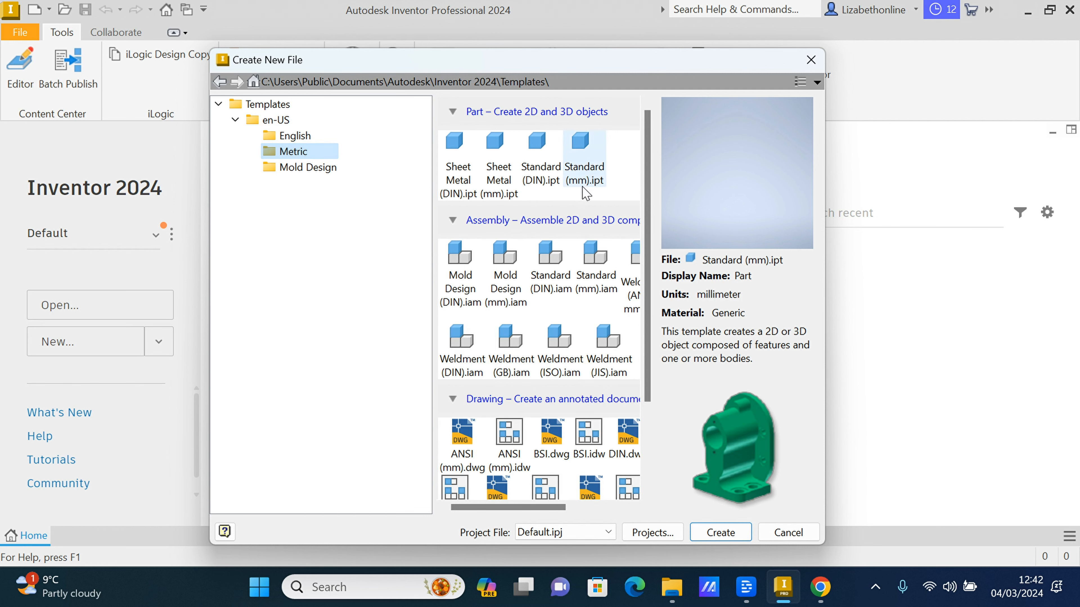
Step: Create a part from the Standard (mm).ipt template and start a 2D sketch on the horizontal XZ plane, with the view turned upright
click(588, 156)
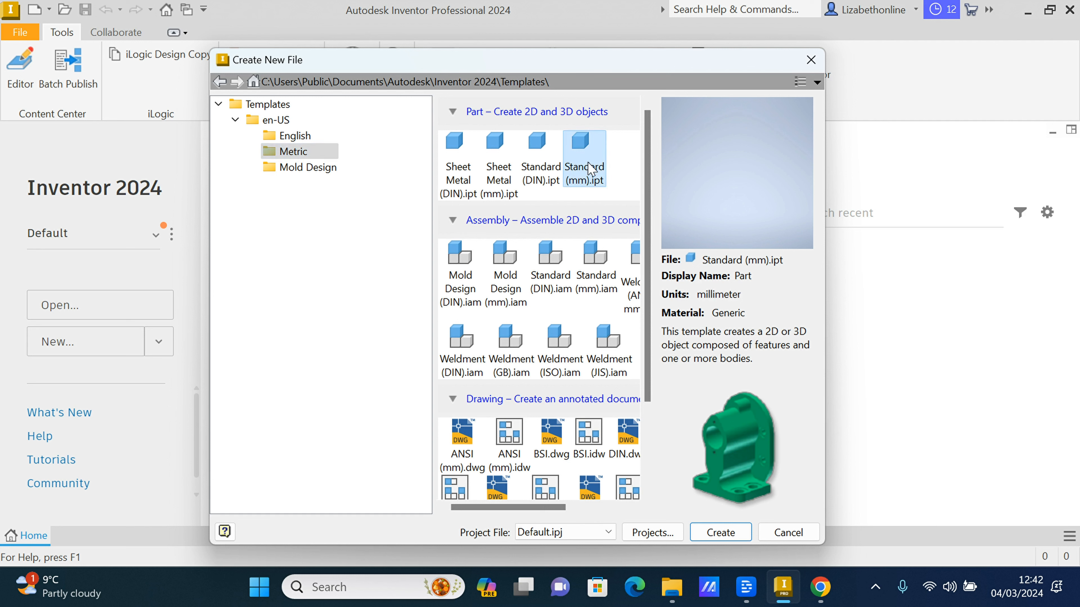
click(721, 532)
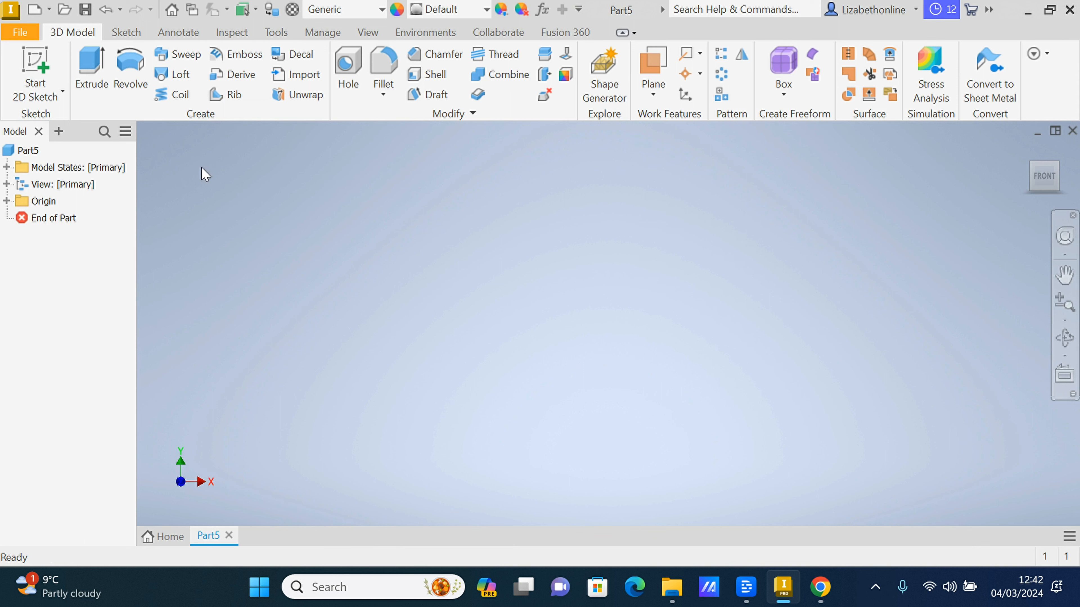
click(39, 84)
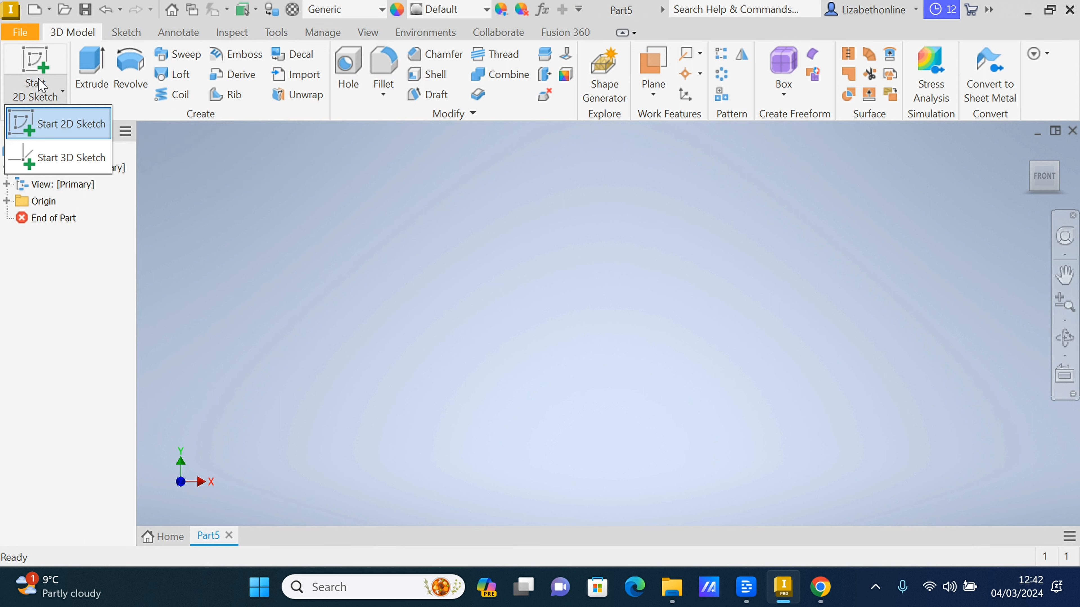
click(36, 64)
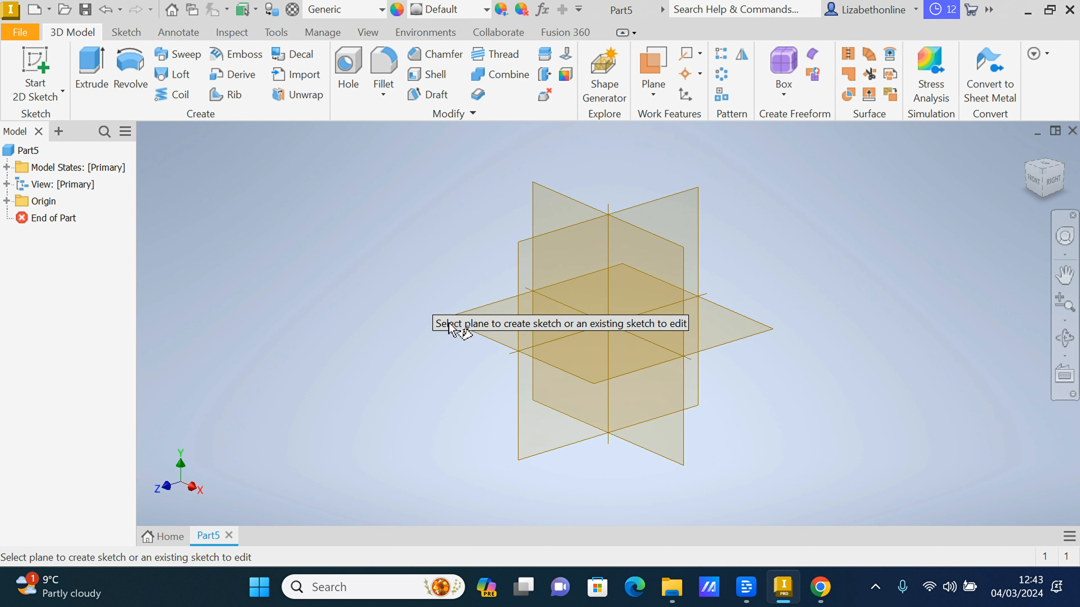
click(495, 343)
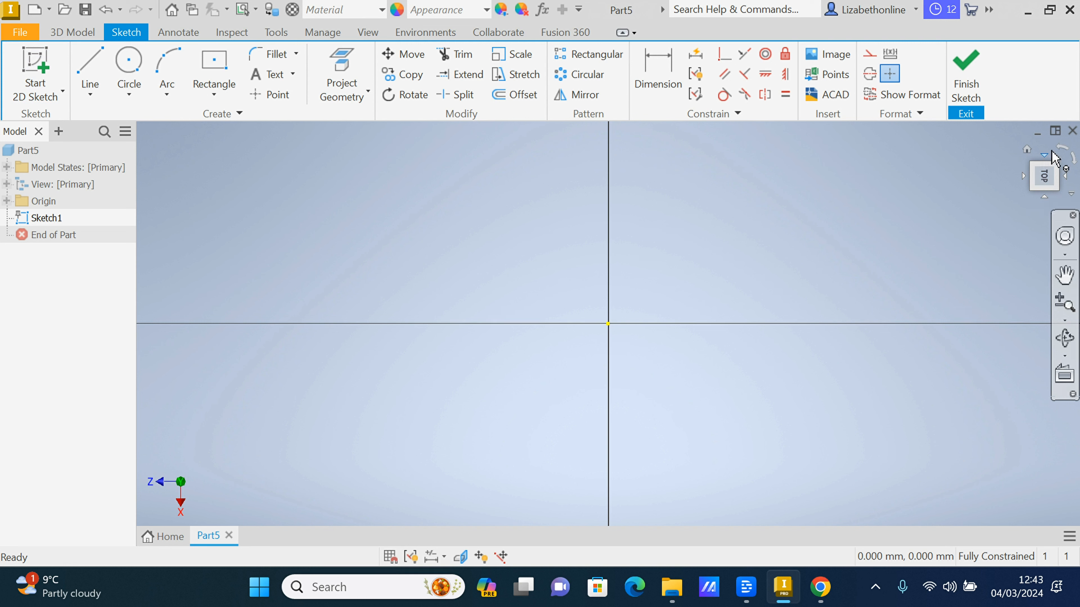
click(1061, 151)
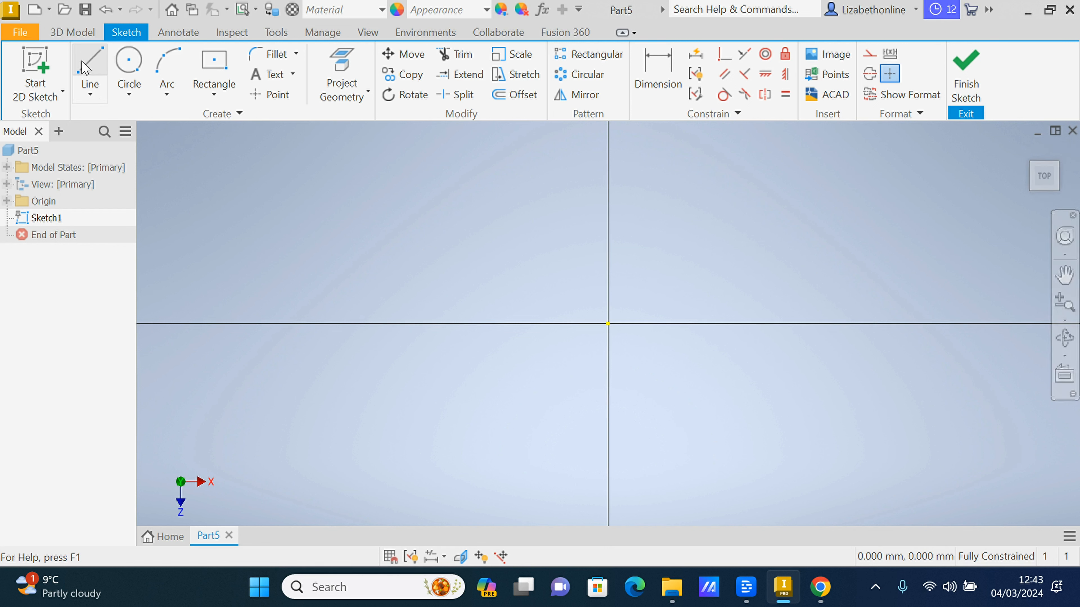
Step: Draw a closed four-sided line outline up and left of the origin, with slanted sides about 88 mm long
click(87, 68)
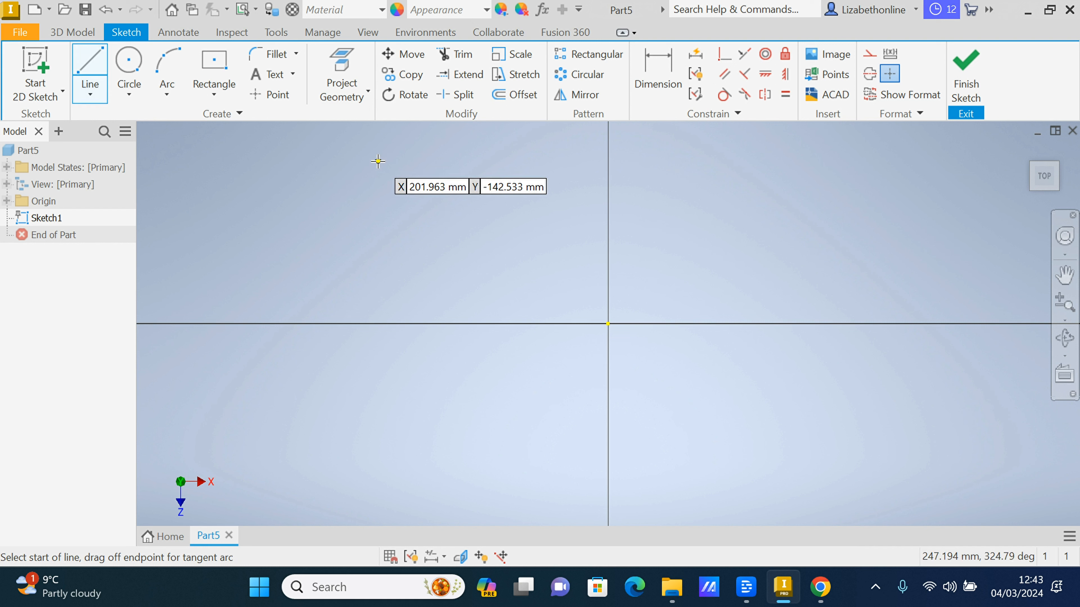
click(377, 161)
click(453, 161)
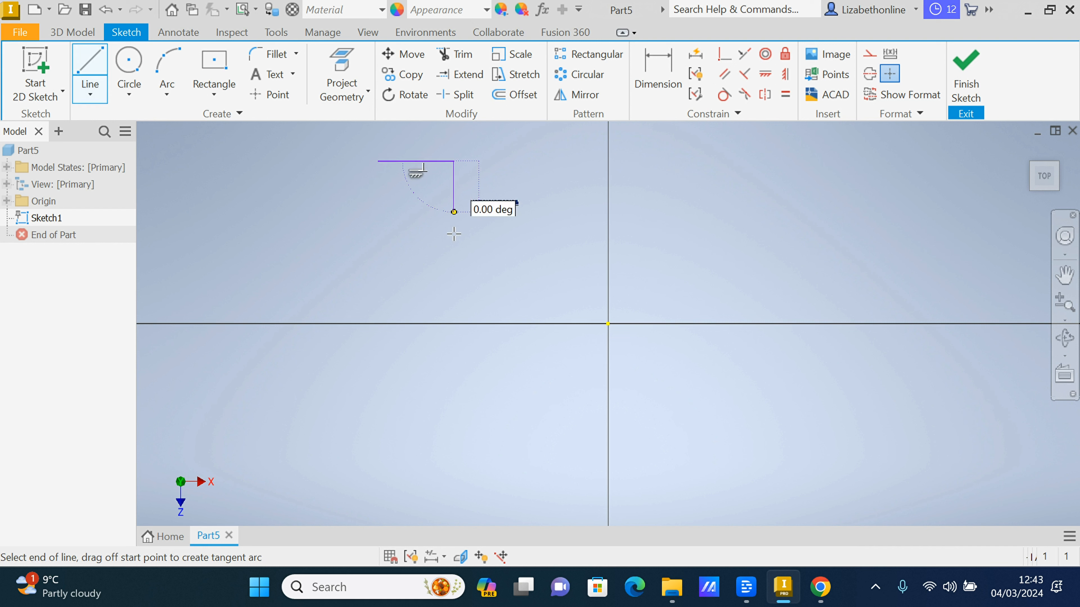
click(440, 260)
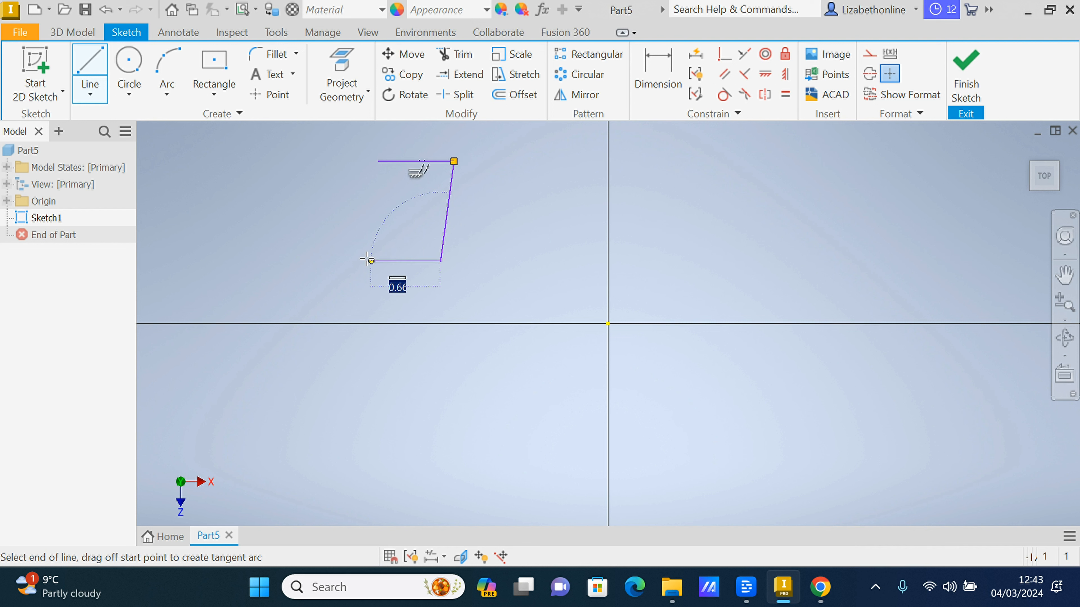
click(366, 261)
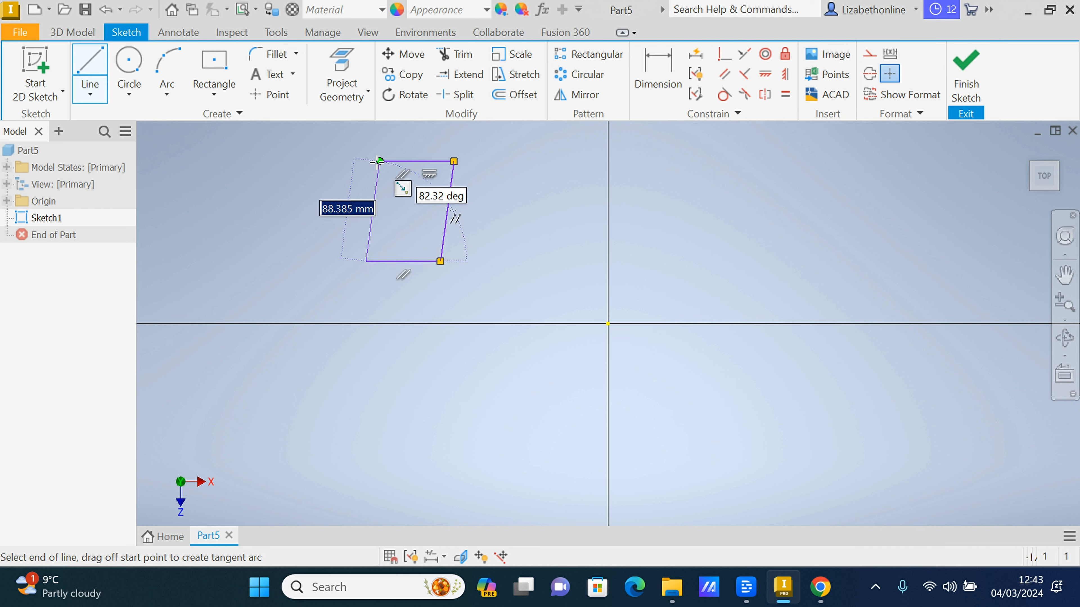
click(377, 161)
key(Escape)
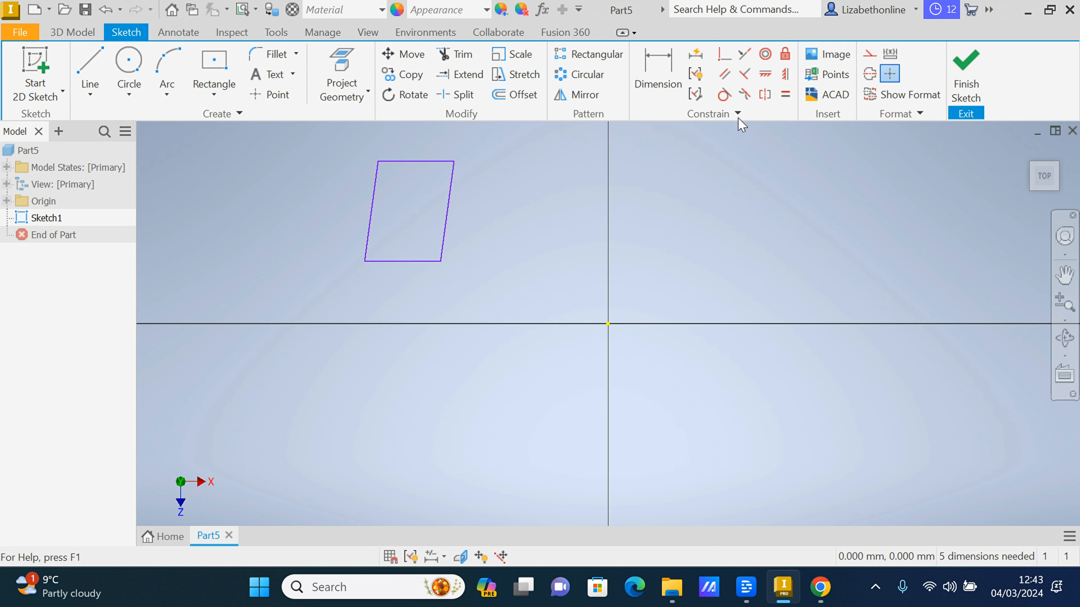
Step: Apply a vertical constraint to the outline's right slanted side and delete the whole outline
click(786, 76)
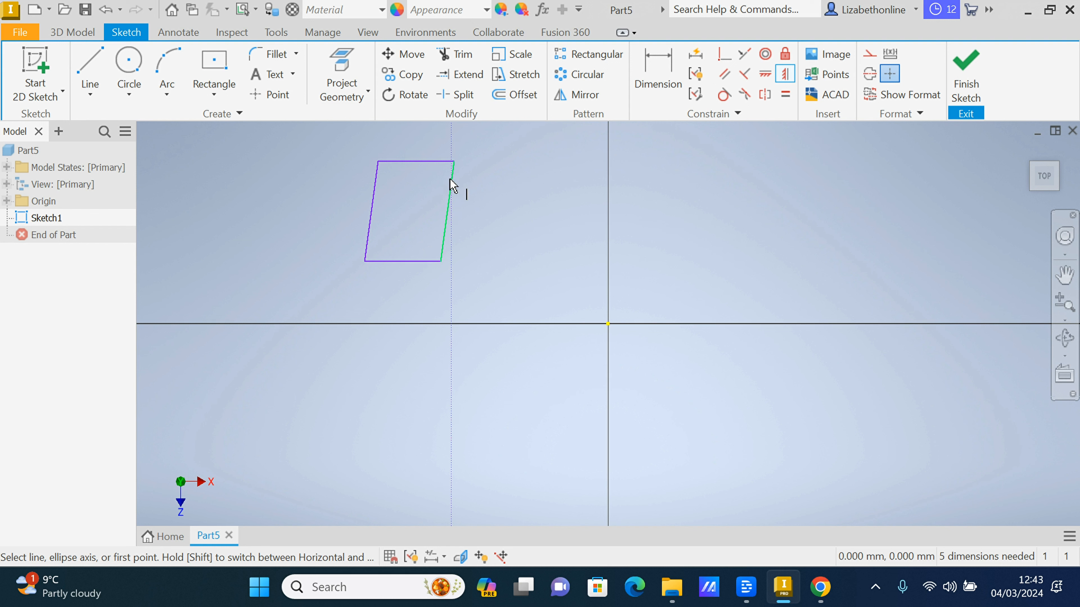
click(452, 186)
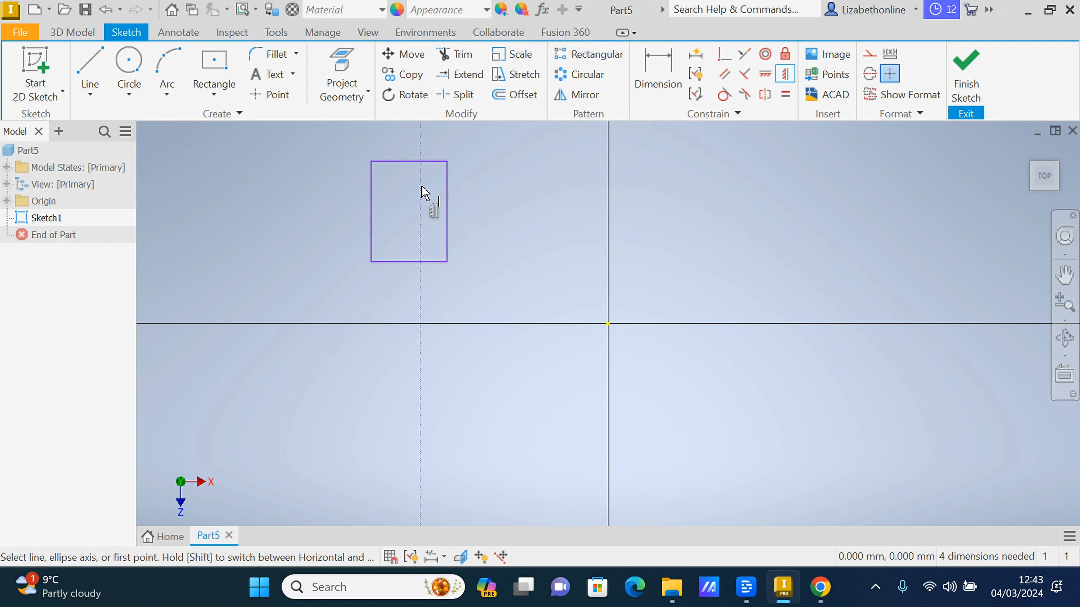
right_drag(422, 191, 492, 196)
click(497, 191)
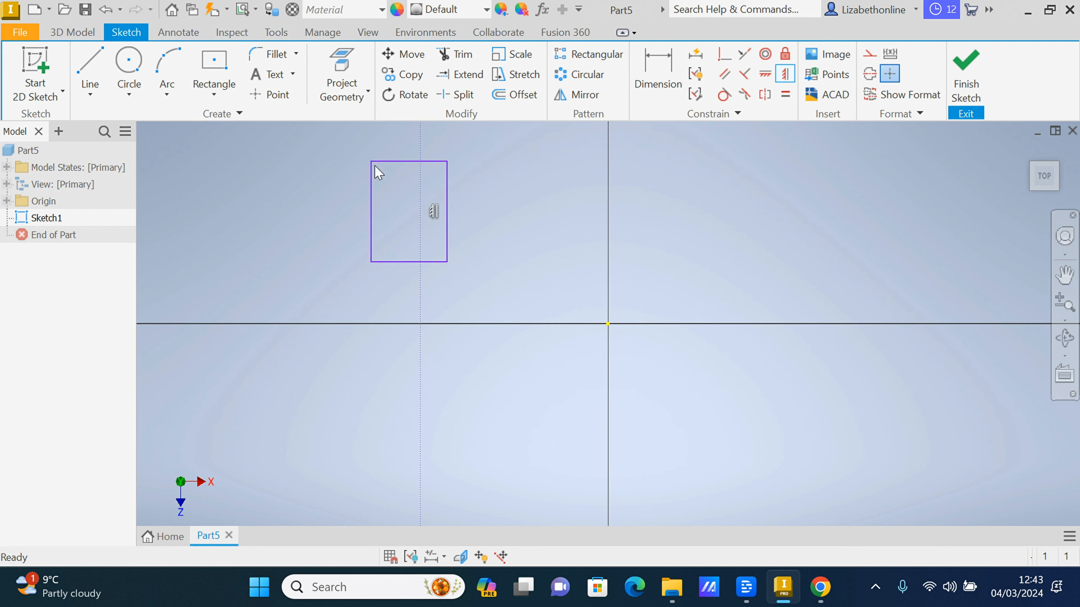
drag(355, 151, 472, 285)
key(Delete)
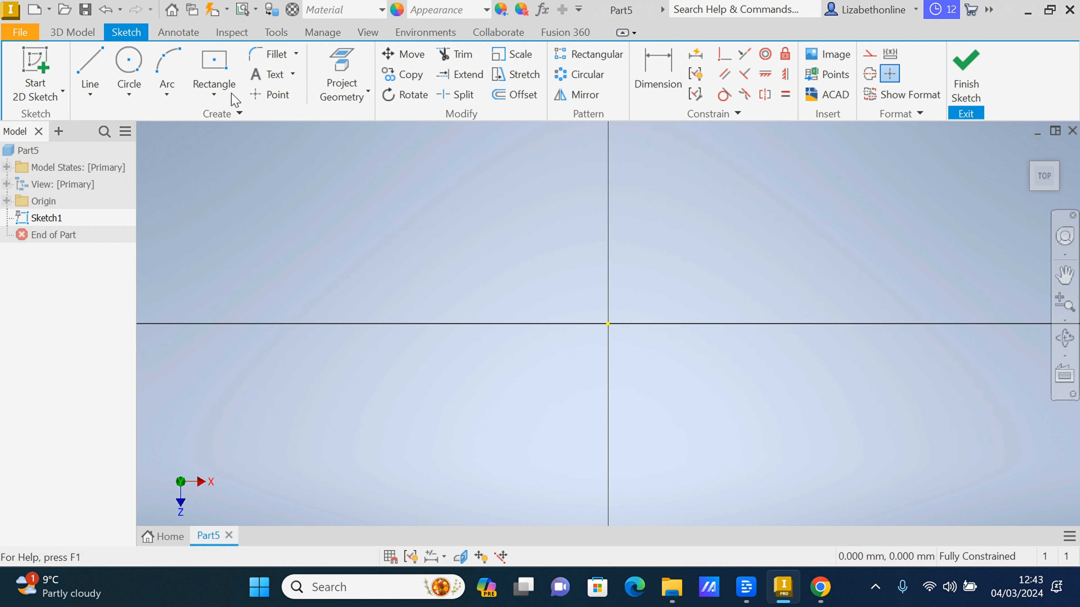
Step: Draw a two-point rectangle about 141 by 88 mm up and left of the origin and delete it
click(214, 96)
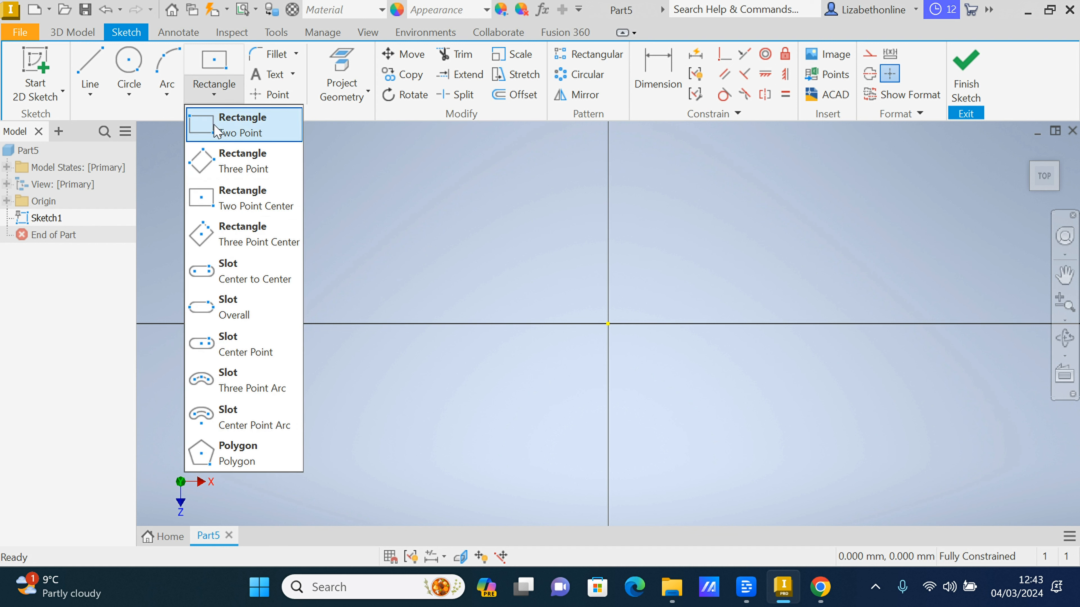
click(229, 128)
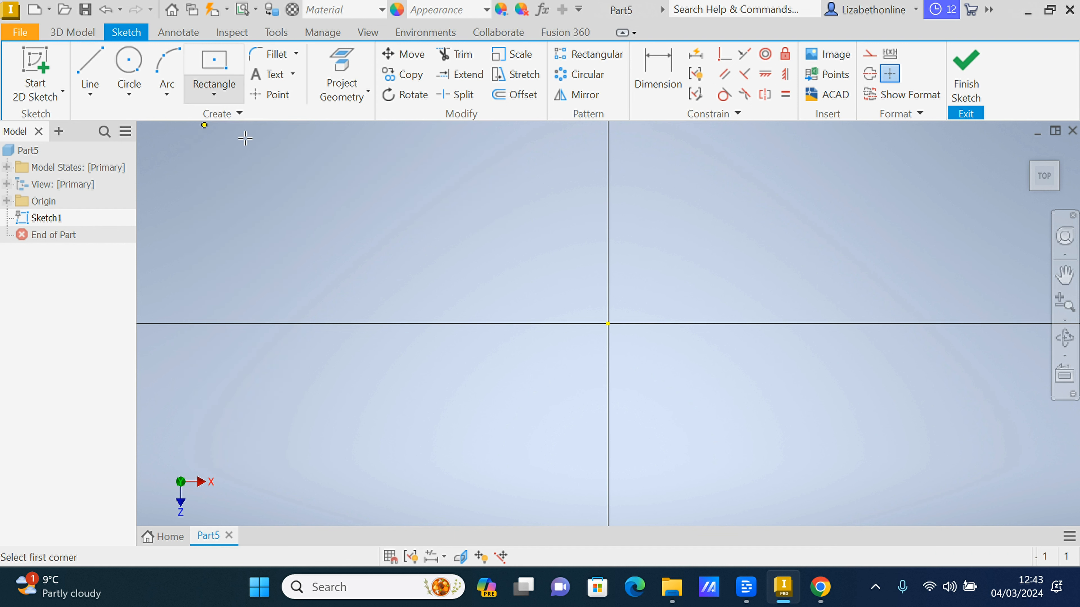
click(324, 172)
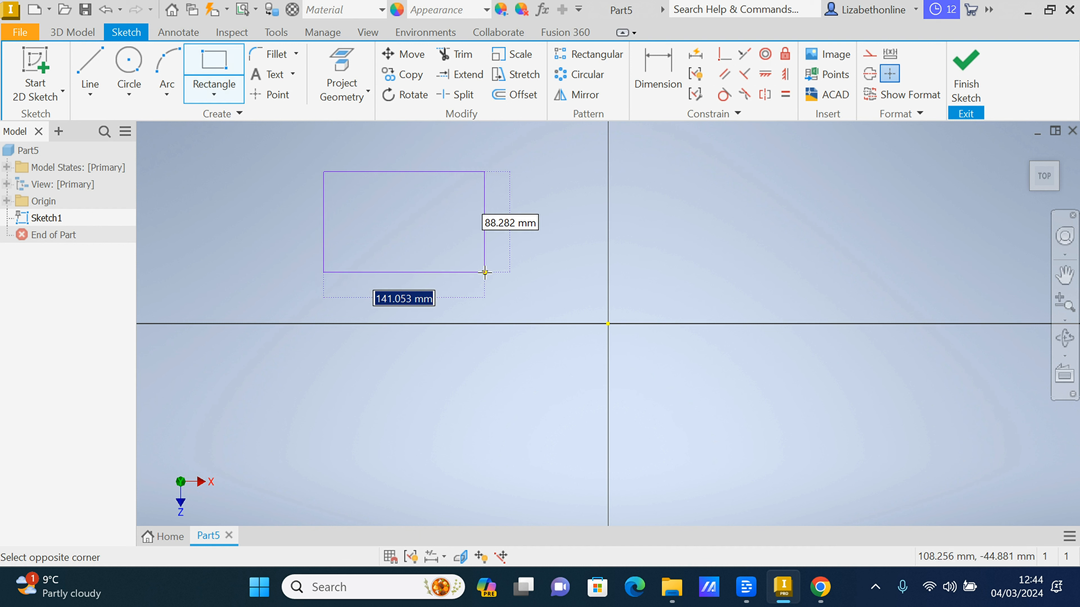
click(485, 272)
right_click(484, 272)
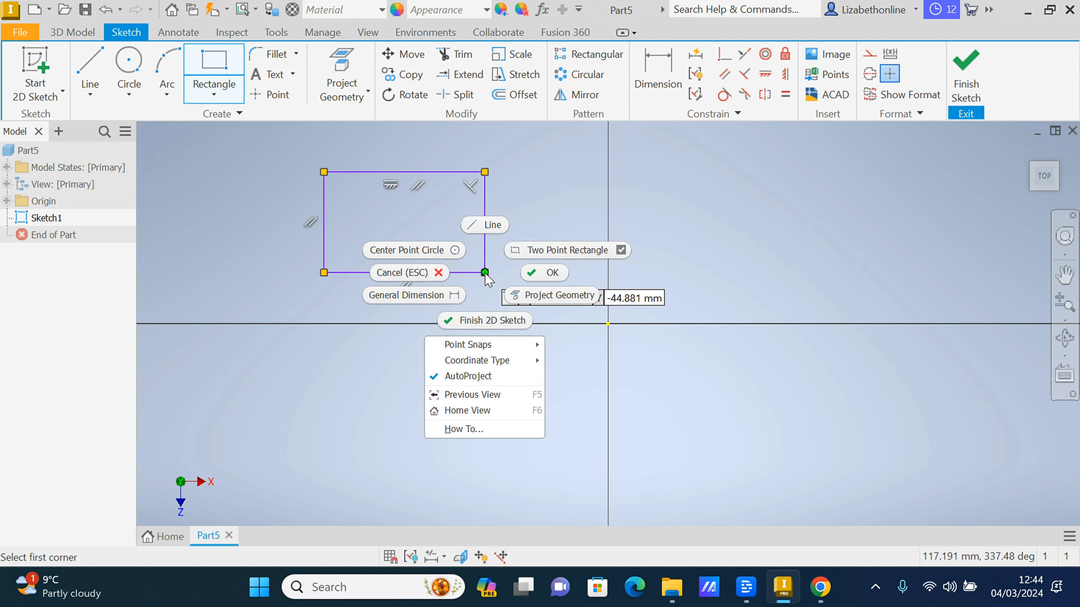
click(545, 273)
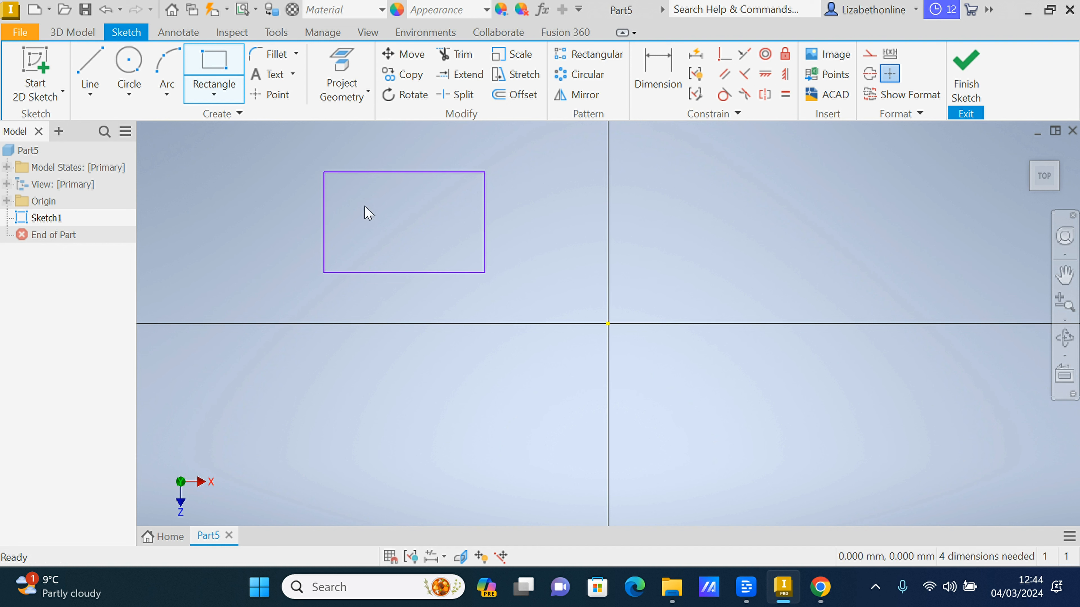
drag(309, 159, 533, 320)
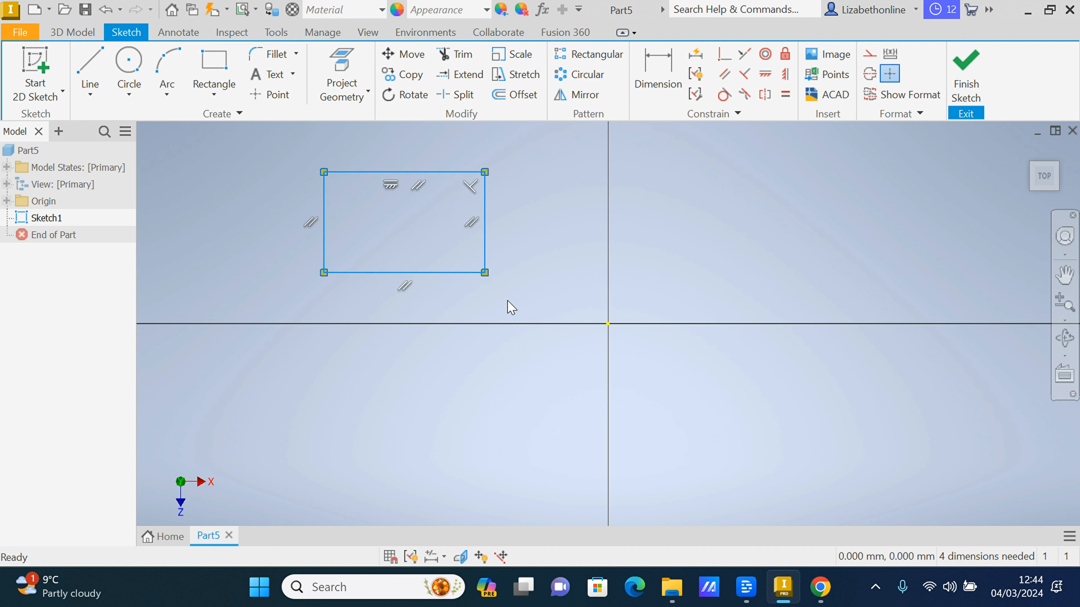
key(Delete)
Step: Draw a two-point center rectangle about 203 mm wide and 110 mm high, up and left of the origin
click(225, 105)
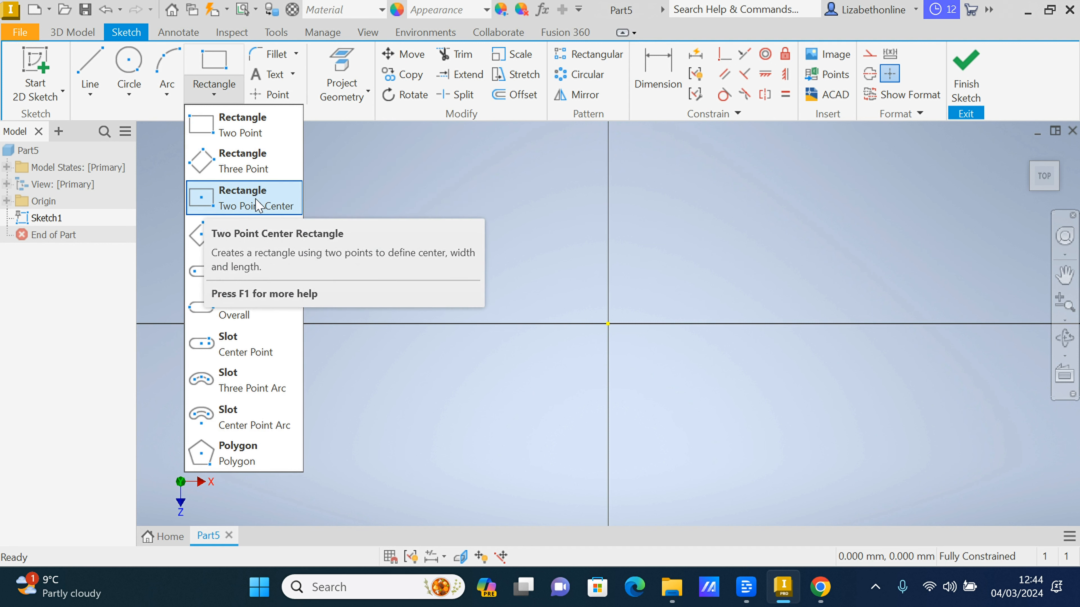
click(201, 208)
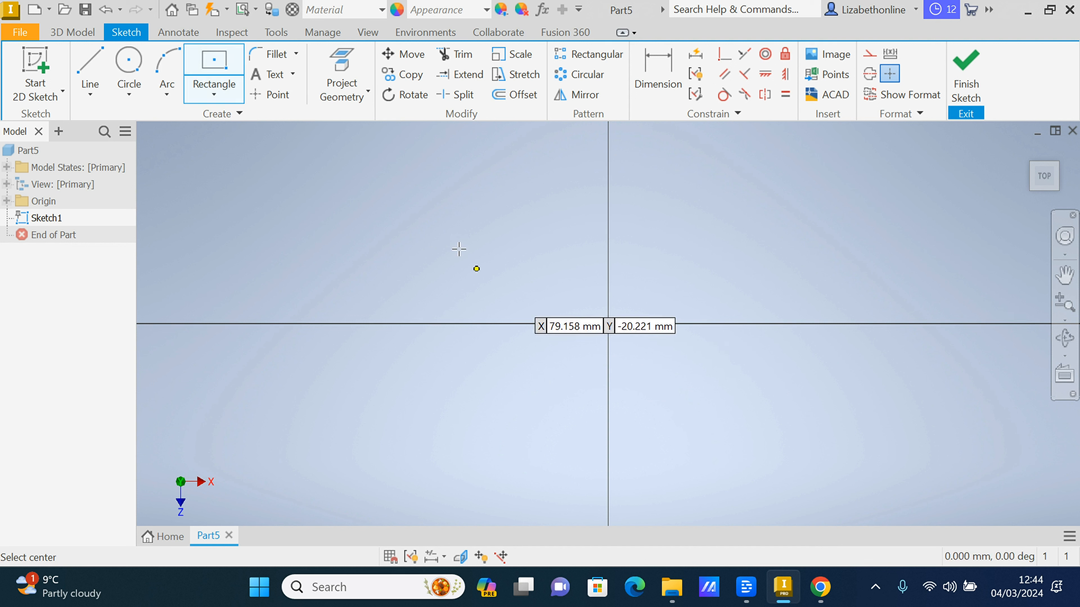
click(456, 225)
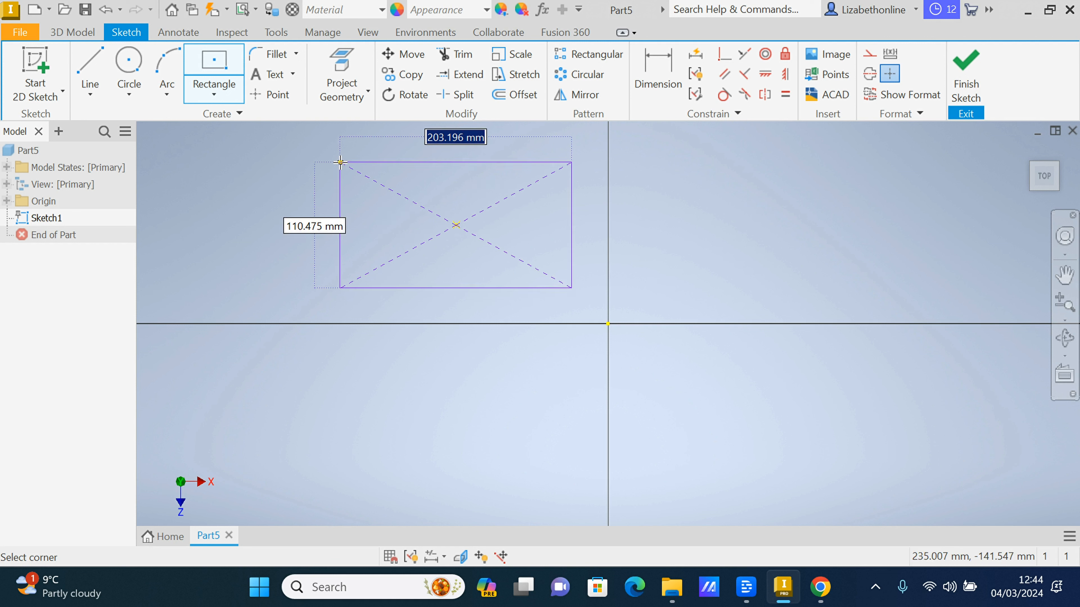
click(340, 162)
right_click(345, 164)
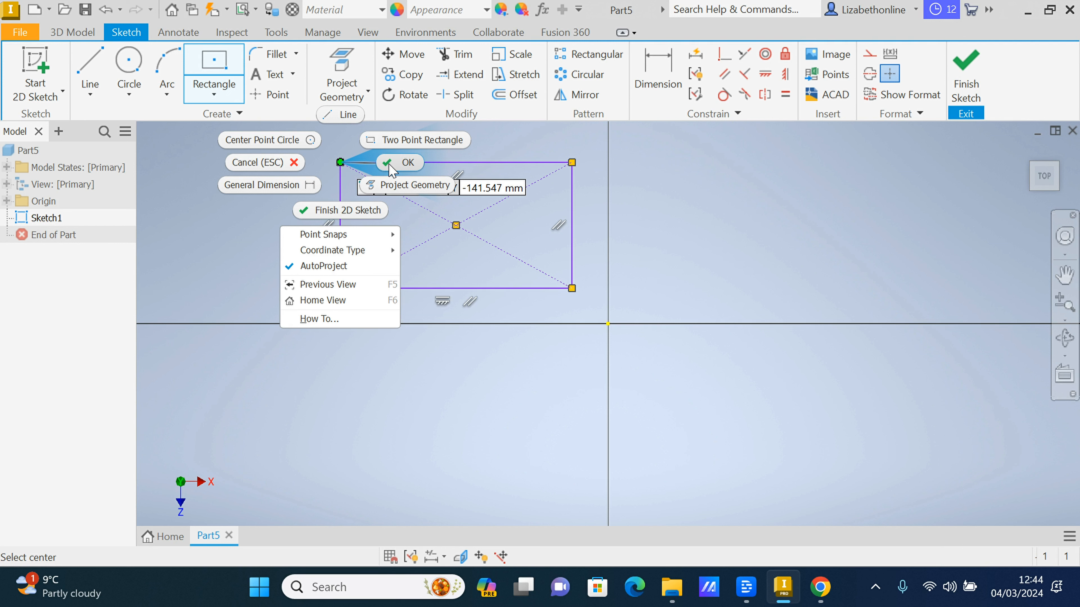
click(391, 166)
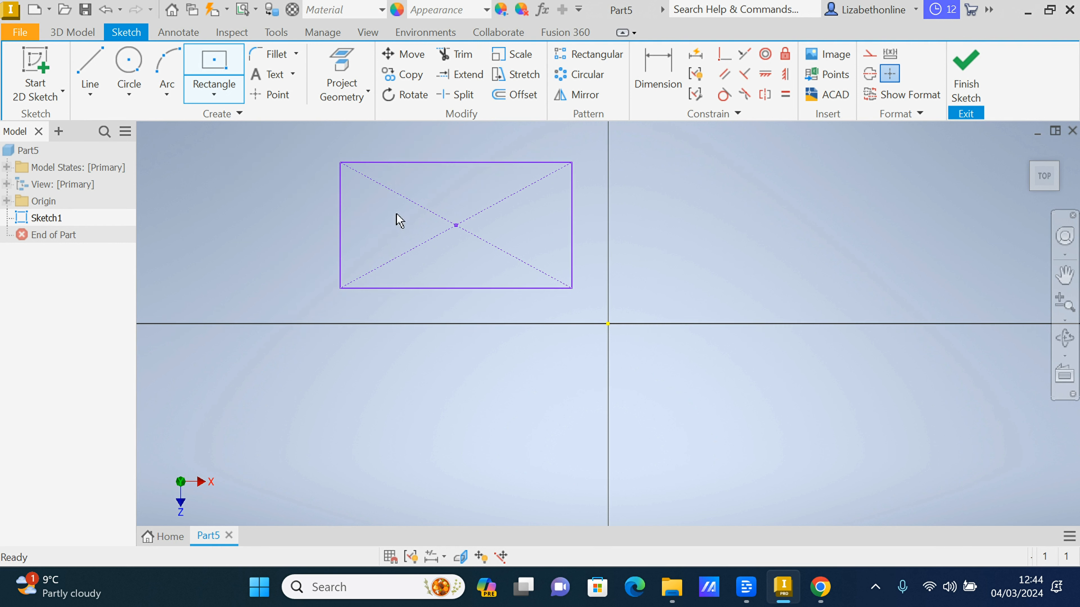
Step: Move the rectangle by its center point onto the sketch origin so that the two points coincide
middle_drag(398, 220, 395, 291)
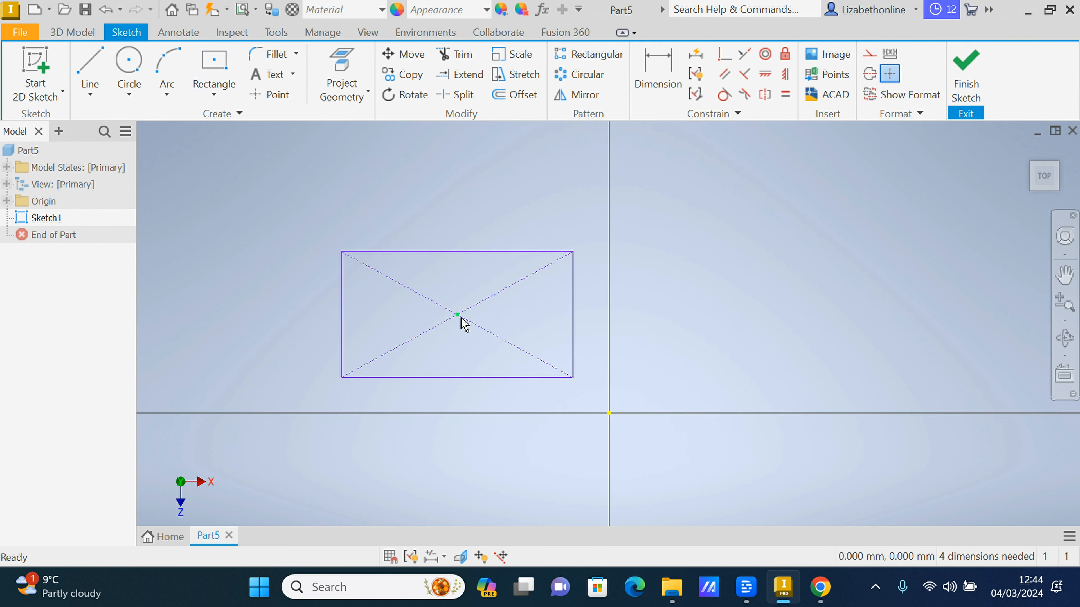
drag(462, 321, 608, 412)
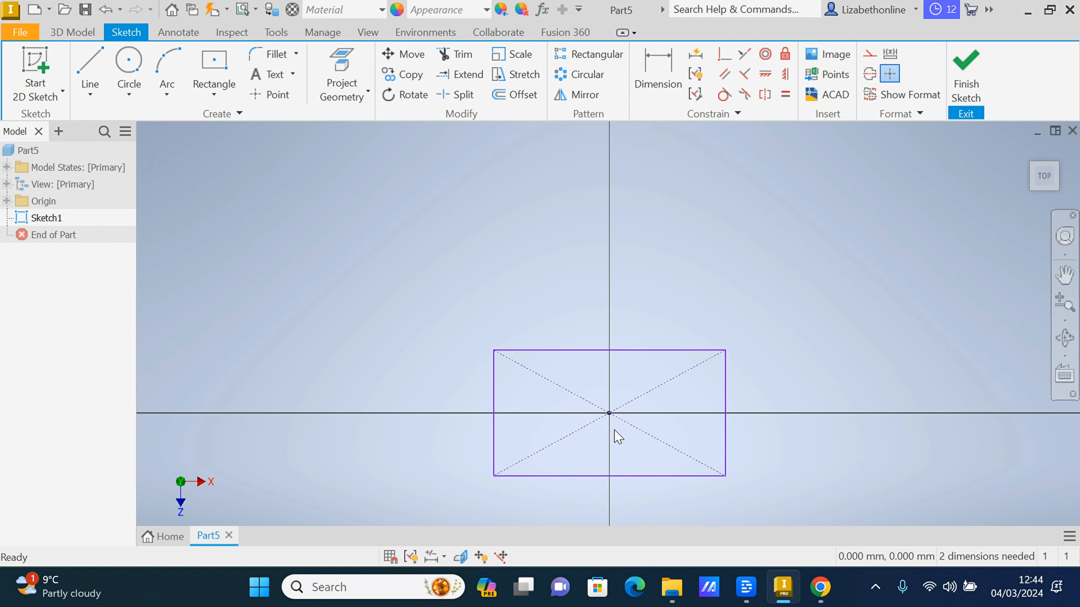
scroll(611, 433, up, 5)
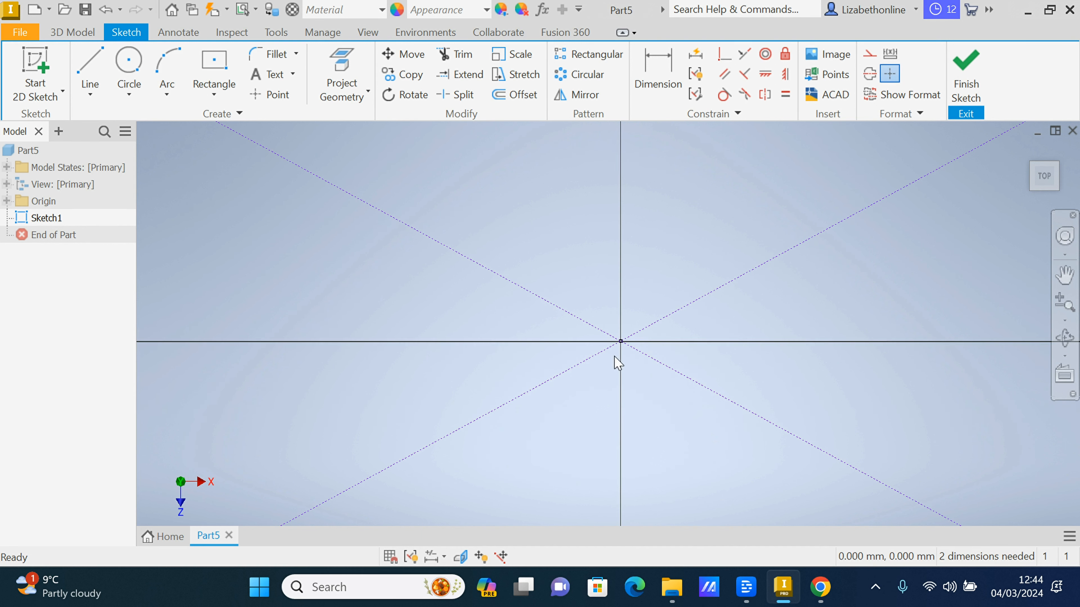
scroll(600, 449, down, 3)
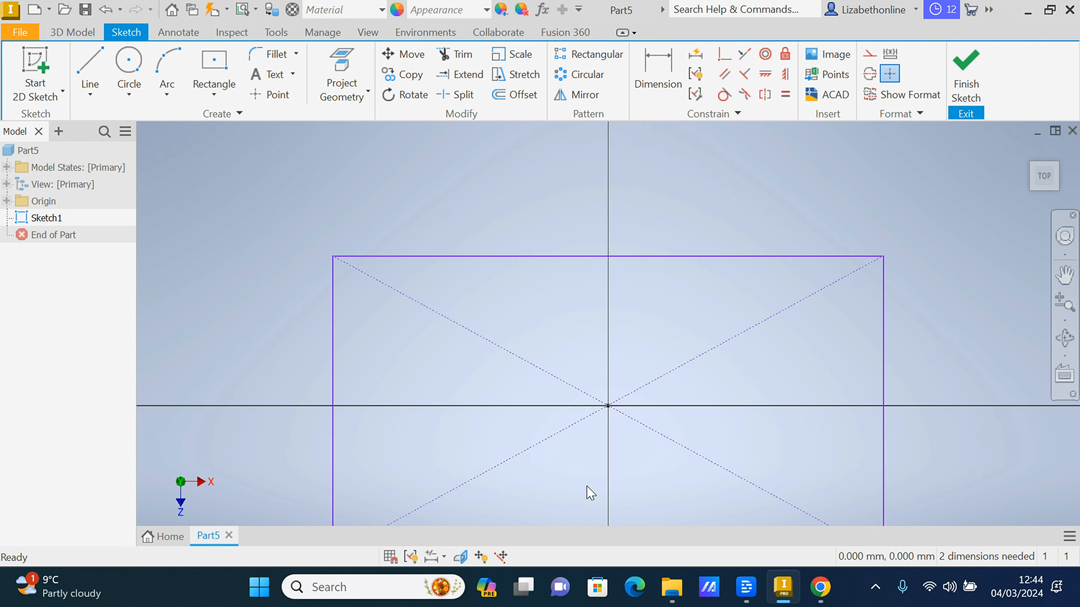
middle_drag(586, 492, 542, 364)
scroll(548, 383, down, 1)
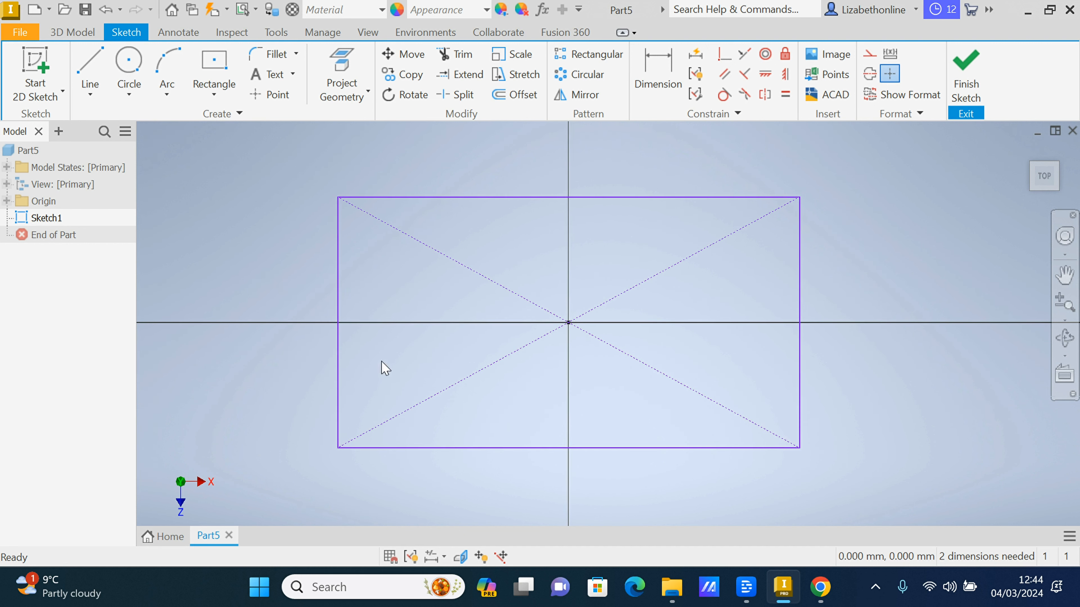
Step: Stretch the rectangle by moving its left edge outward and its upper edge upward, and try to pull its center off the origin
drag(342, 357, 234, 335)
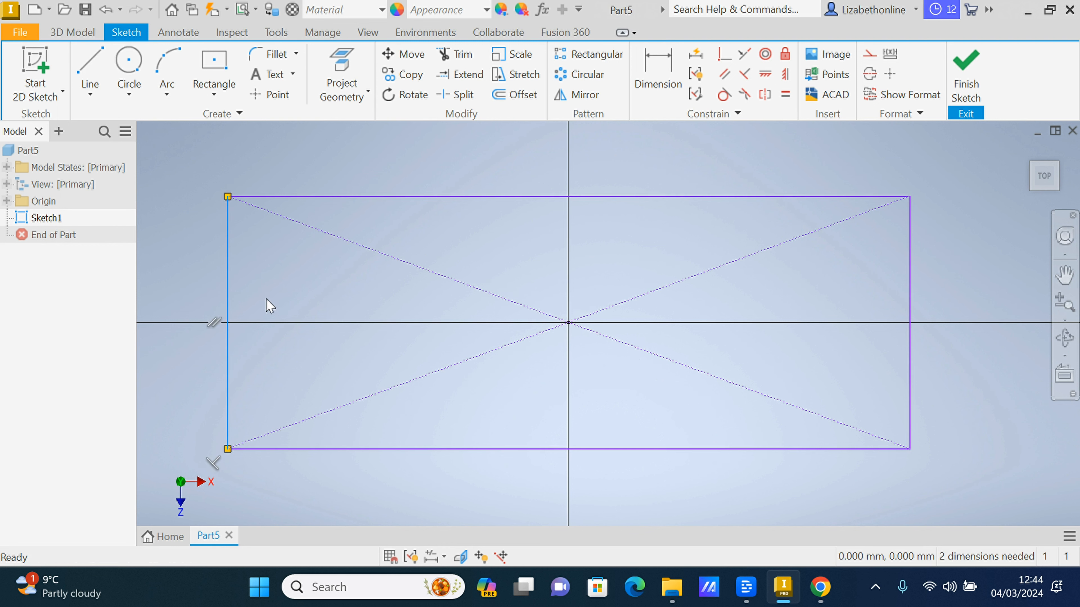
mouse_move(223, 268)
mouse_down()
mouse_move(255, 278)
mouse_move(193, 272)
mouse_move(220, 275)
mouse_up()
click(225, 281)
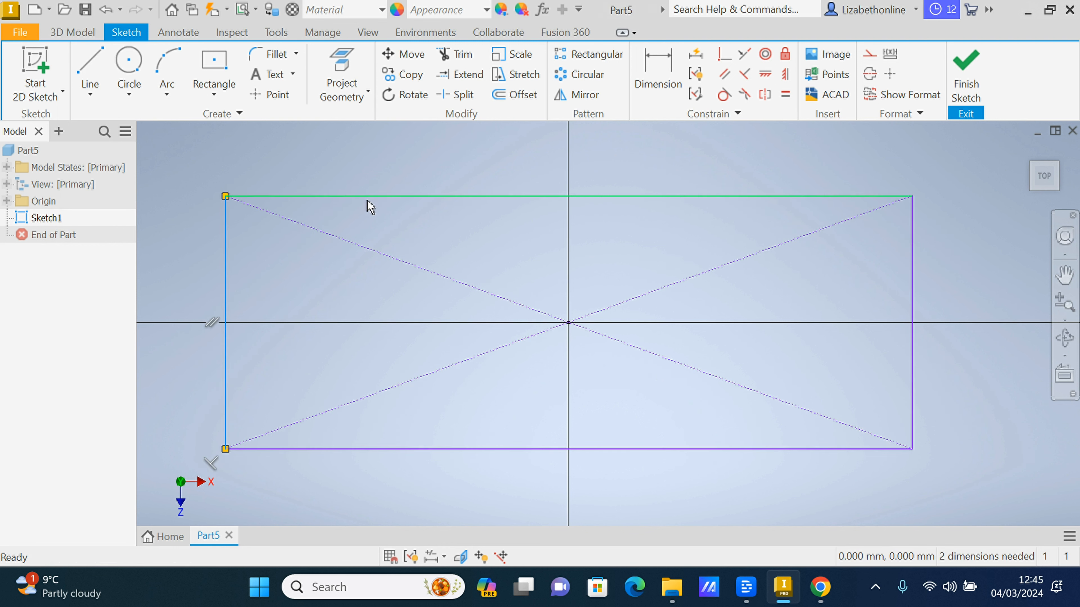
mouse_move(367, 201)
mouse_down()
mouse_move(363, 158)
mouse_move(363, 169)
mouse_up()
scroll(349, 279, up, 5)
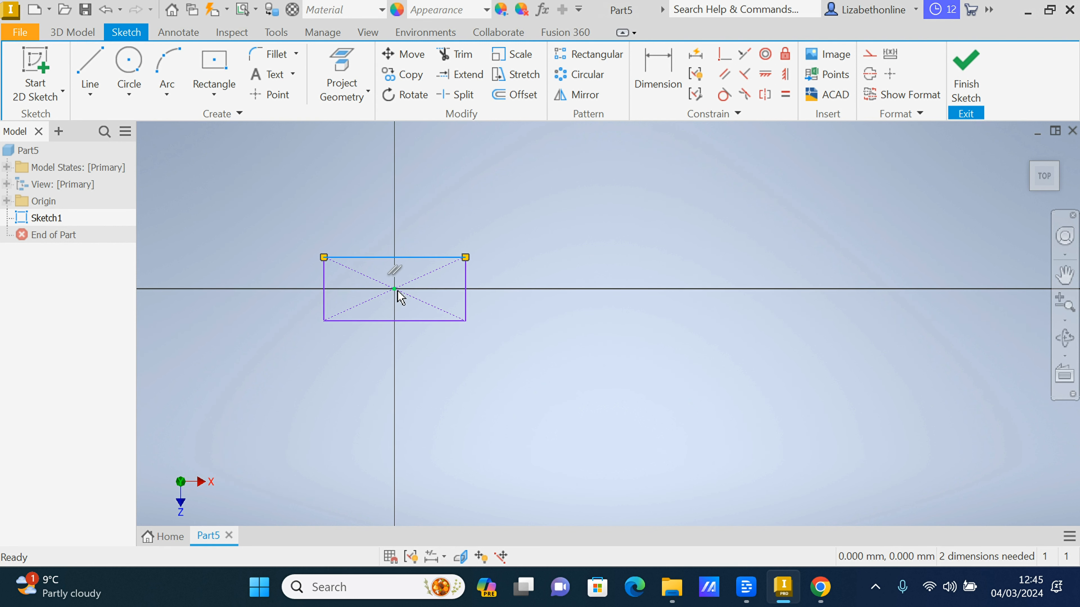
mouse_move(398, 291)
mouse_down()
mouse_move(378, 275)
mouse_move(406, 332)
mouse_move(384, 295)
mouse_move(385, 373)
mouse_move(419, 367)
mouse_up()
scroll(311, 259, down, 3)
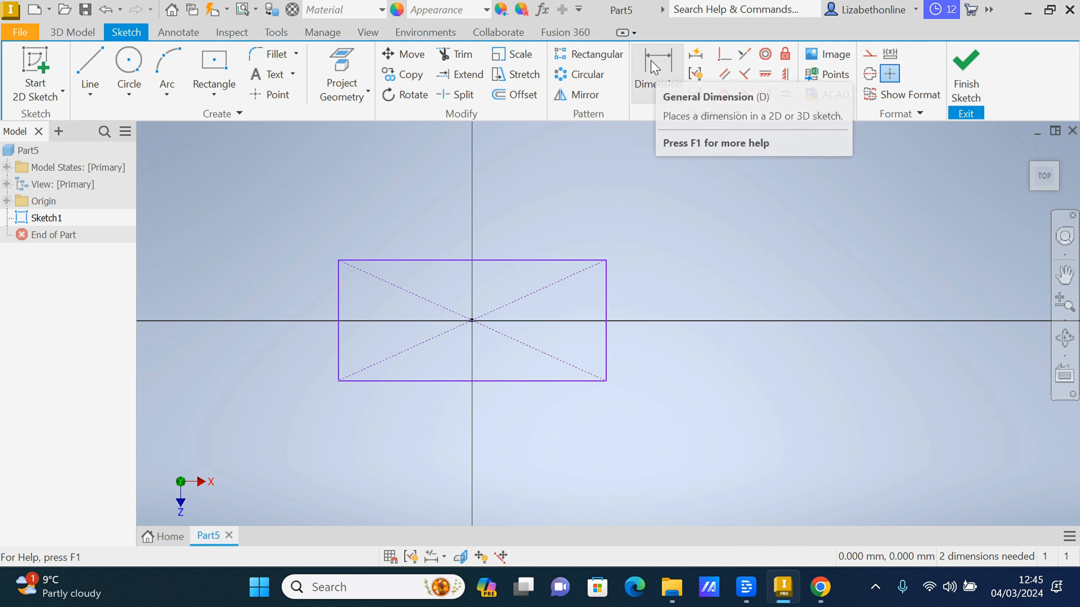
Step: Dimension the rectangle's upper horizontal edge and set its length to 60 mm
click(649, 75)
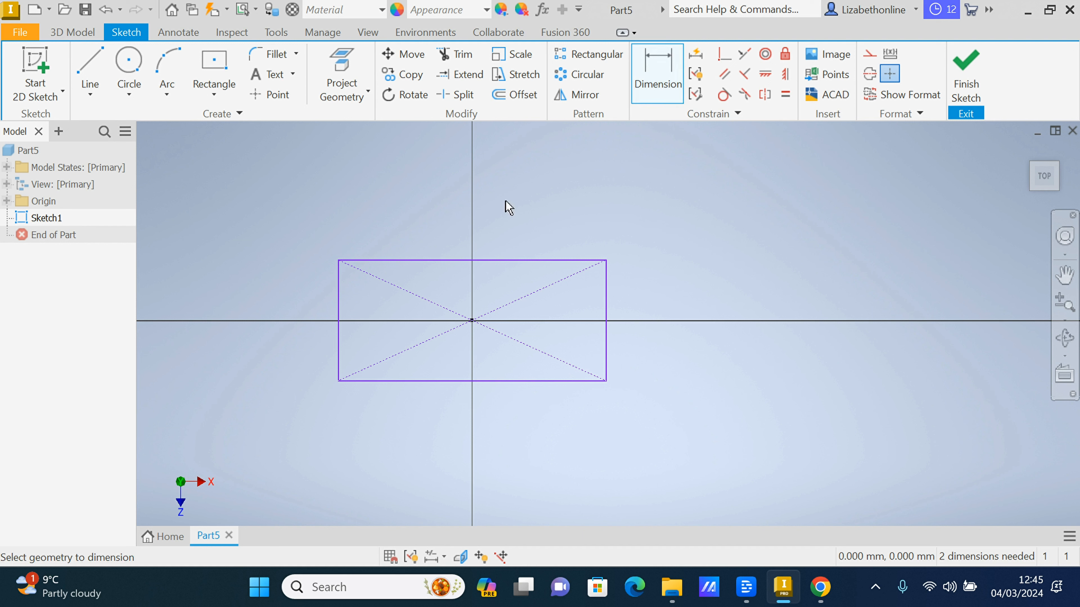
click(486, 260)
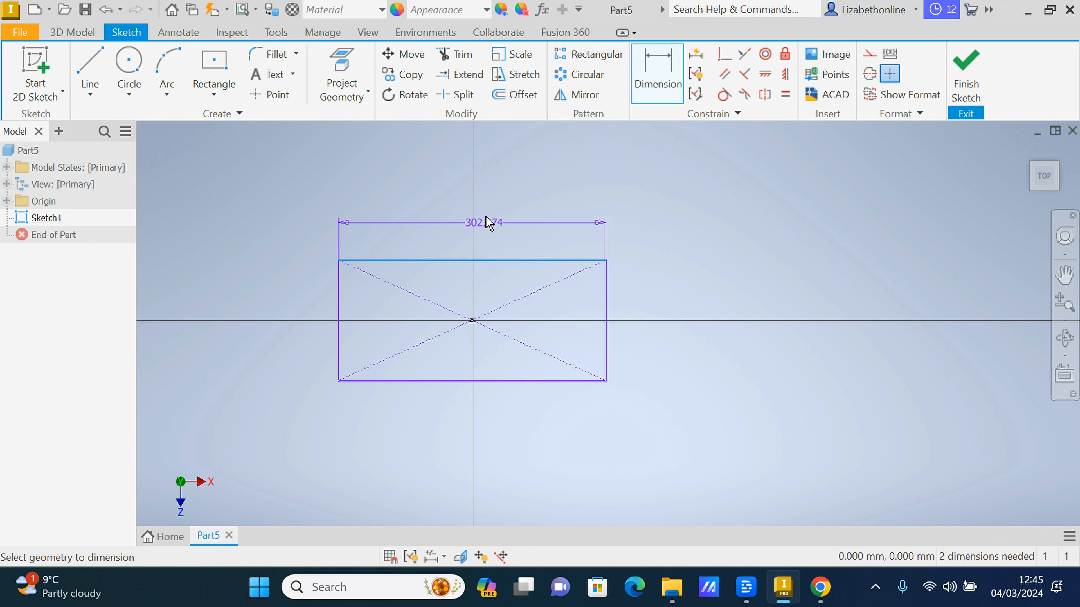
click(490, 201)
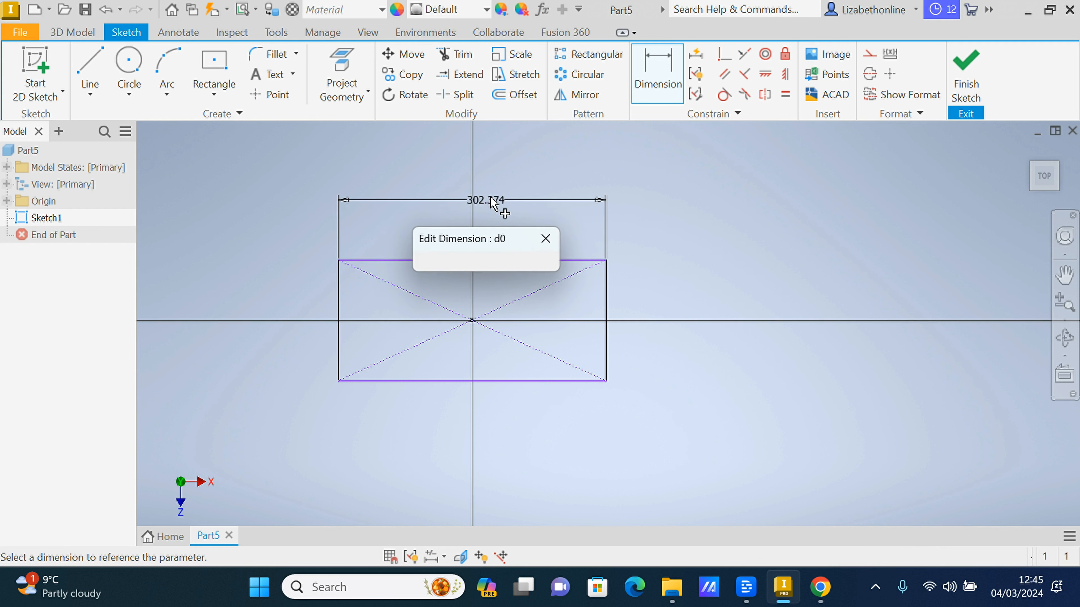
text(60)
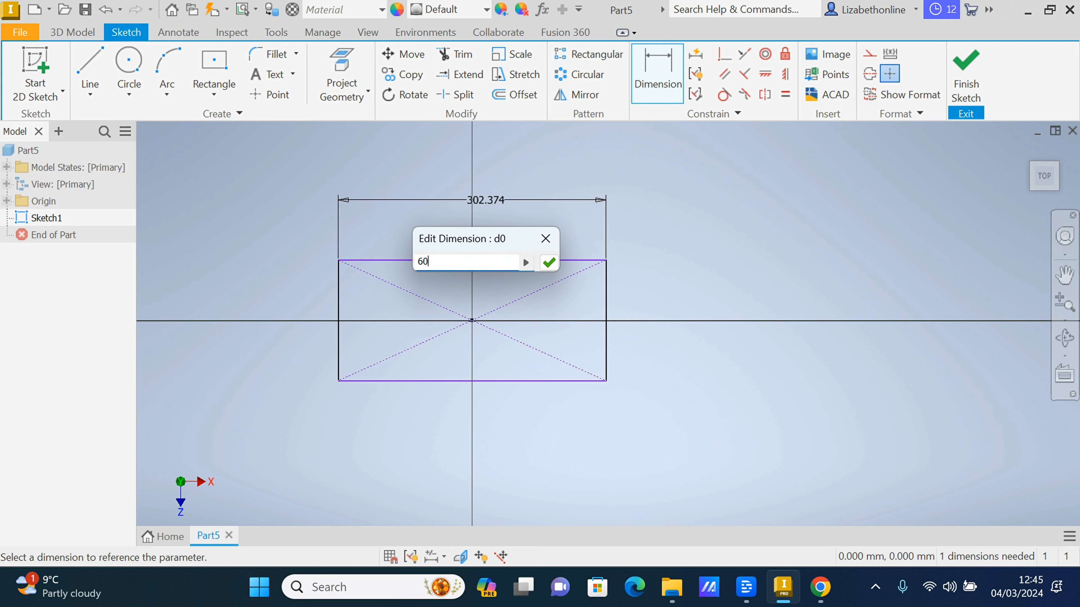
key(Return)
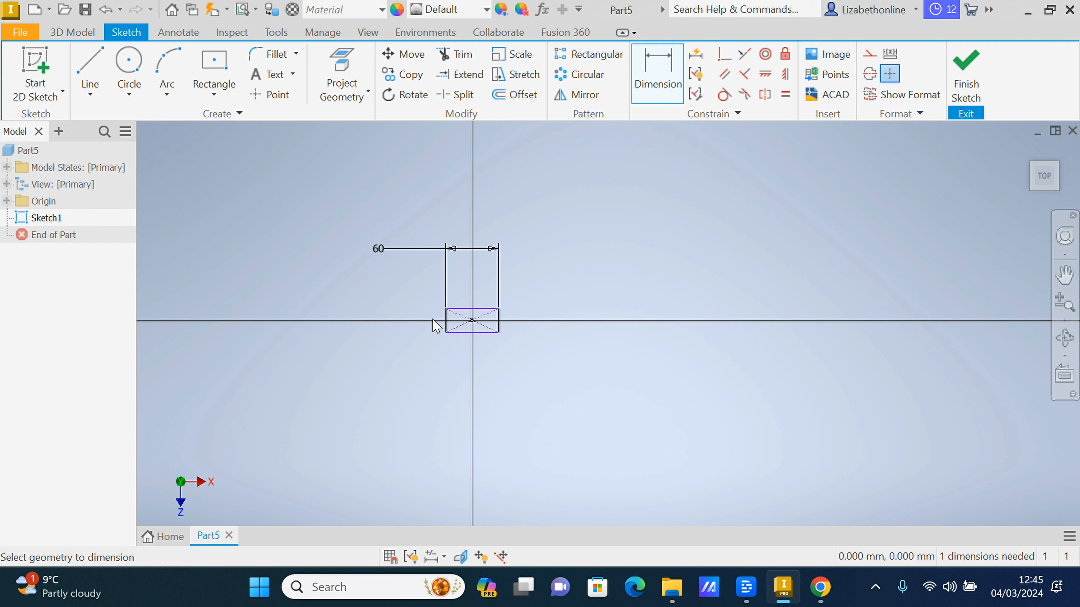
Step: Dimension the rectangle's vertical edge, set its length to 50 mm and end the dimension command
scroll(436, 326, up, 2)
scroll(431, 321, up, 3)
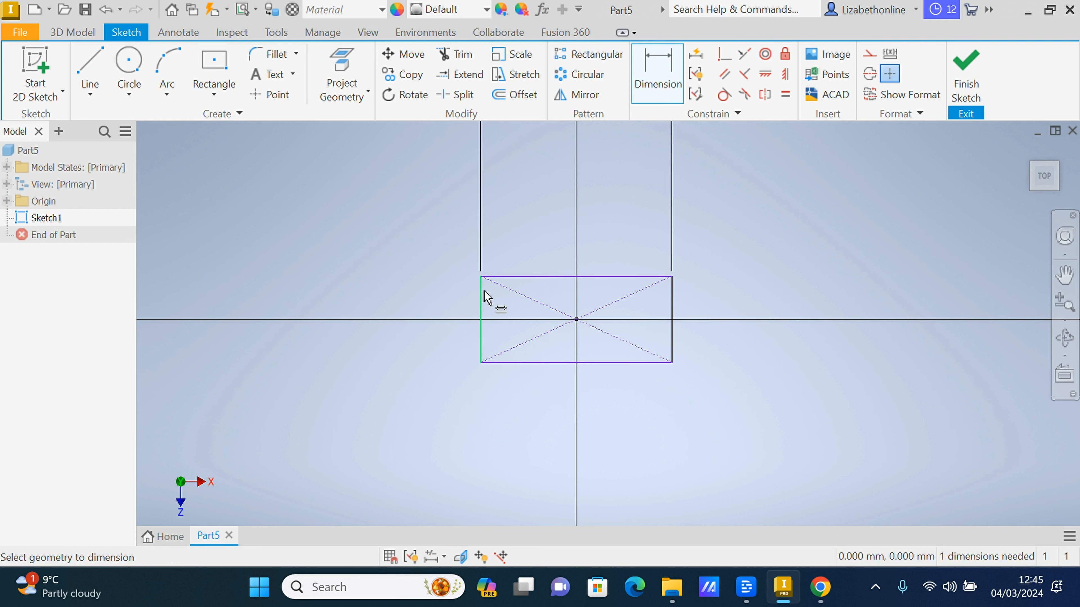
click(472, 303)
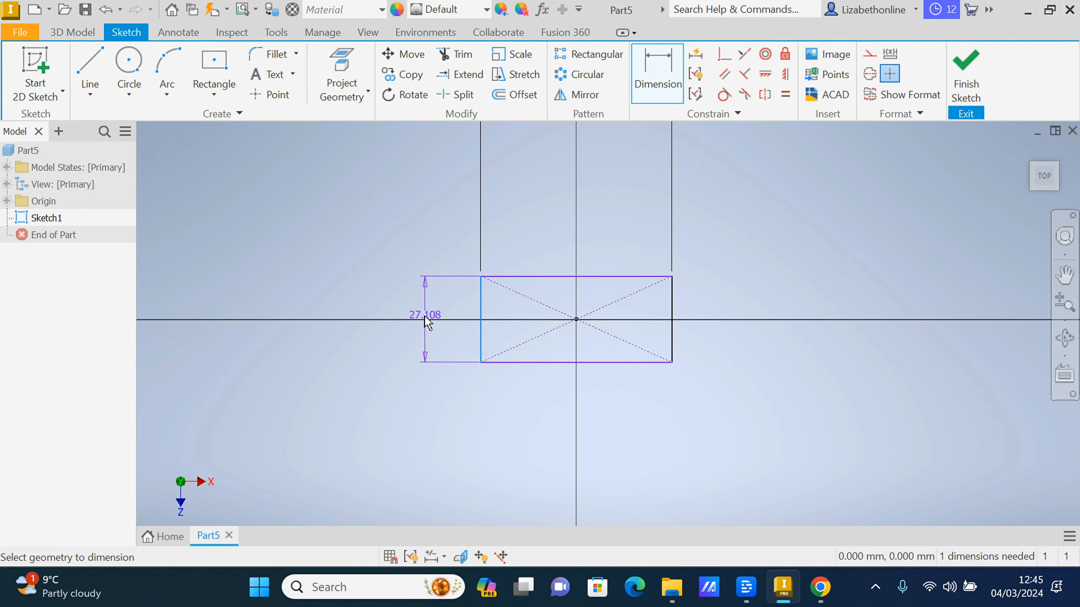
click(423, 315)
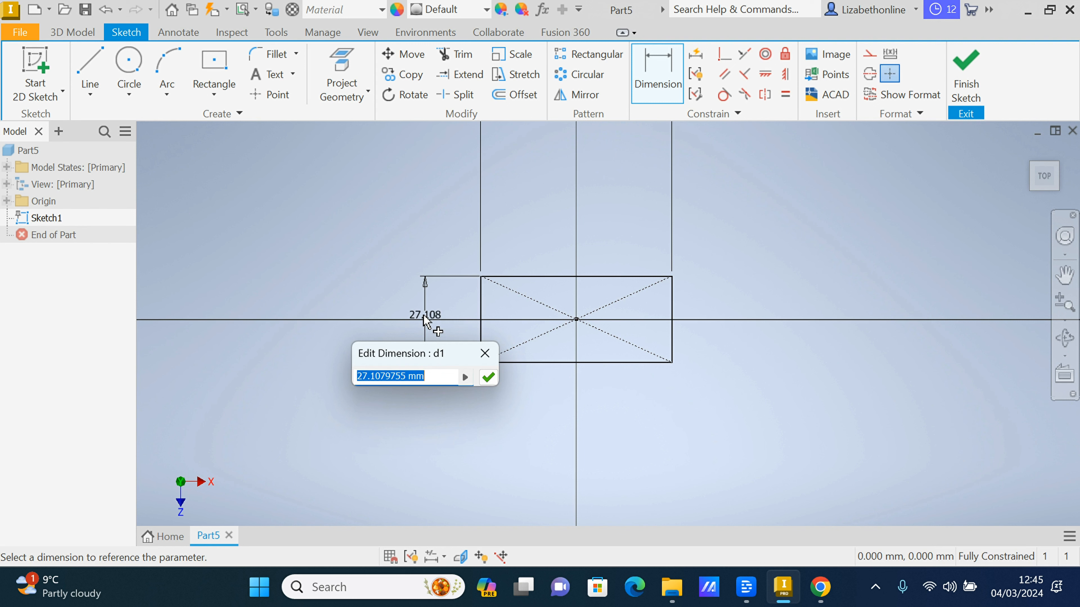
text(50)
key(Return)
right_click(425, 322)
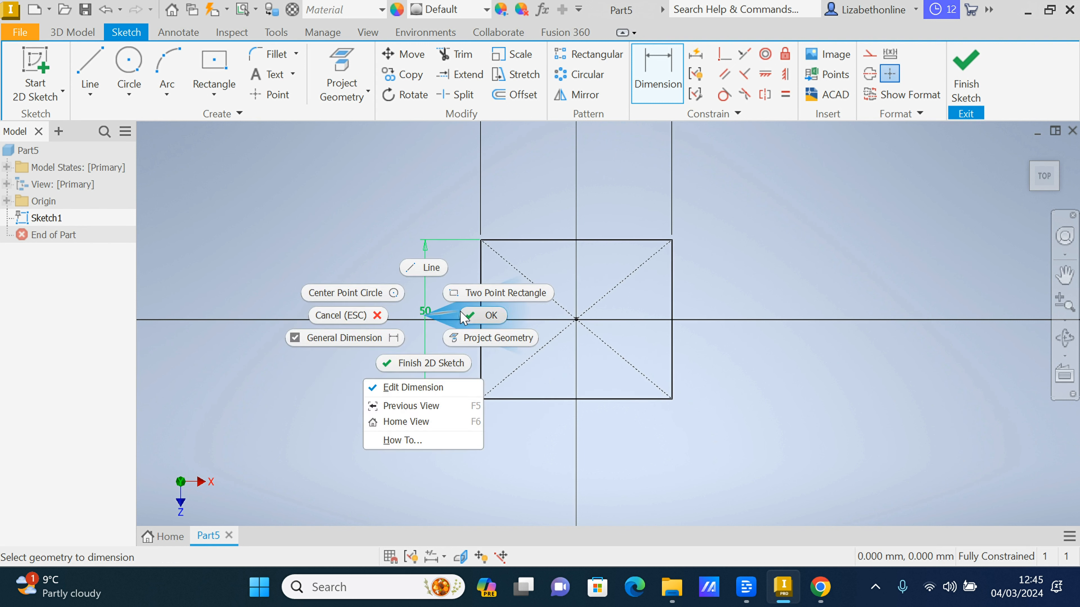
click(470, 316)
Step: Reposition the 60 mm dimension so it sits centered just above the rectangle's upper edge
scroll(465, 322, down, 3)
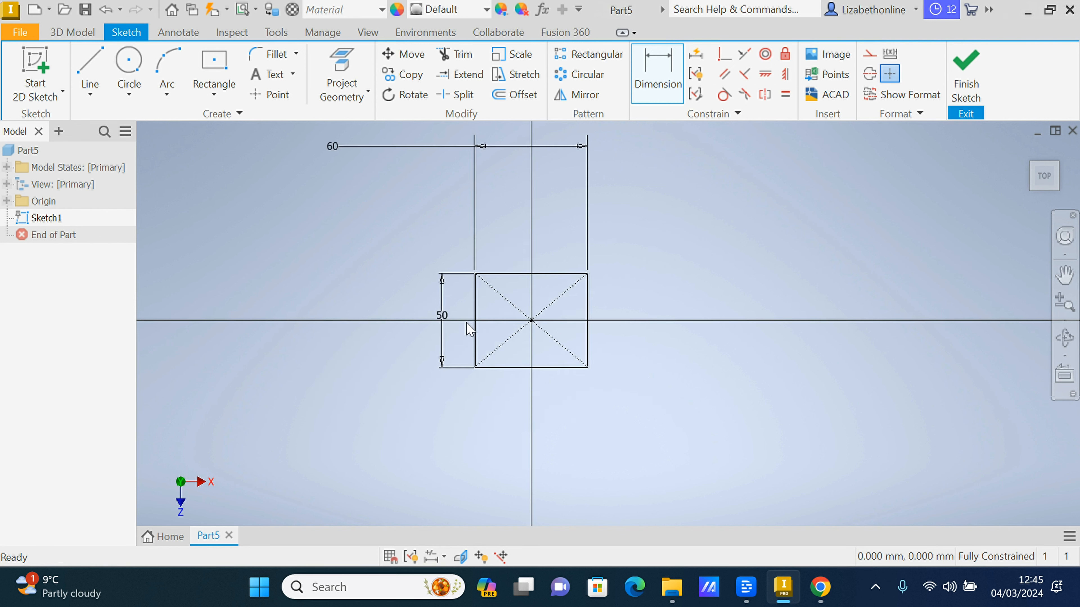
middle_drag(455, 323, 458, 345)
mouse_move(328, 169)
mouse_down()
mouse_move(337, 181)
mouse_move(506, 186)
mouse_move(524, 281)
mouse_move(528, 266)
mouse_up()
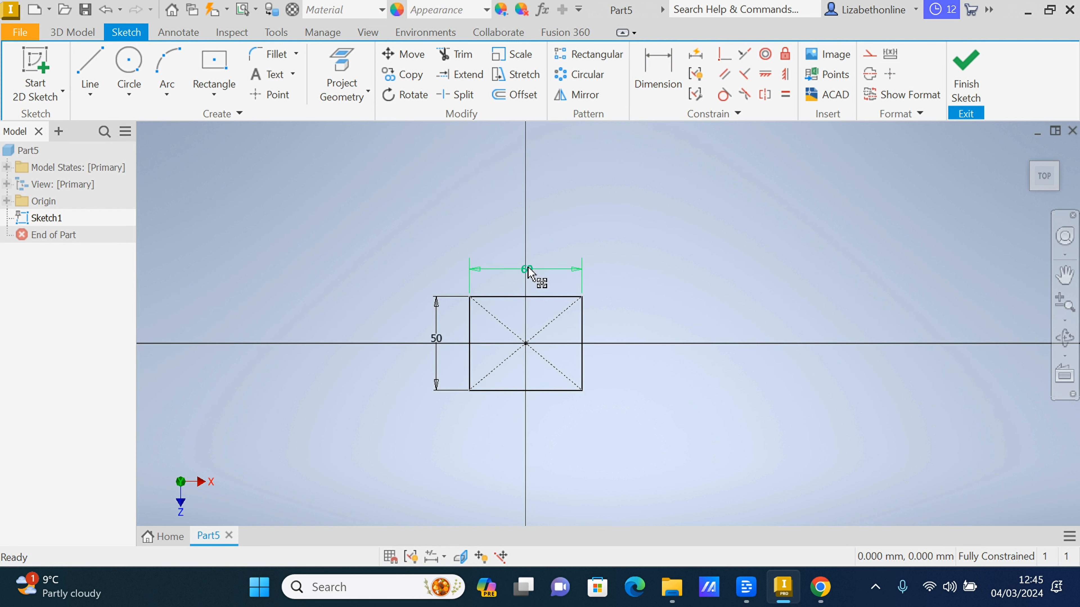
Step: Set up an extrusion of the rectangle profile with a distance of 5 mm
click(79, 34)
click(91, 62)
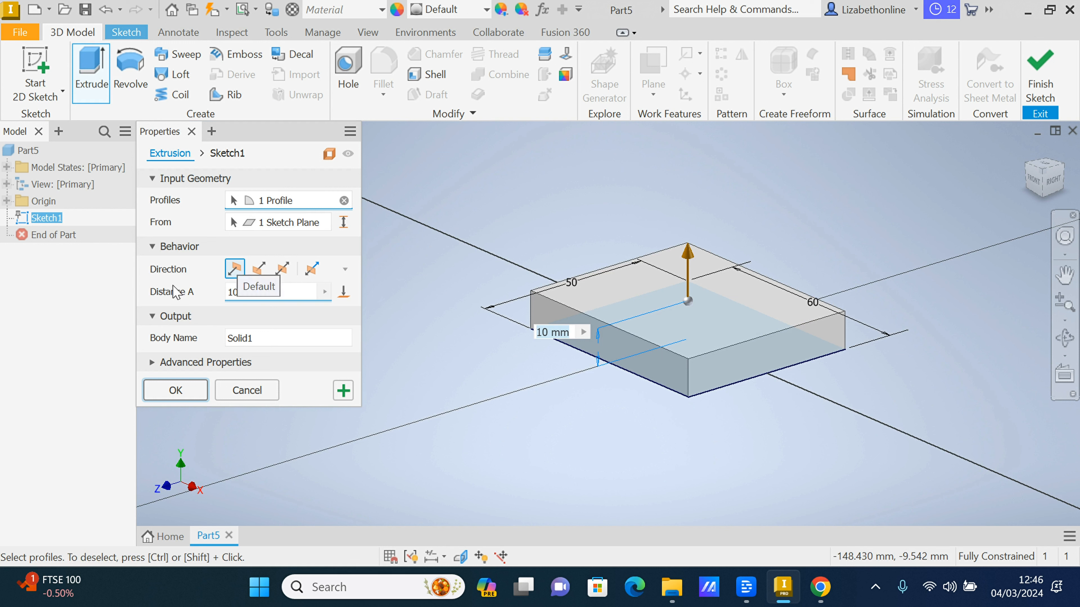
click(275, 292)
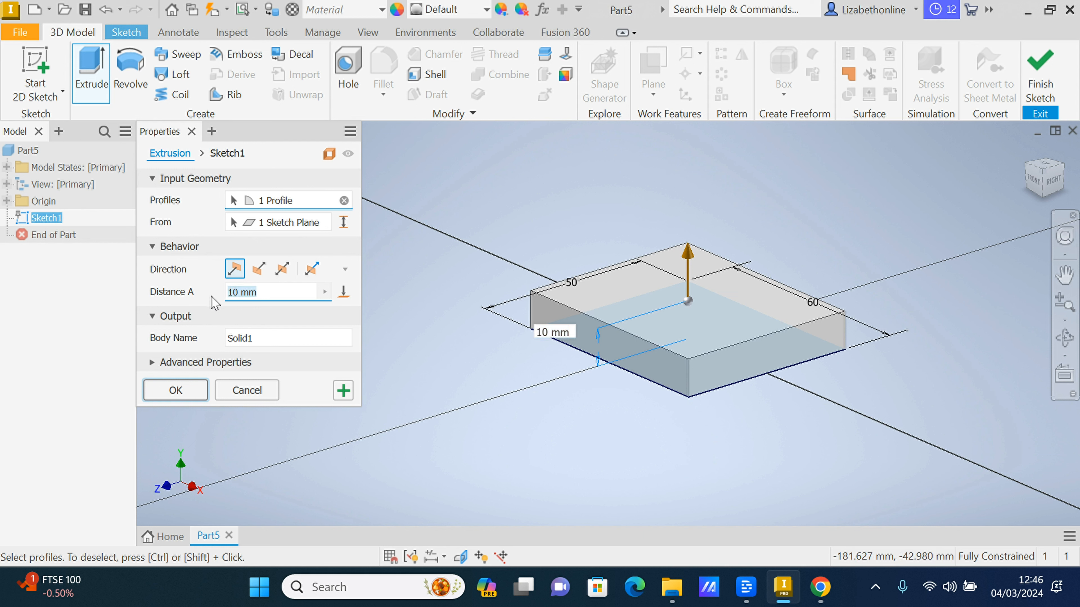
text(5)
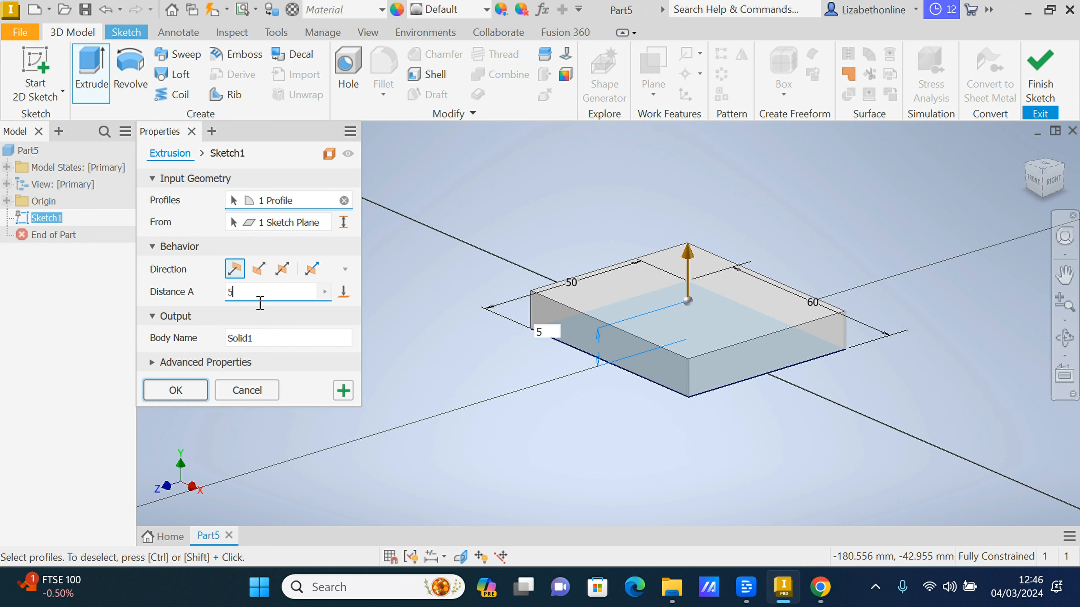
click(272, 340)
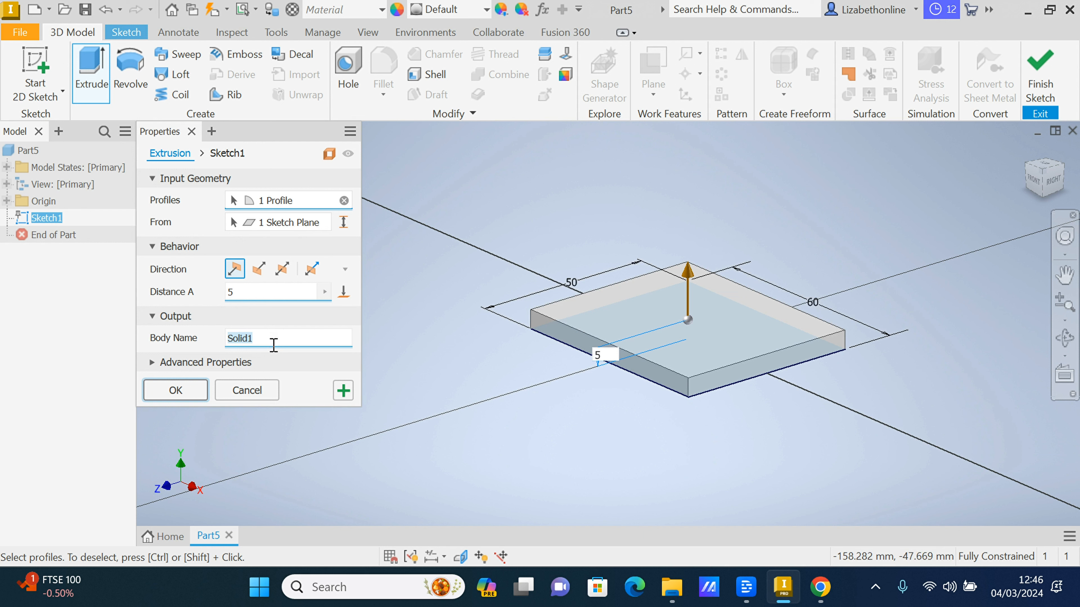
Step: Try the flipped, symmetric and asymmetric directions, return the extrusion to the default direction and complete it
click(258, 269)
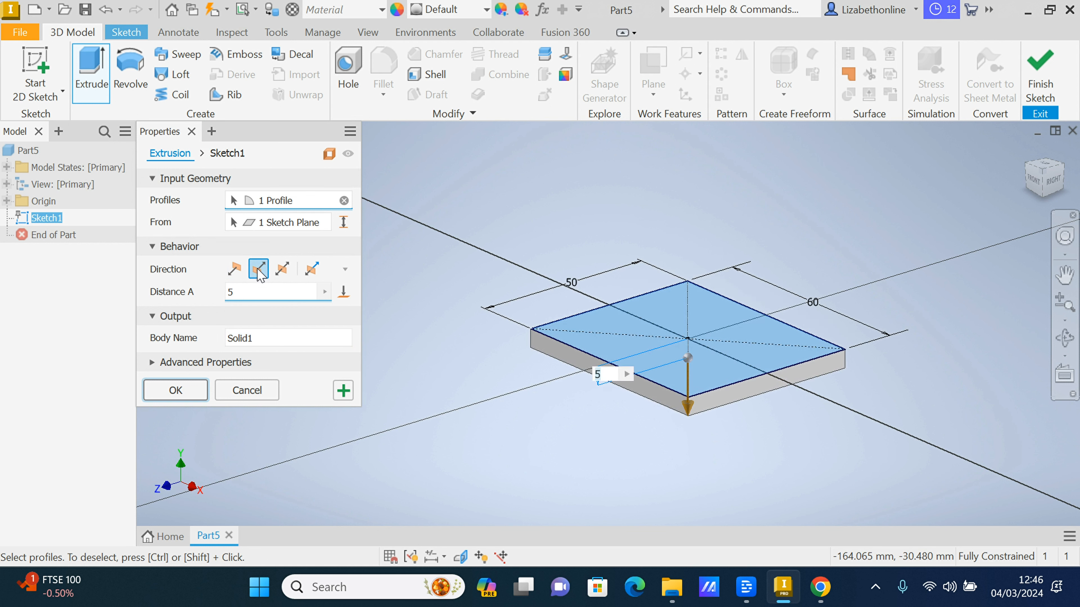
click(282, 269)
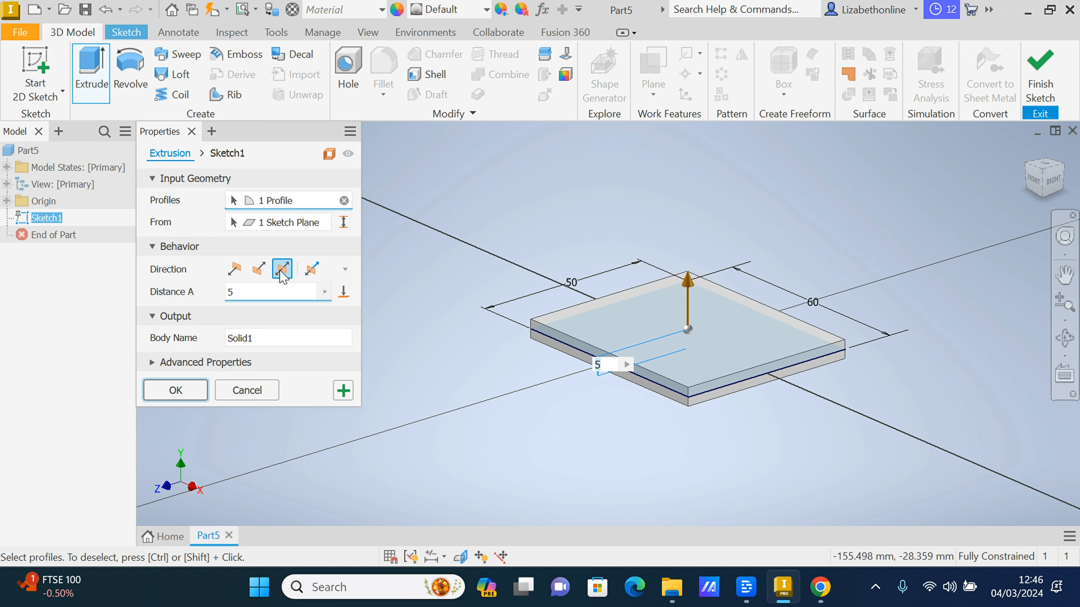
click(312, 272)
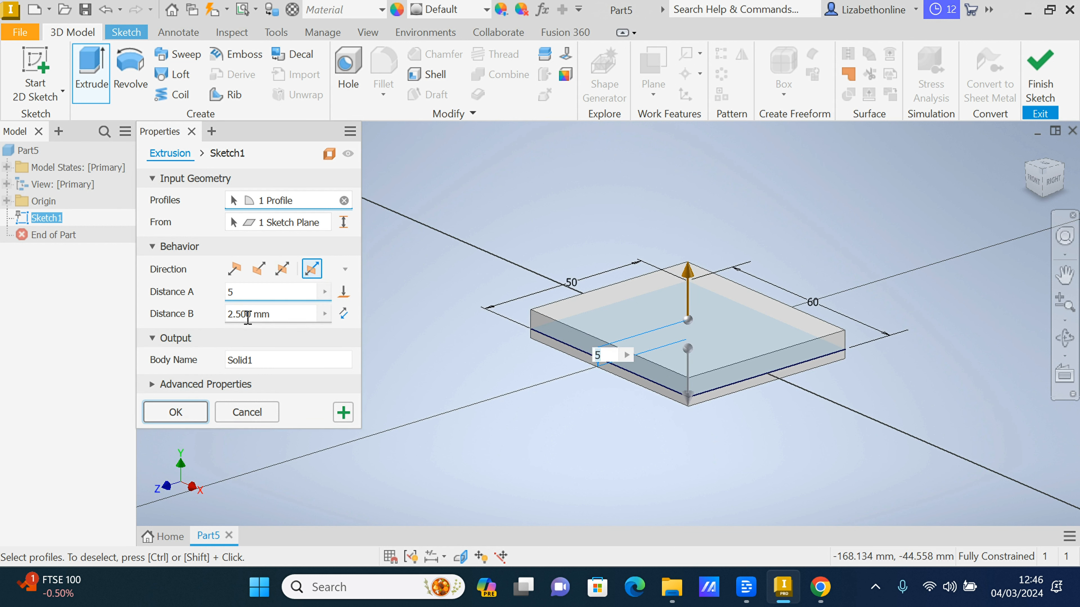
click(235, 269)
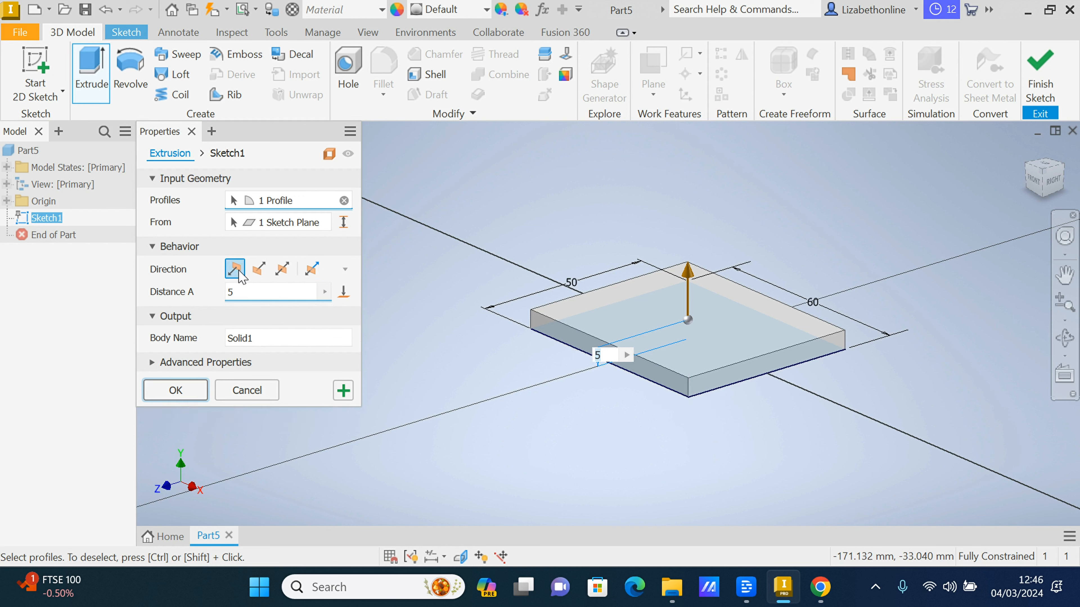
click(185, 391)
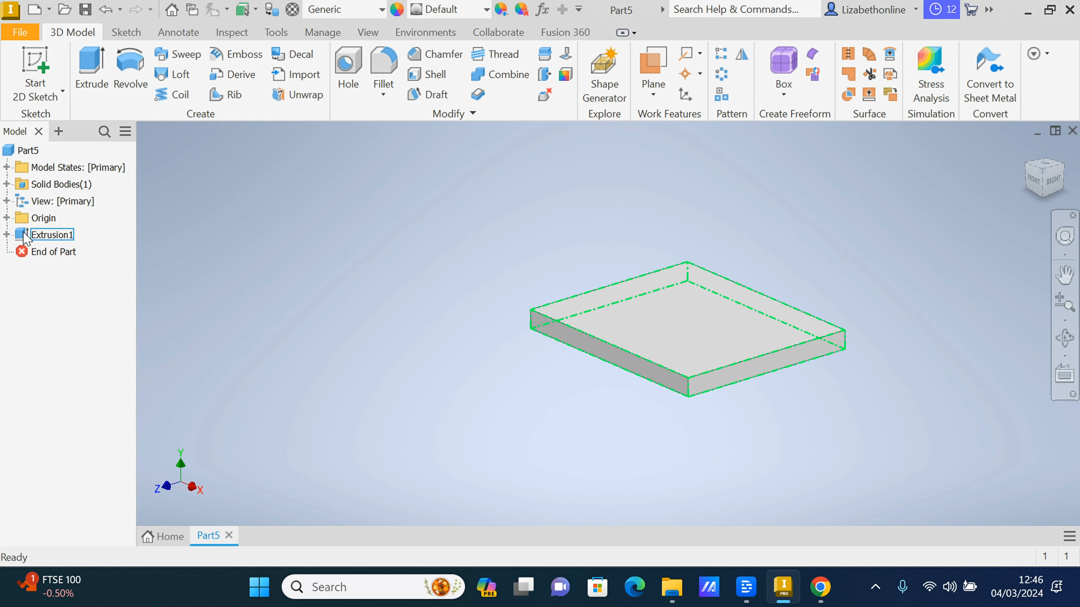
Step: Reopen the extrusion's base sketch, open its 50 mm dimension for review, accept it and finish the sketch
click(7, 235)
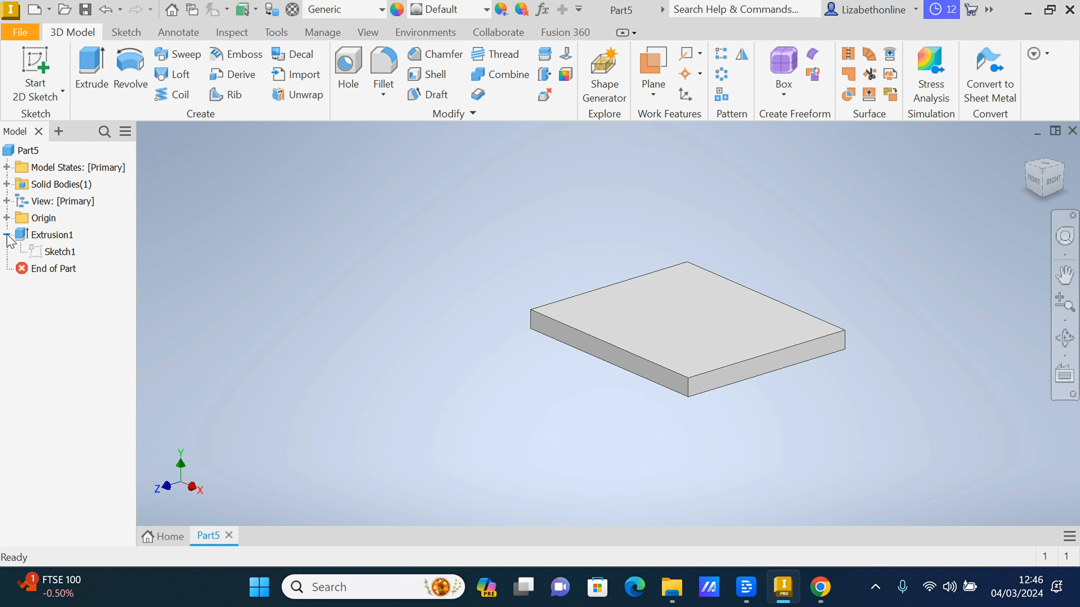
click(60, 252)
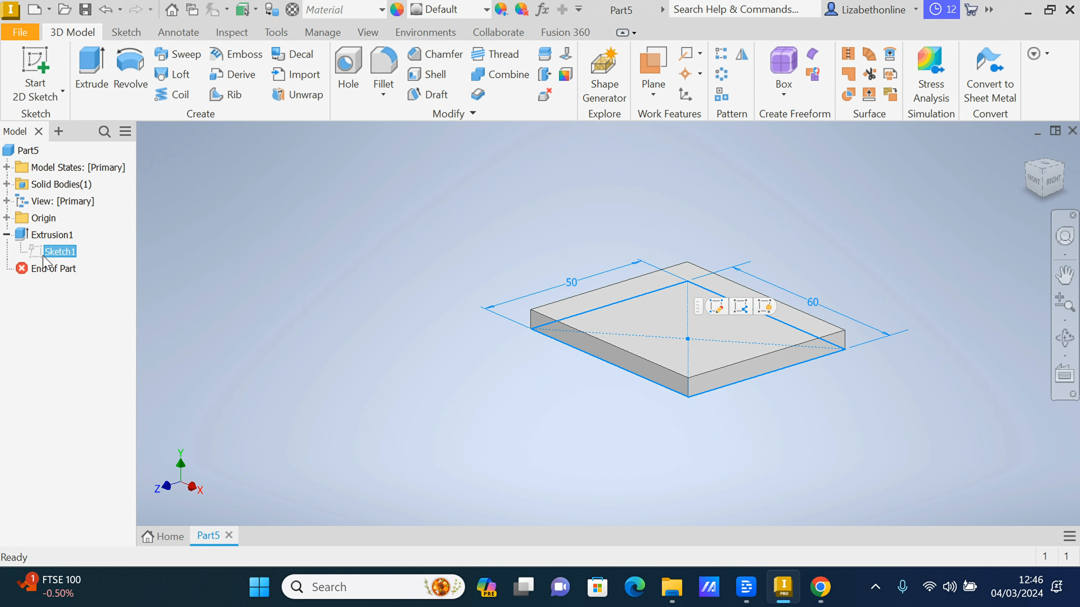
right_click(67, 256)
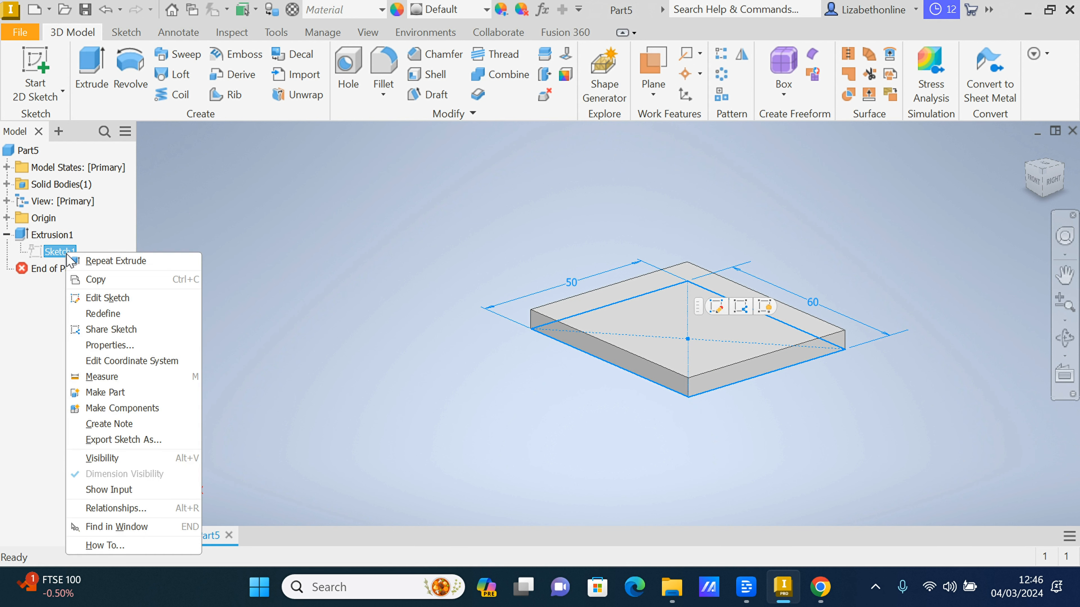
click(118, 298)
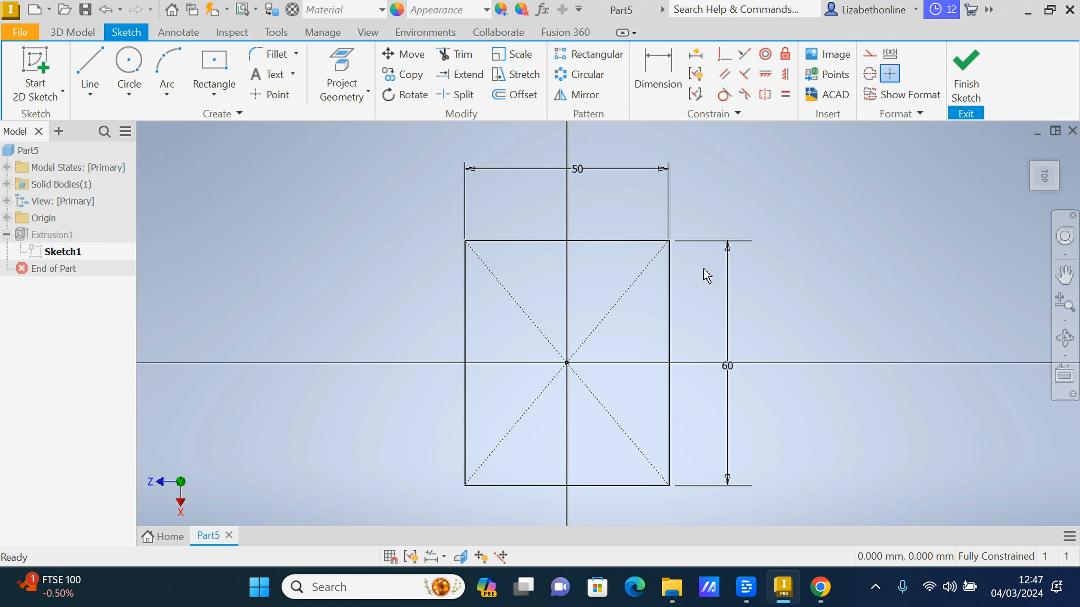
double_click(578, 169)
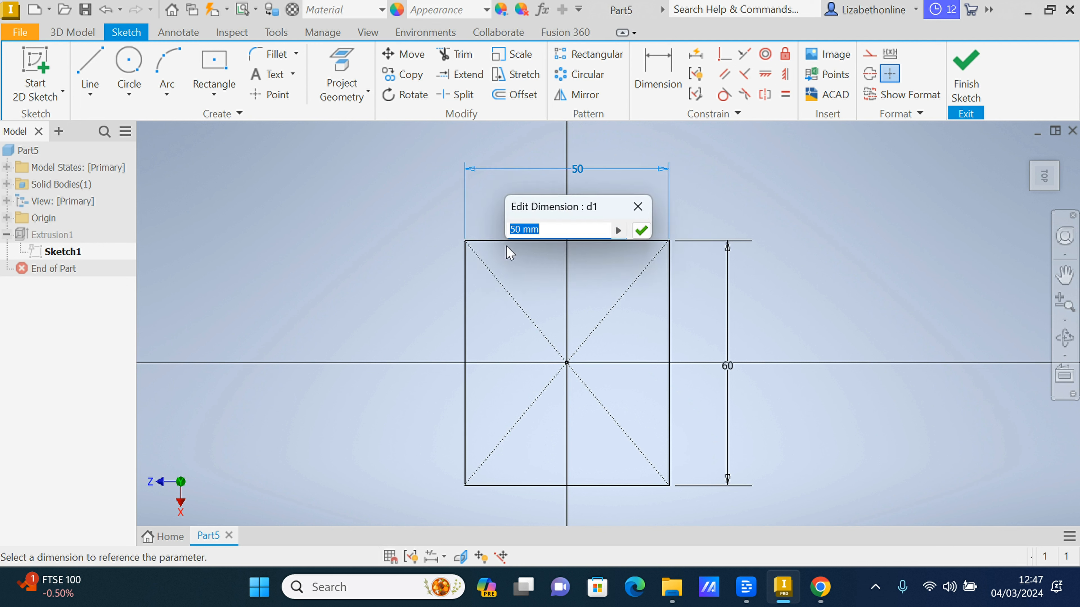
click(642, 232)
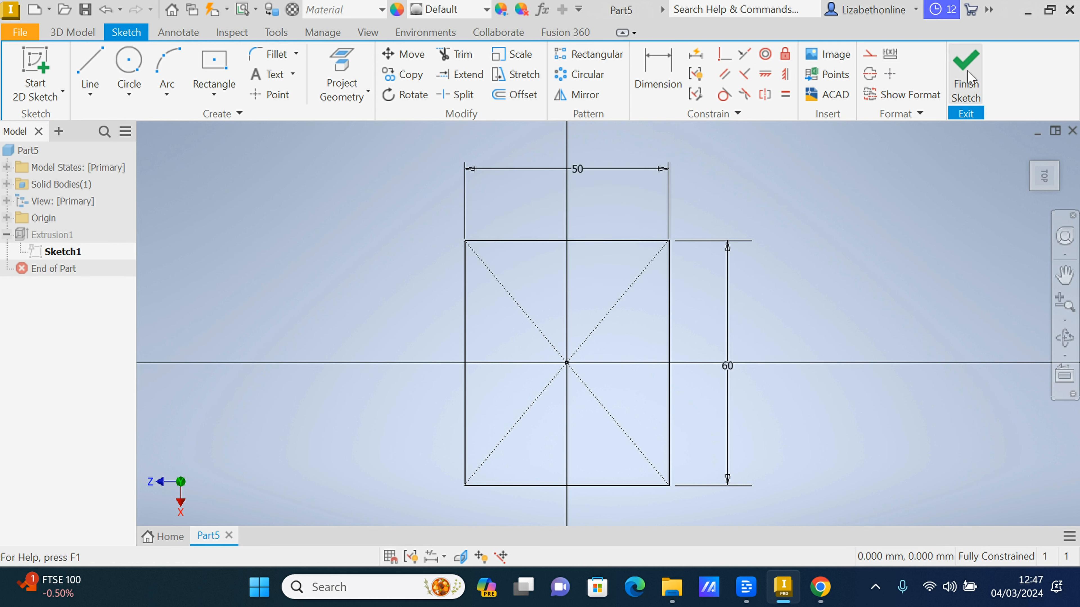
click(974, 81)
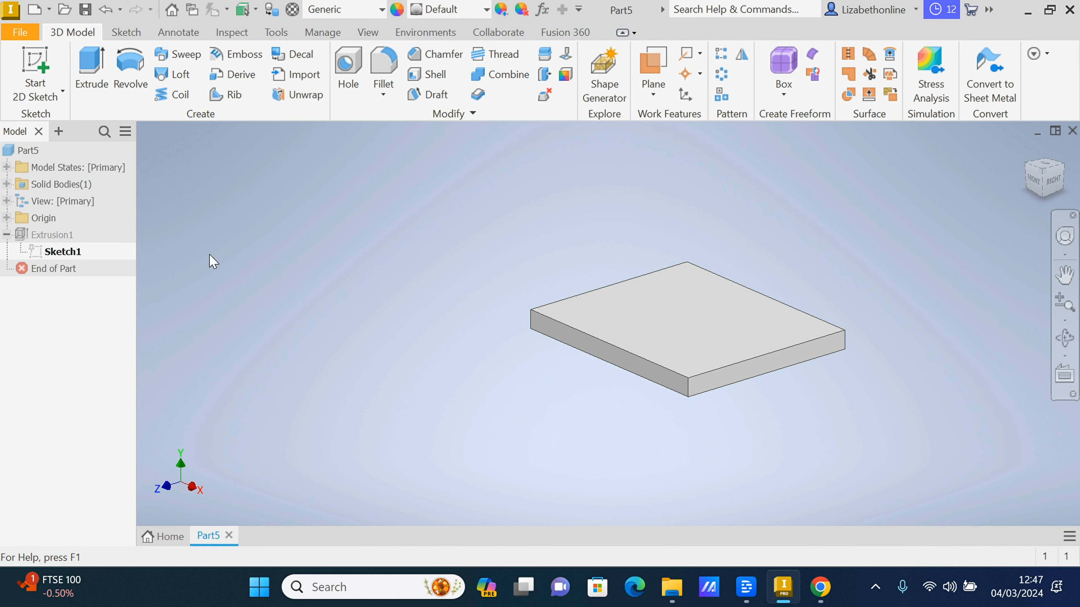
Step: Open the plate's extrusion feature for editing, review its distance and direction options, and accept it
click(65, 238)
right_click(66, 238)
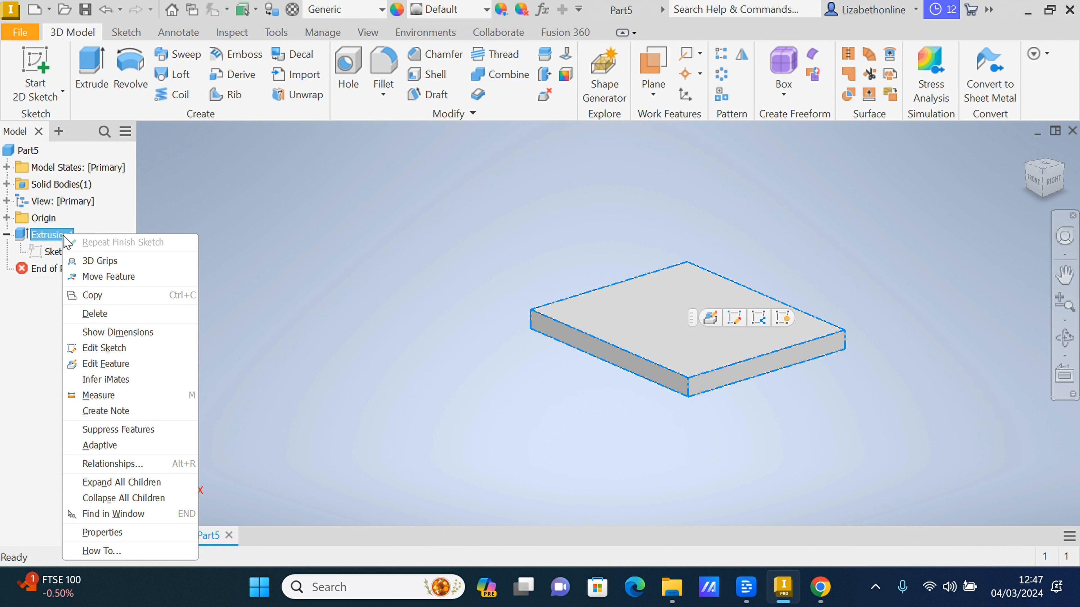
click(122, 365)
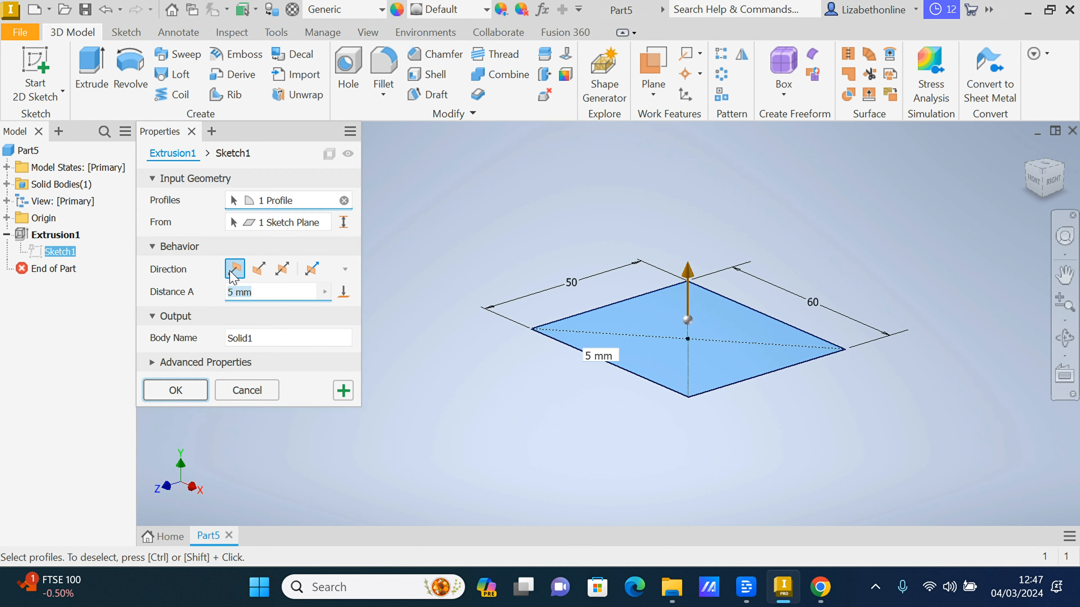
click(264, 293)
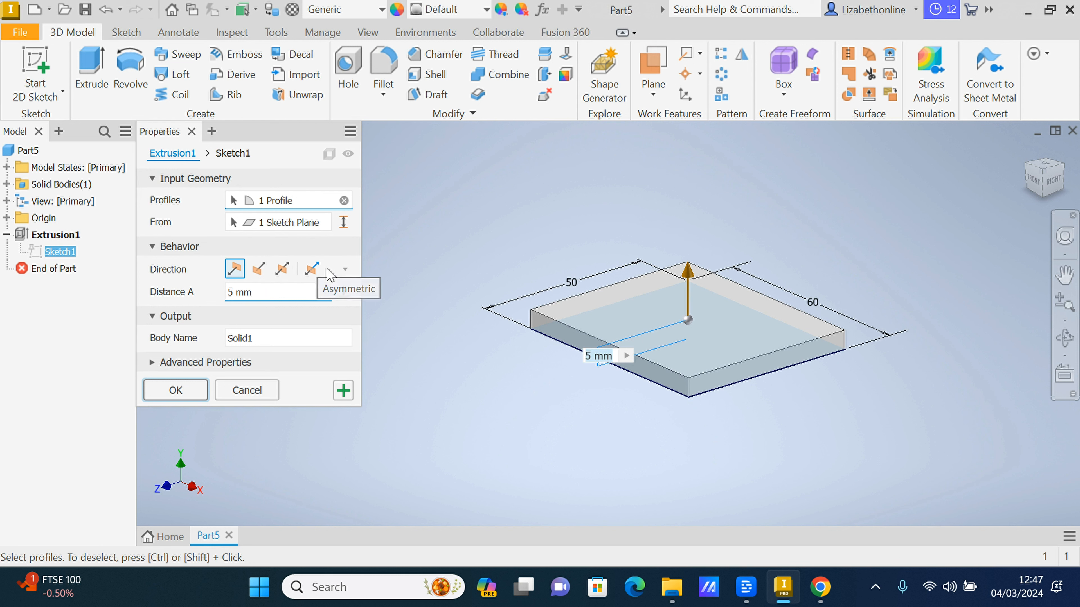
click(195, 390)
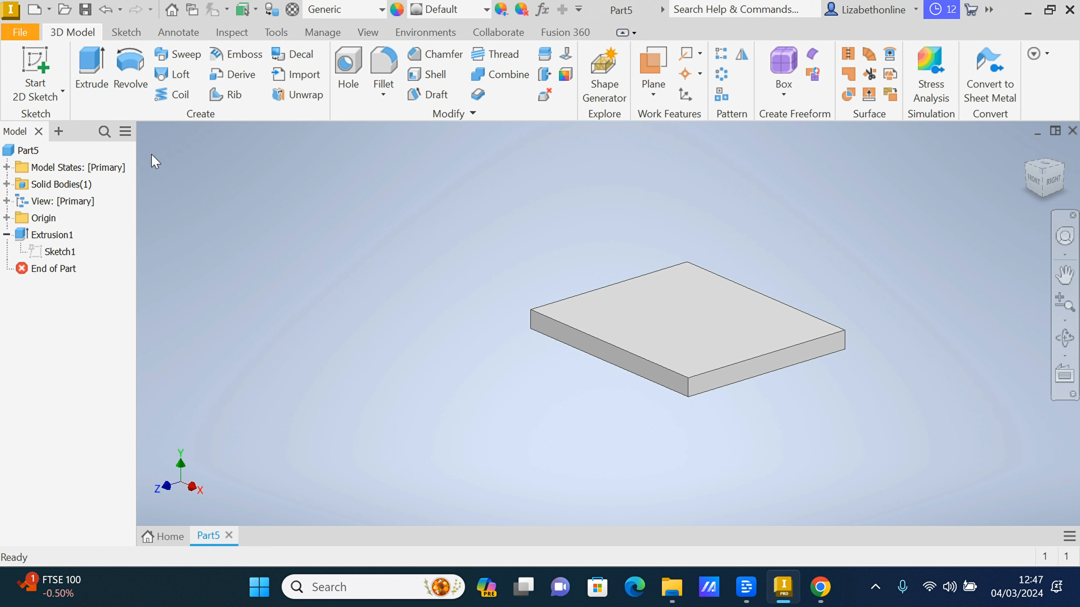
Step: Start a new 2D sketch on the long front side face of the extruded plate
click(44, 64)
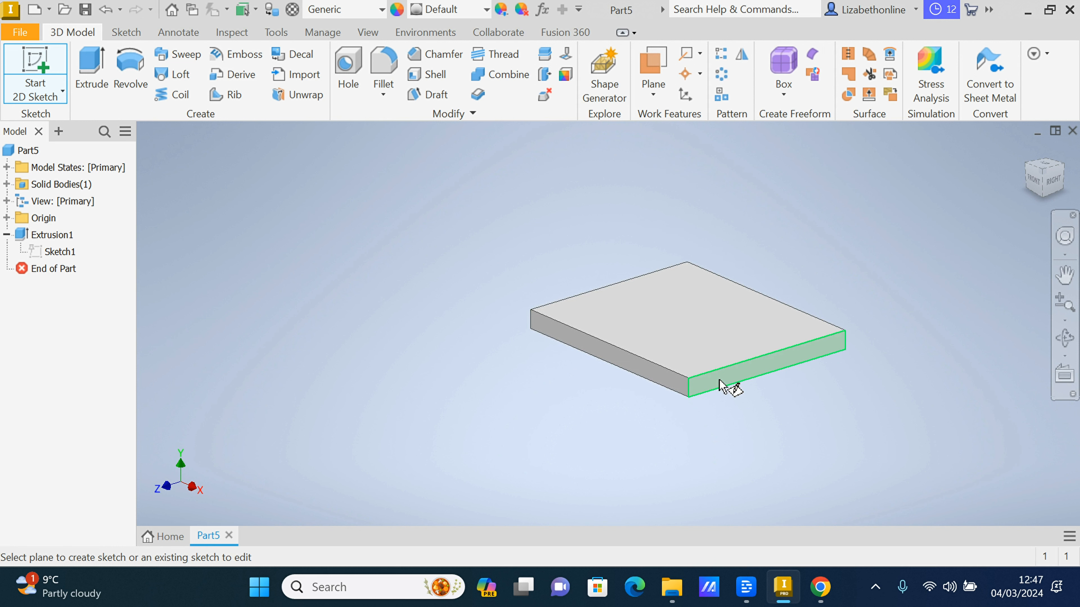
mouse_move(745, 409)
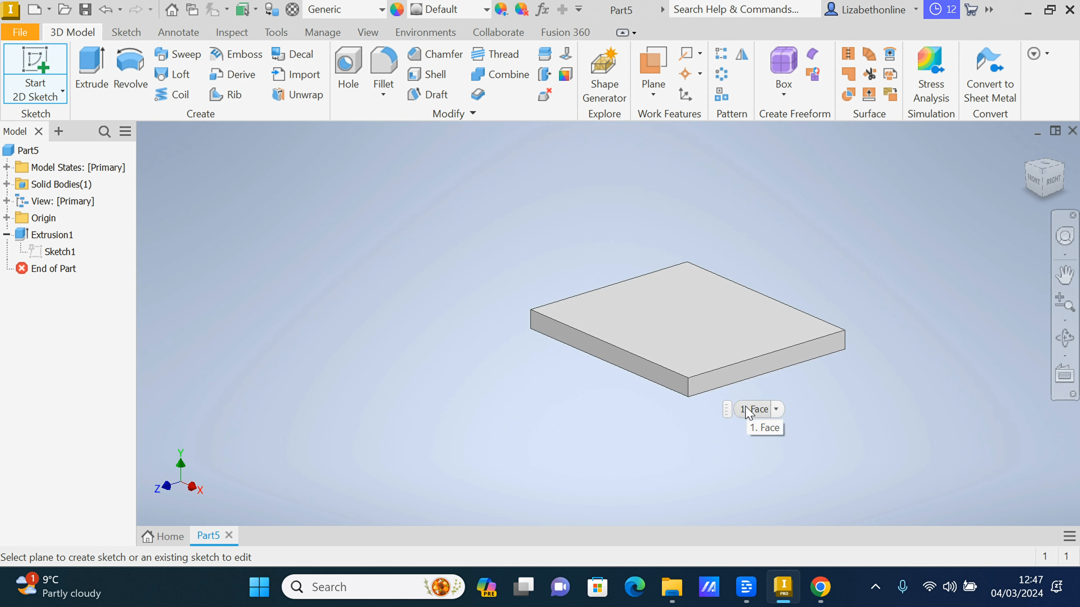
click(670, 385)
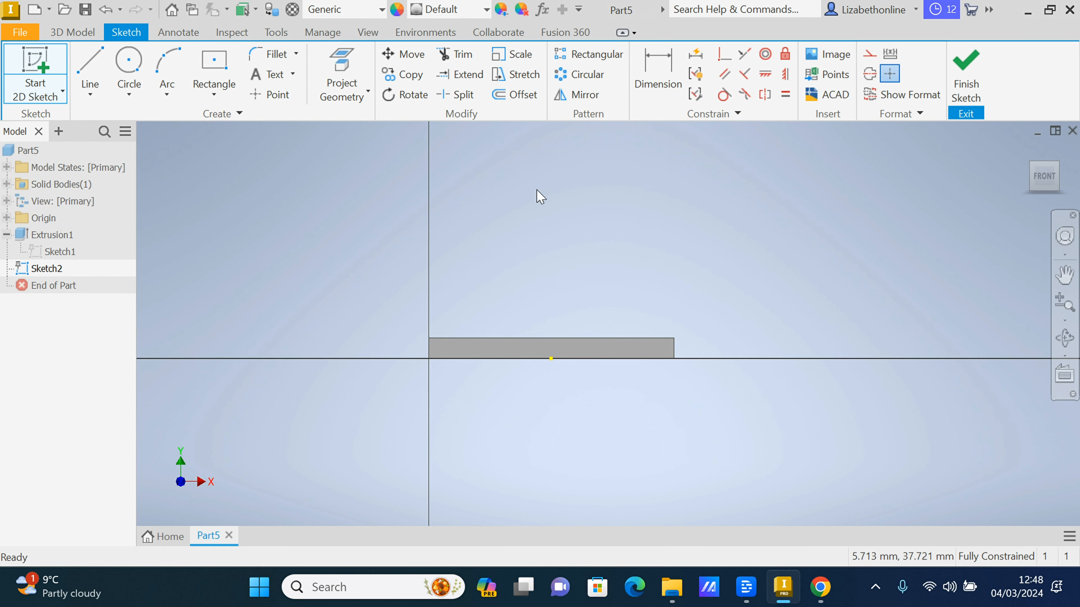
scroll(518, 202, up, 3)
scroll(519, 233, down, 2)
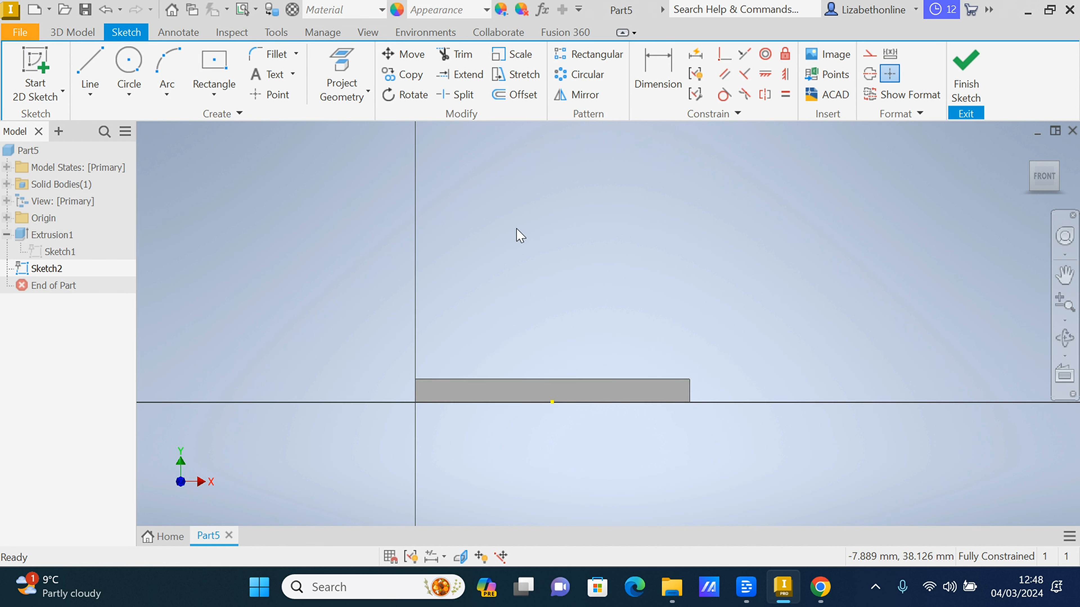
Step: Project the outline of the plate's front face into the sketch
click(342, 92)
click(352, 120)
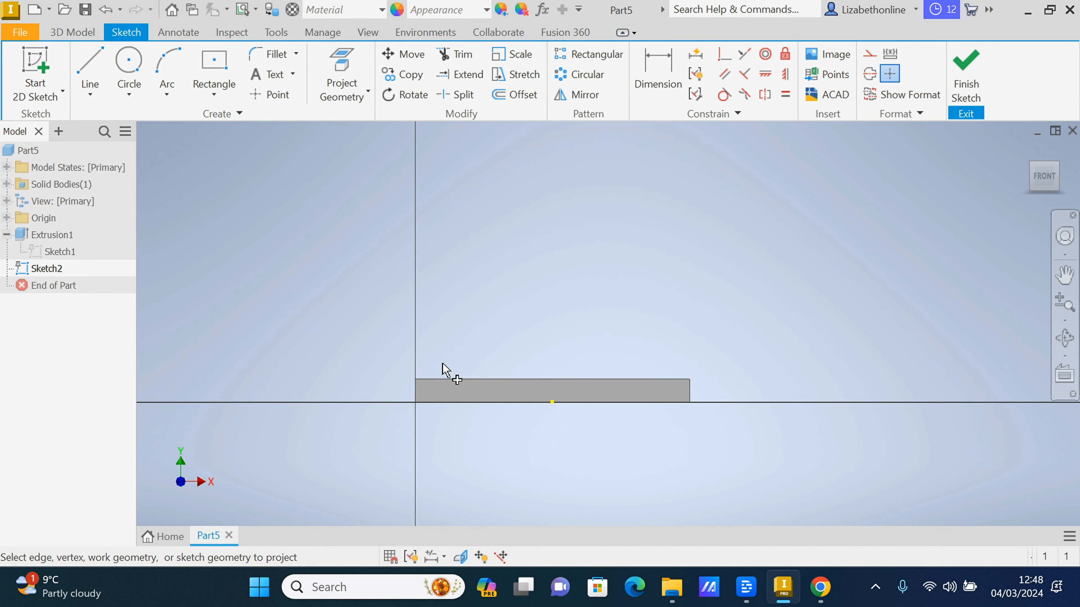
click(442, 394)
right_click(367, 360)
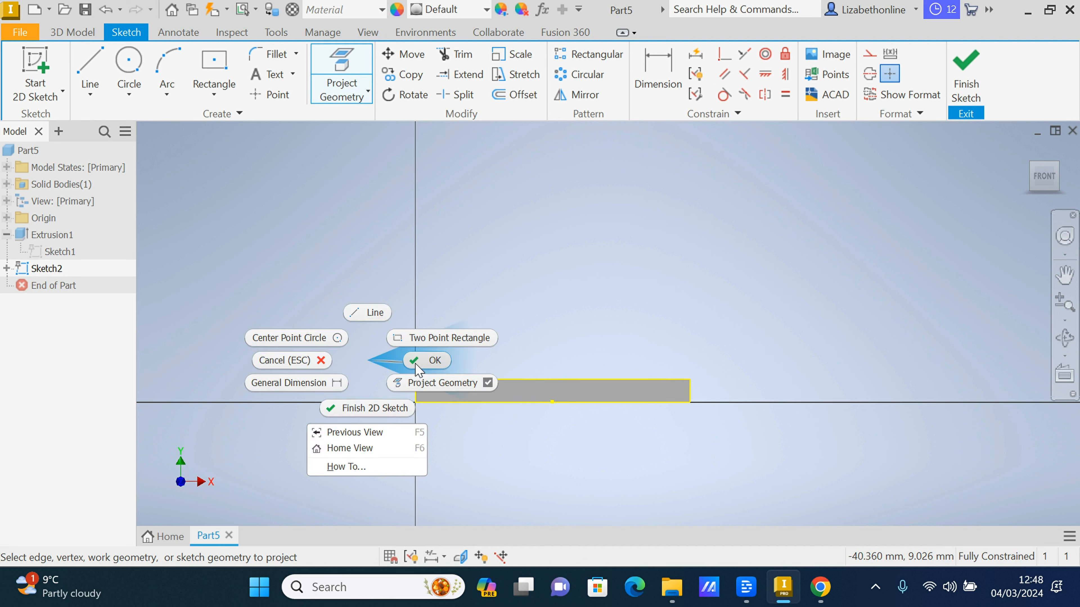
click(416, 362)
Step: Convert all the projected plate edges to construction geometry
drag(397, 364, 678, 424)
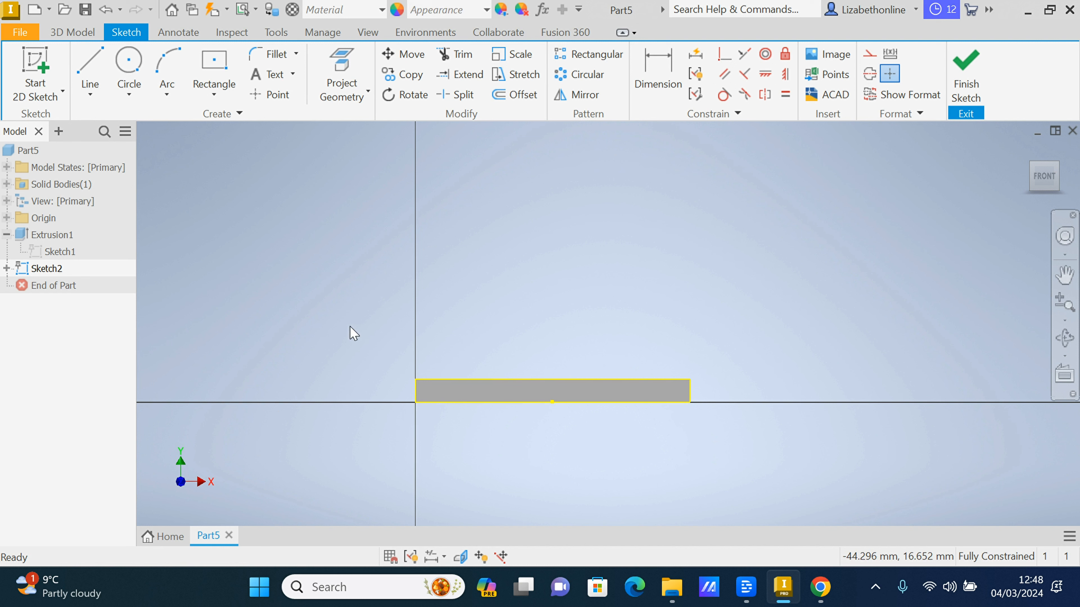
drag(349, 326, 730, 434)
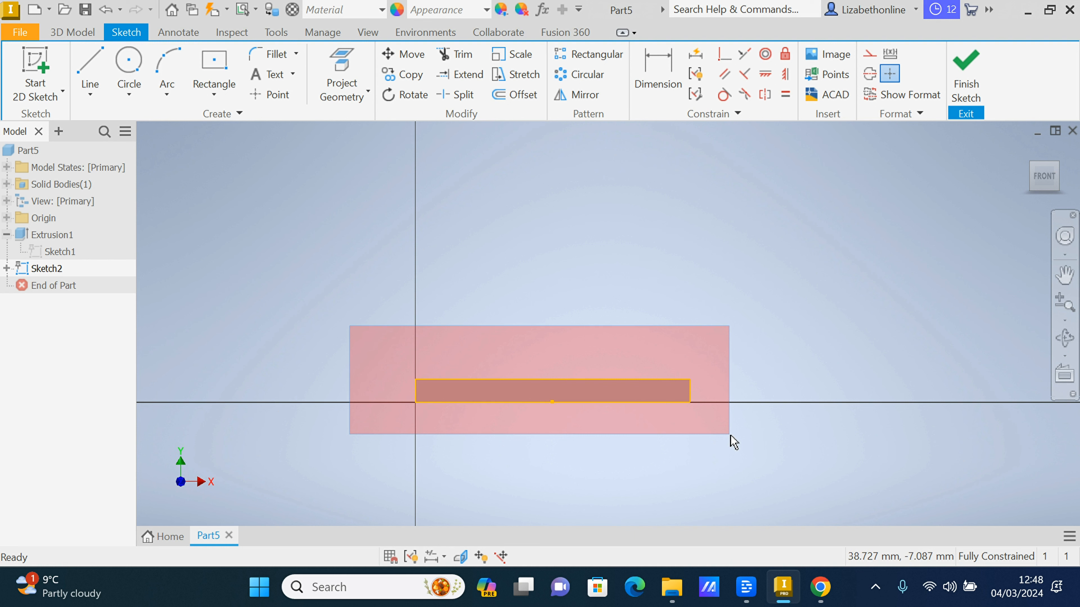
drag(730, 435, 730, 434)
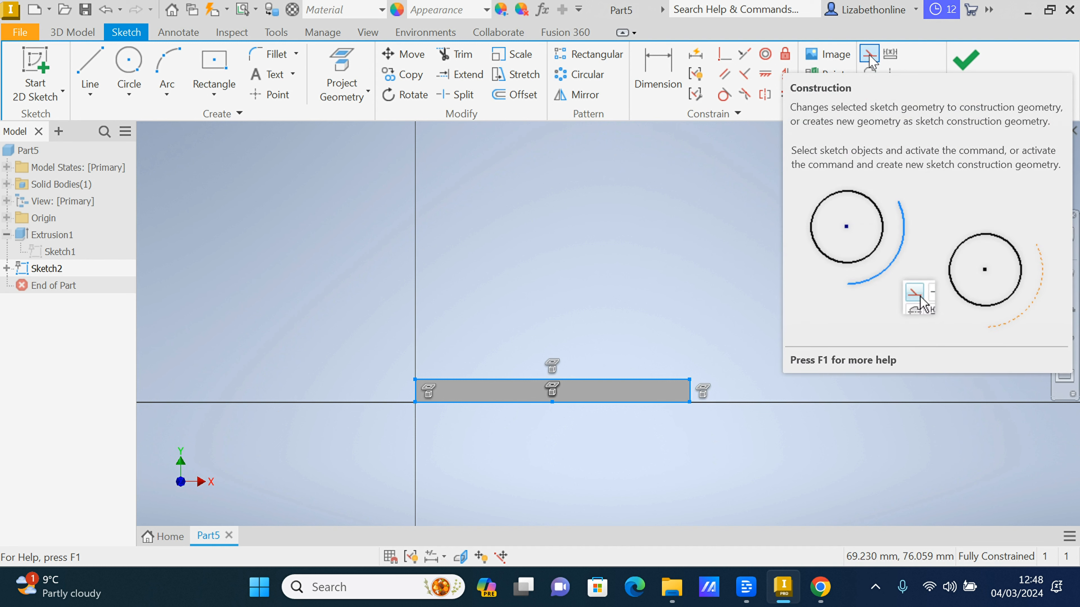
click(869, 55)
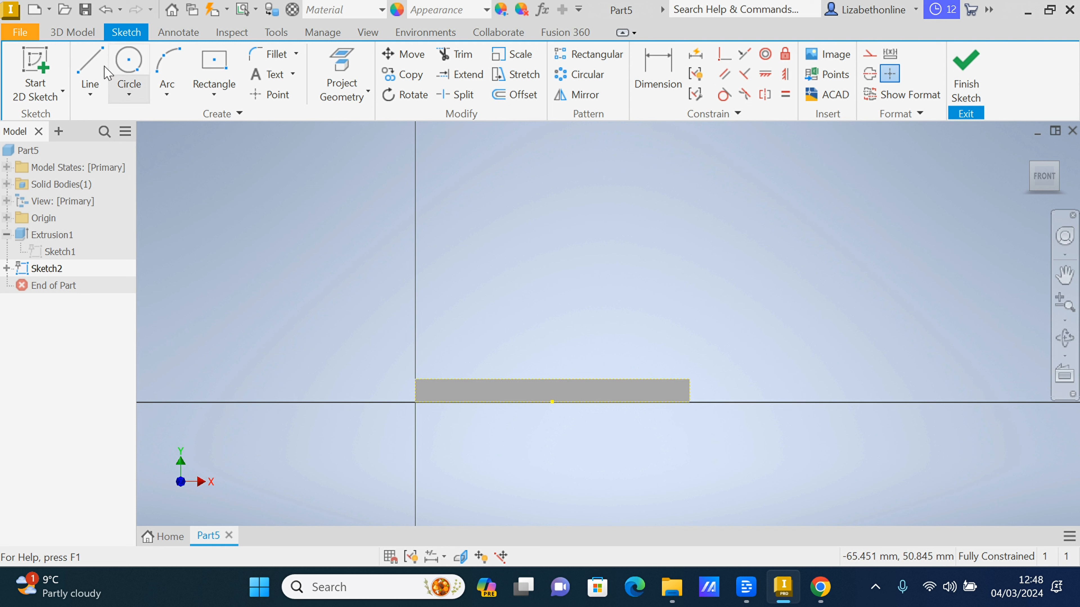
Step: Sketch a circle about 32 mm in diameter above the middle of the plate
click(129, 65)
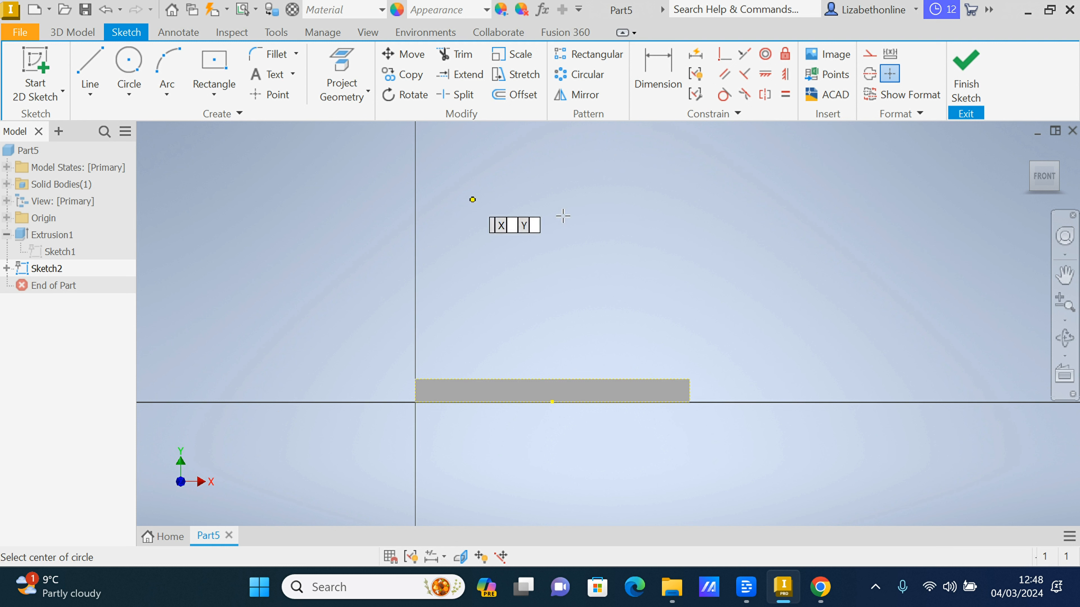
click(560, 226)
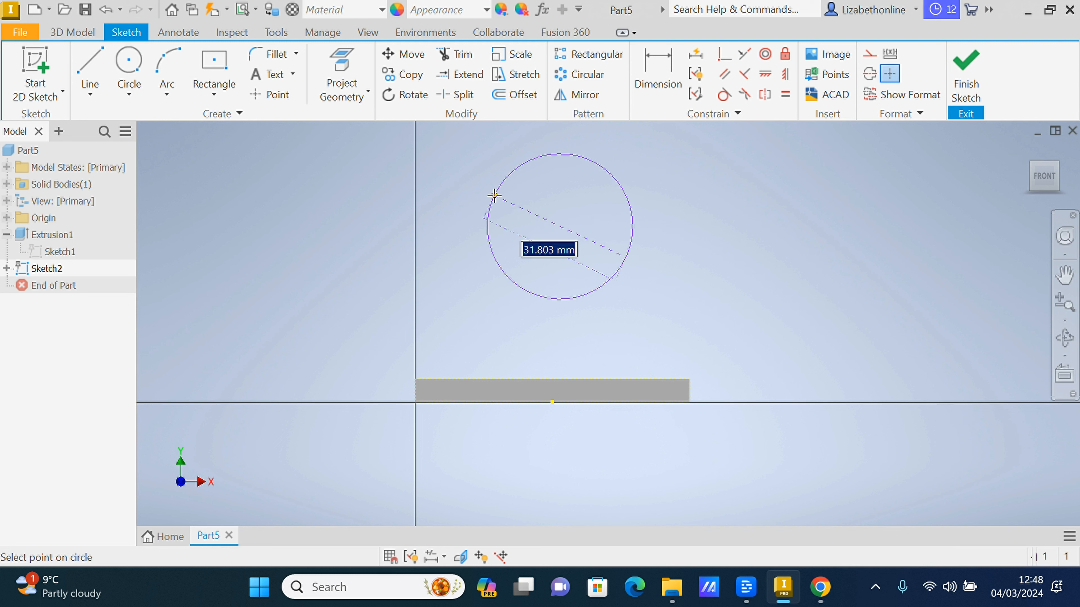
click(494, 195)
right_click(494, 195)
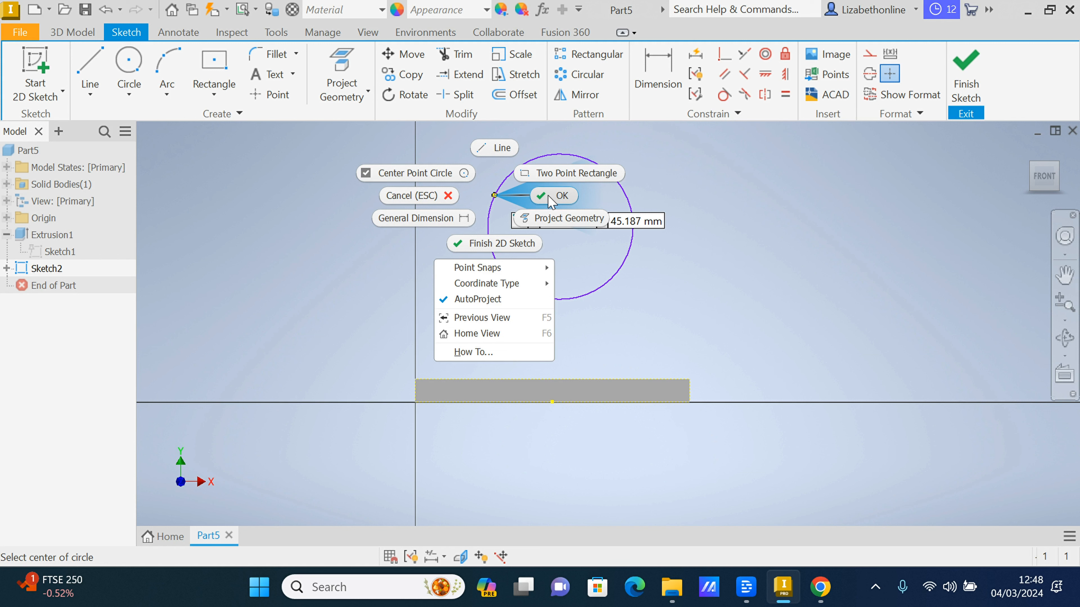
click(549, 196)
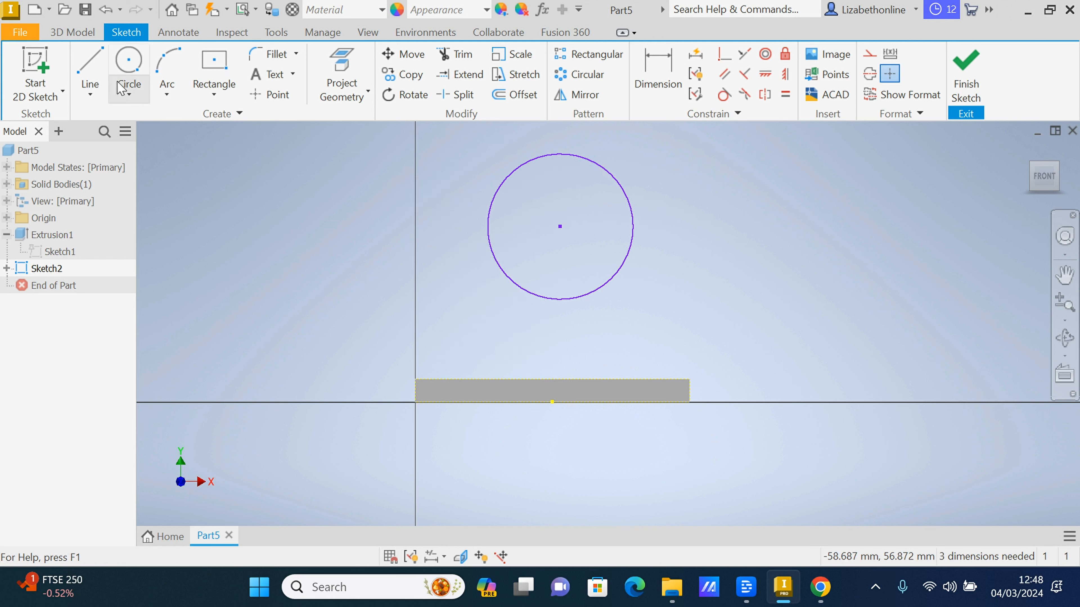
Step: Draw a connected line chain from the circle's left side about 26 mm down, horizontally across, and slanting back up to the circle's right side
click(91, 60)
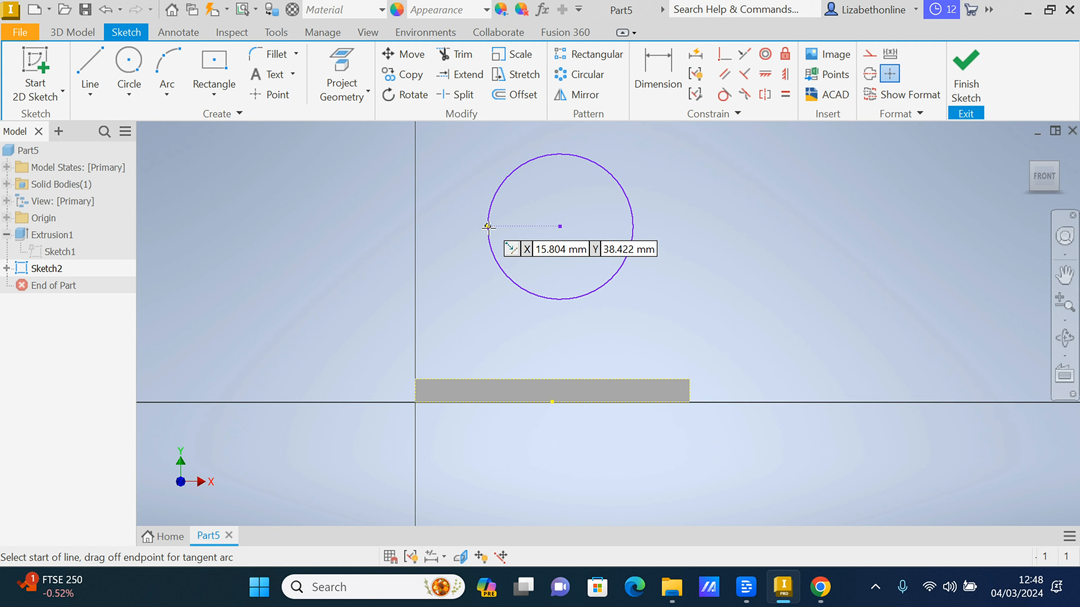
click(488, 227)
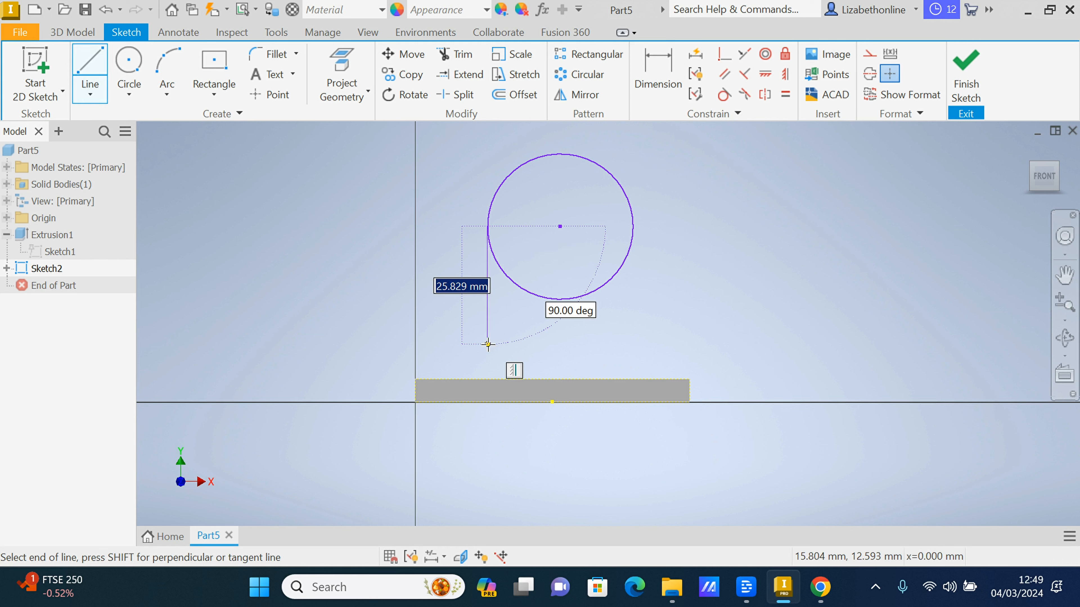
click(487, 348)
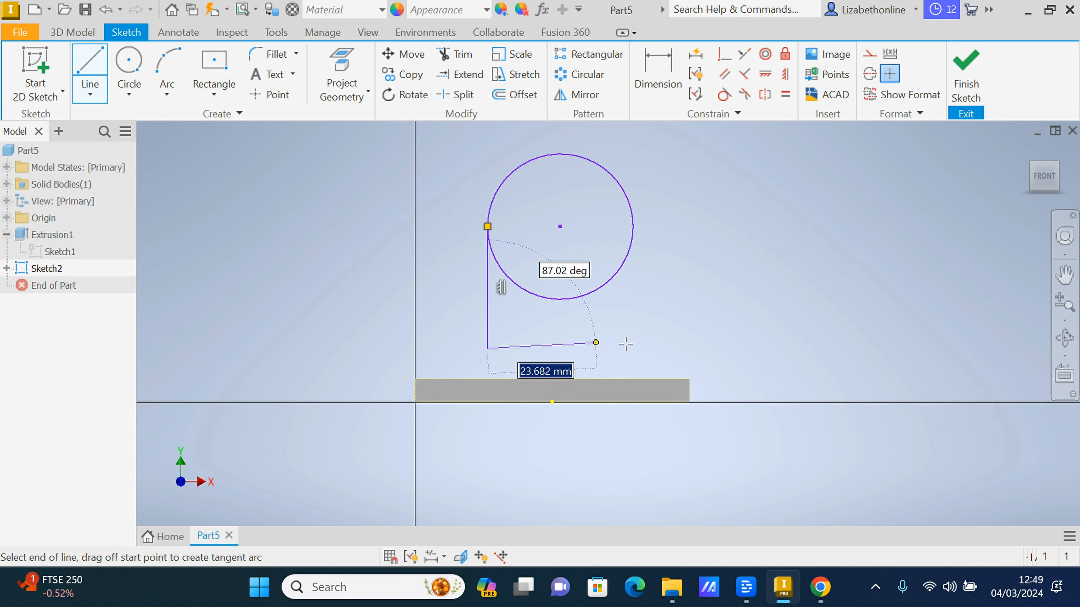
click(664, 348)
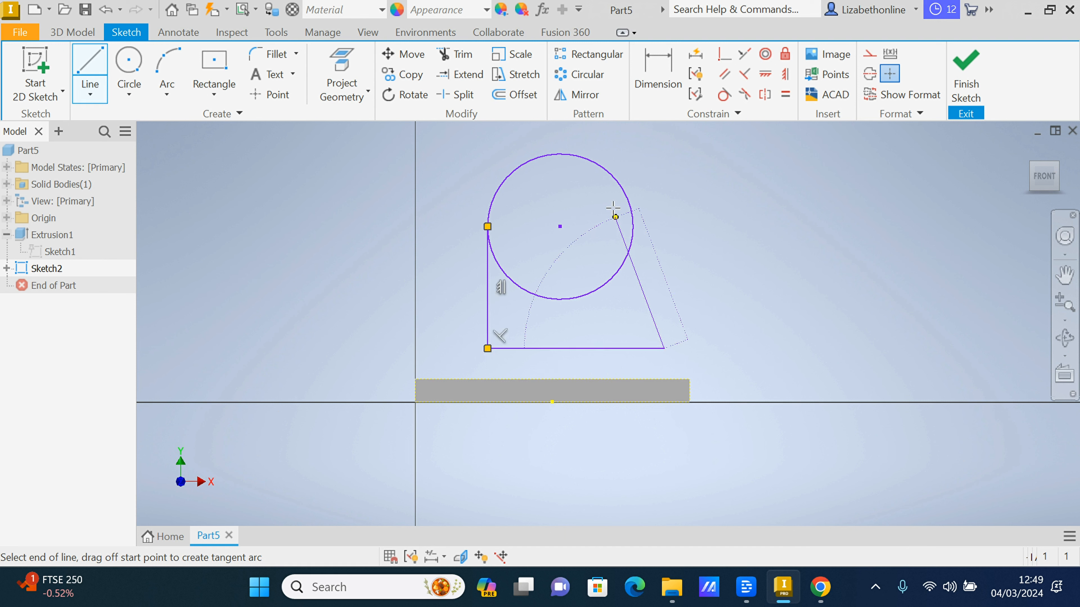
click(626, 196)
right_click(627, 197)
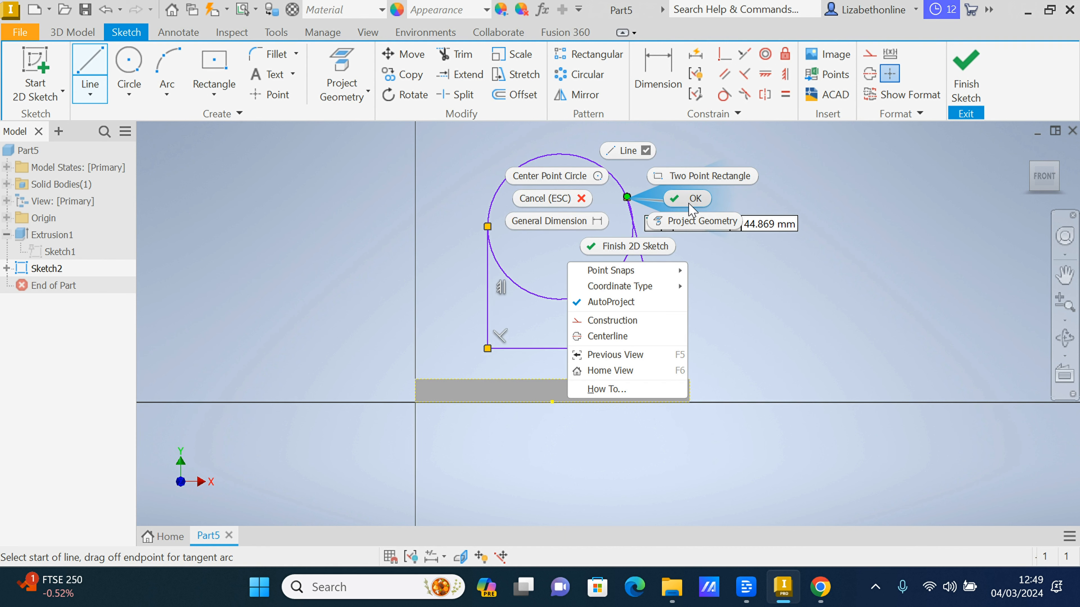
click(685, 199)
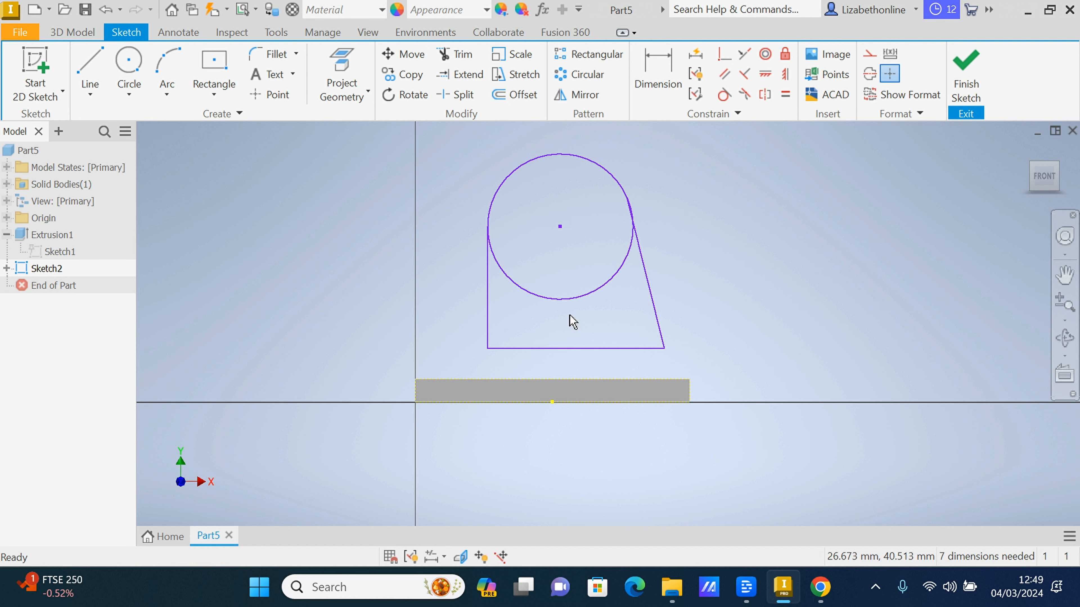
Step: Move the circle with its attached lines to the left and lower the profile's bottom line toward the plate
drag(561, 227, 521, 227)
drag(495, 348, 487, 359)
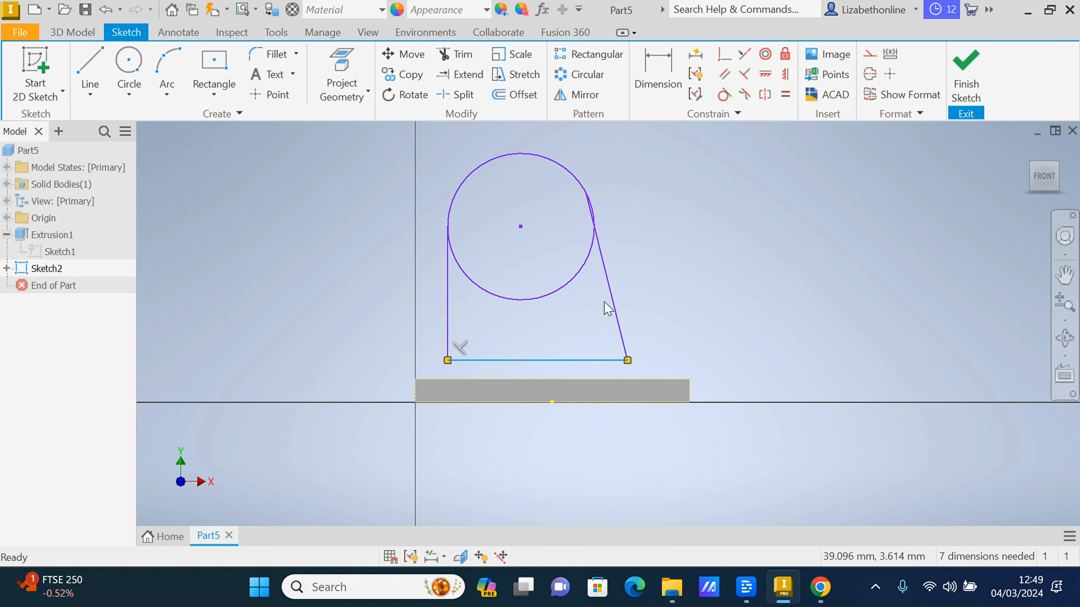
click(683, 319)
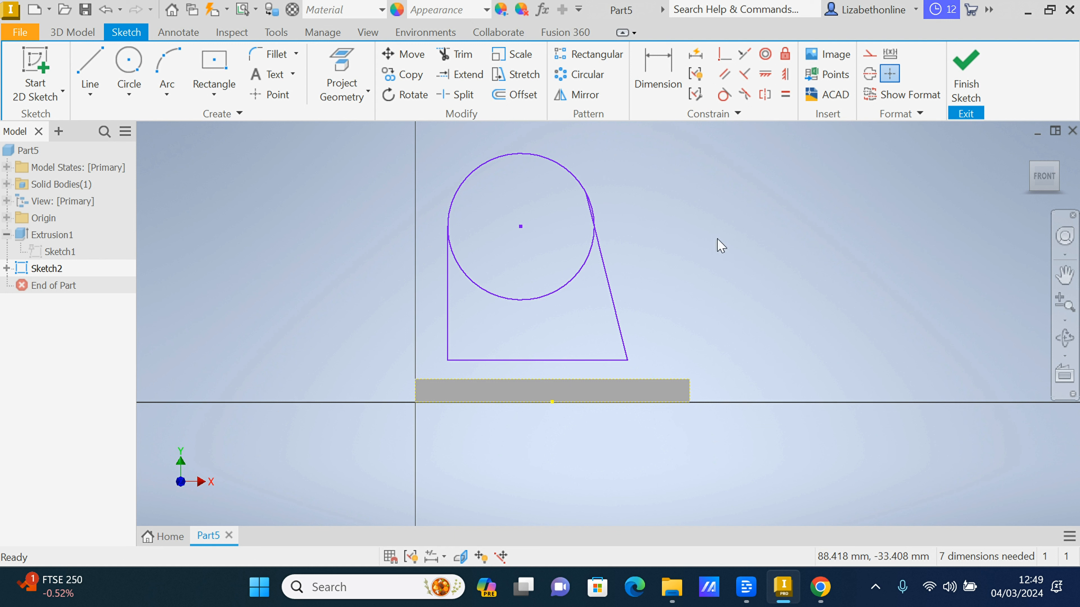
Step: Make the profile's bottom line collinear with the plate's top edge and its two side lines collinear with the plate's end edges
click(748, 58)
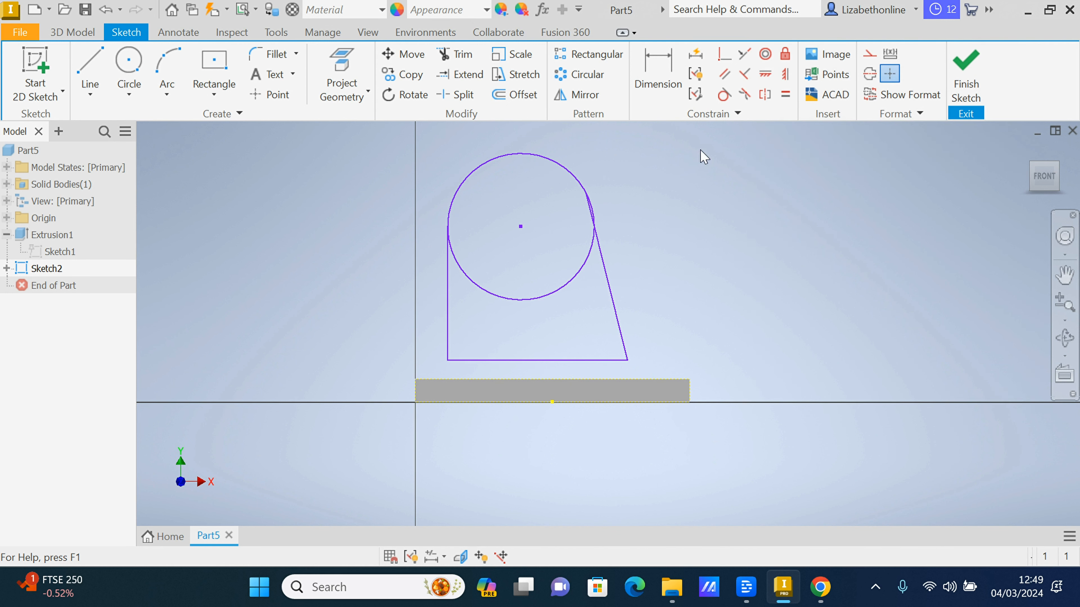
click(600, 360)
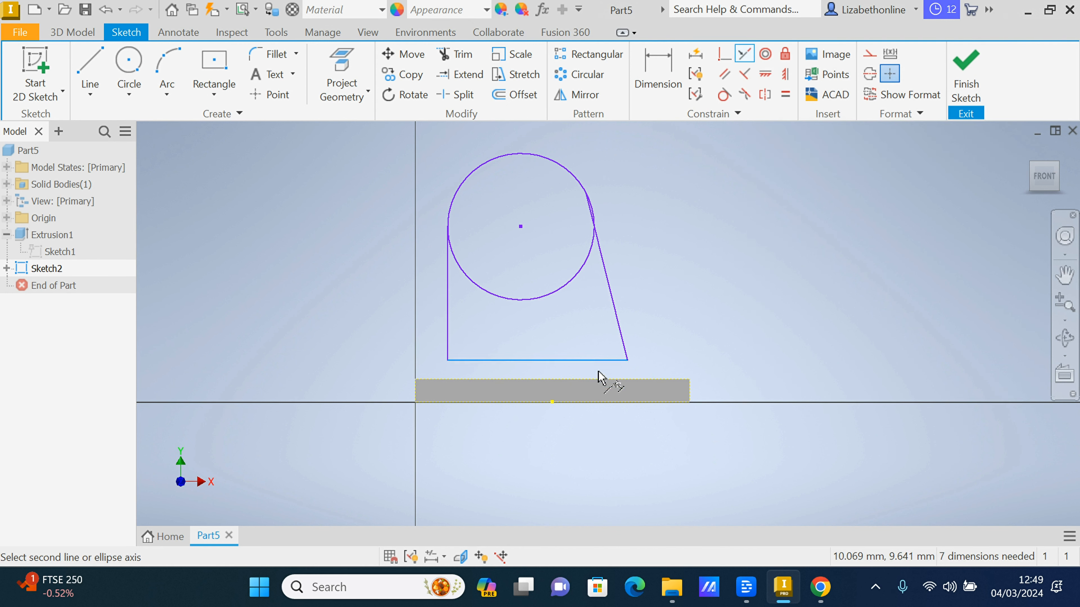
click(600, 387)
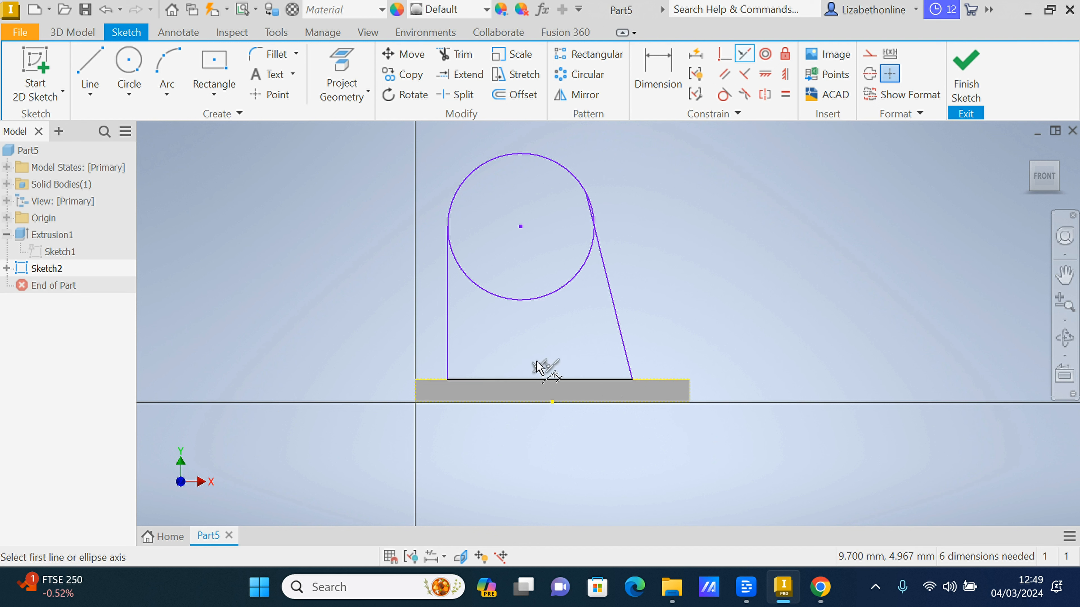
click(448, 328)
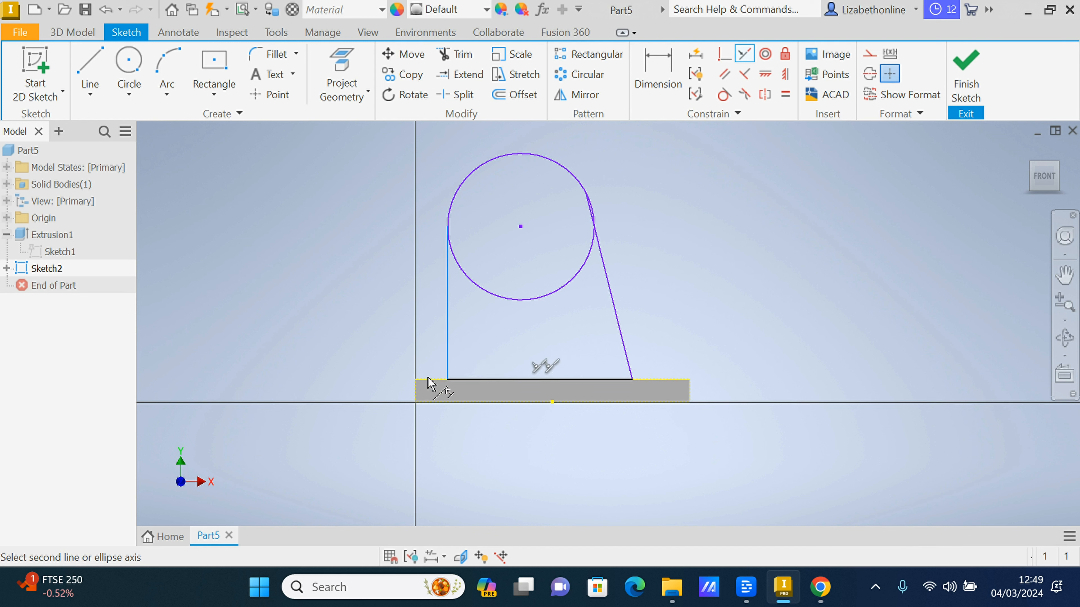
click(416, 393)
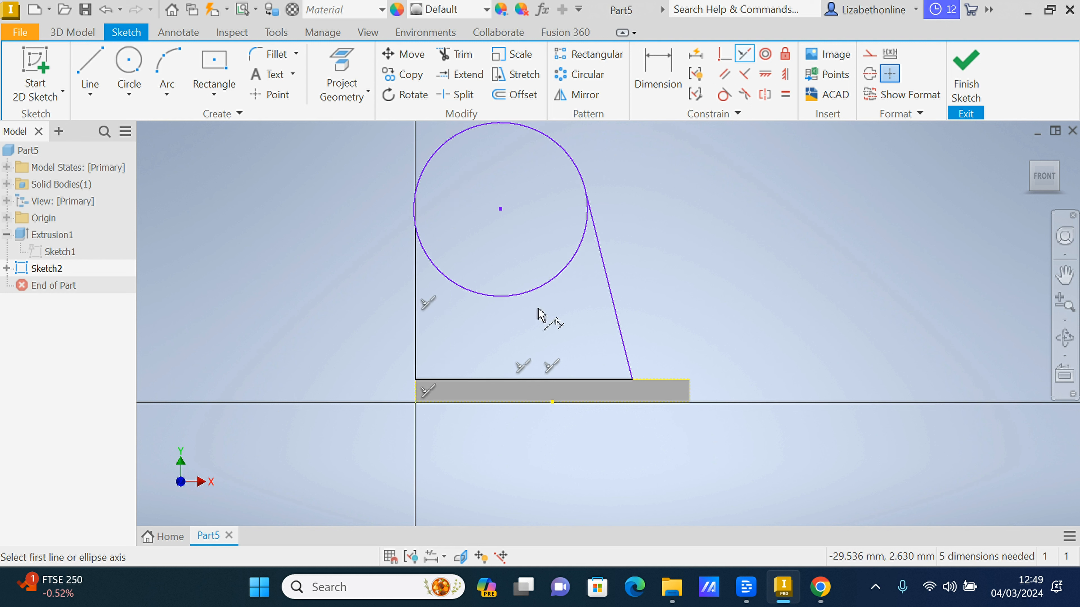
click(605, 275)
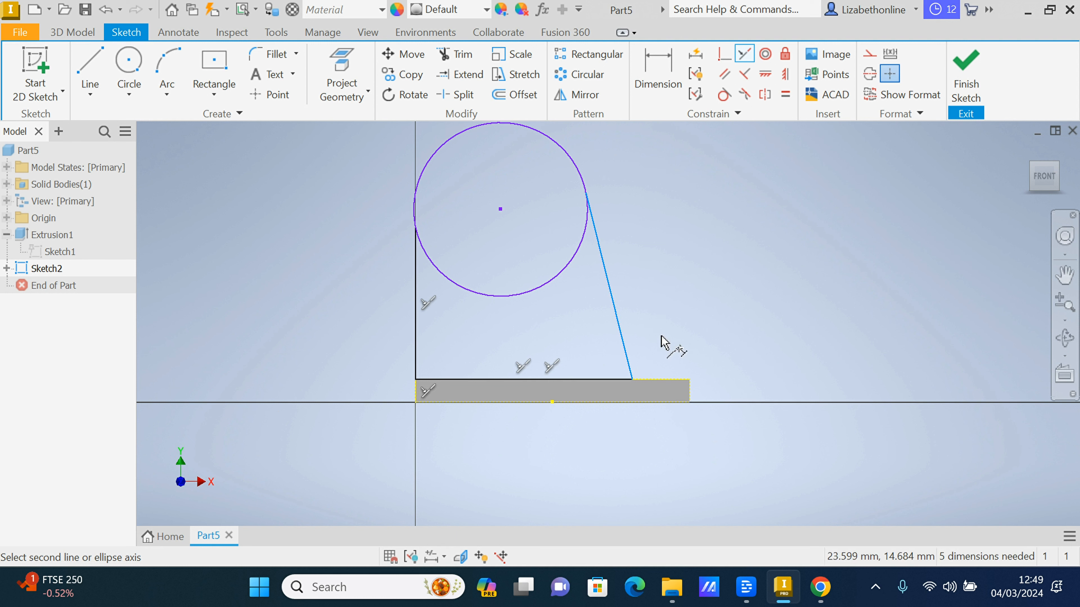
click(696, 393)
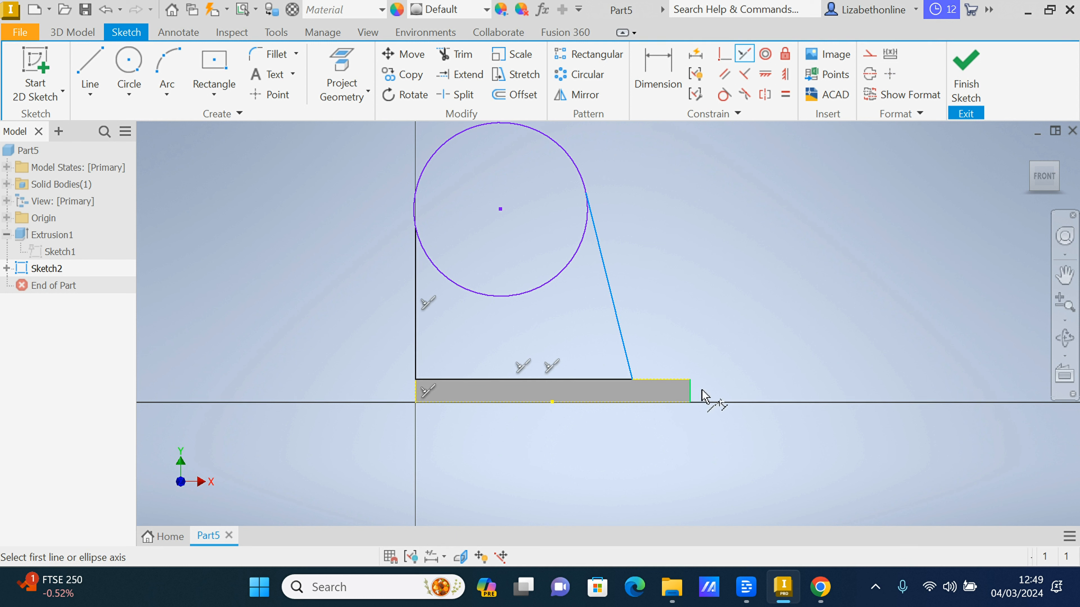
right_click(710, 356)
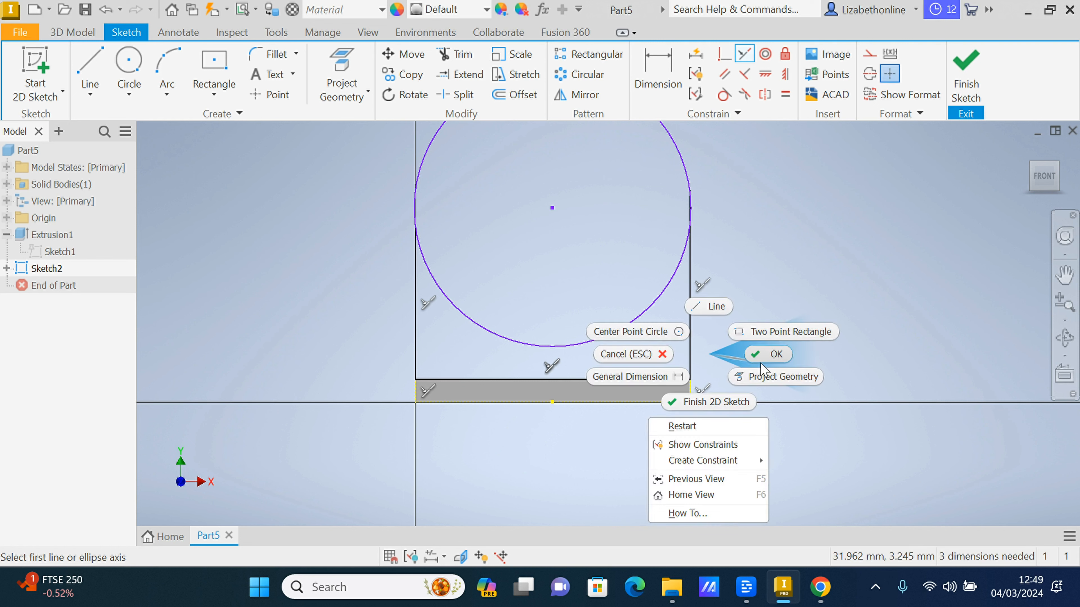
click(767, 354)
Step: Trim the lower part of the circle between the side lines and the leftover arc piece beside the right line
middle_drag(621, 403, 633, 465)
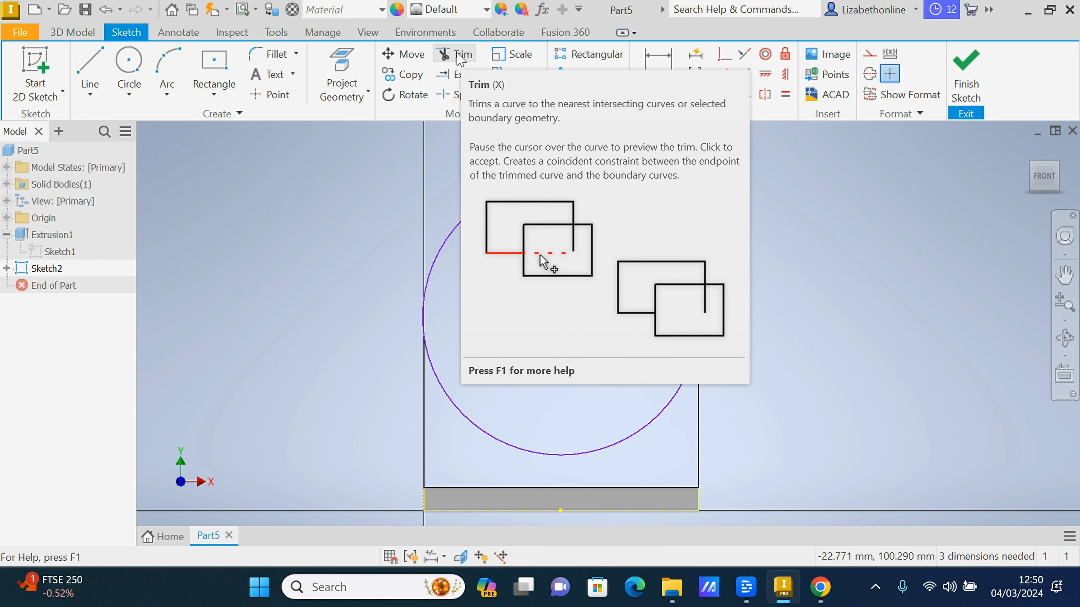
click(459, 57)
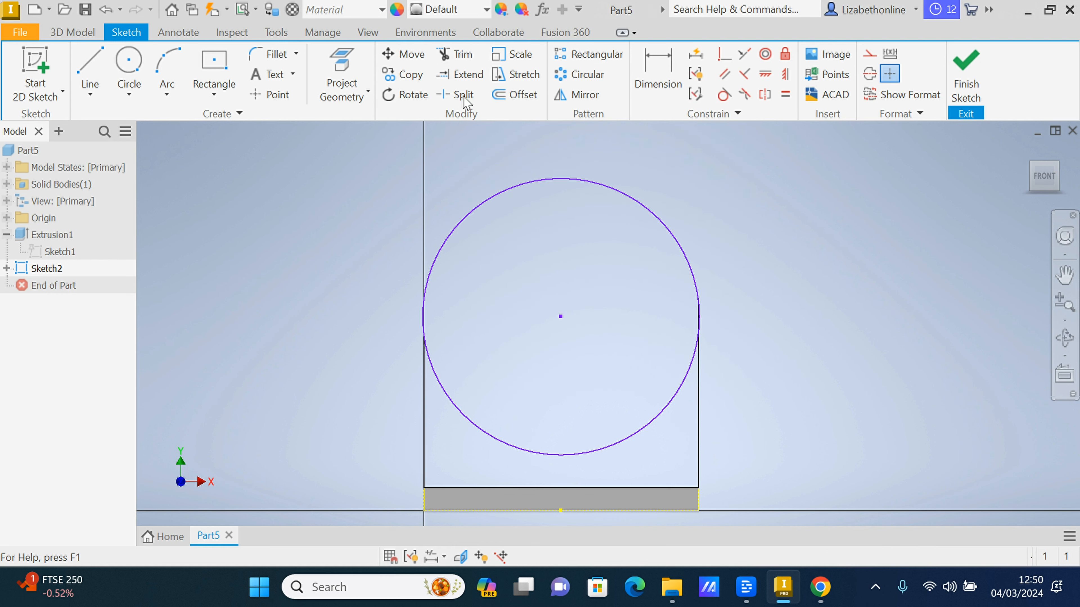
click(482, 431)
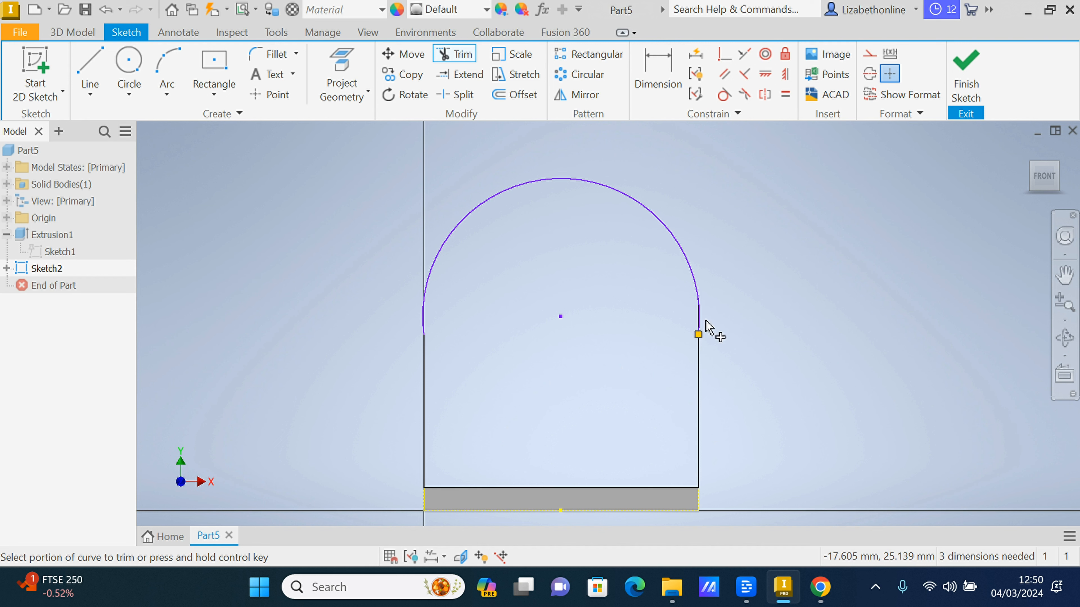
scroll(712, 317, up, 4)
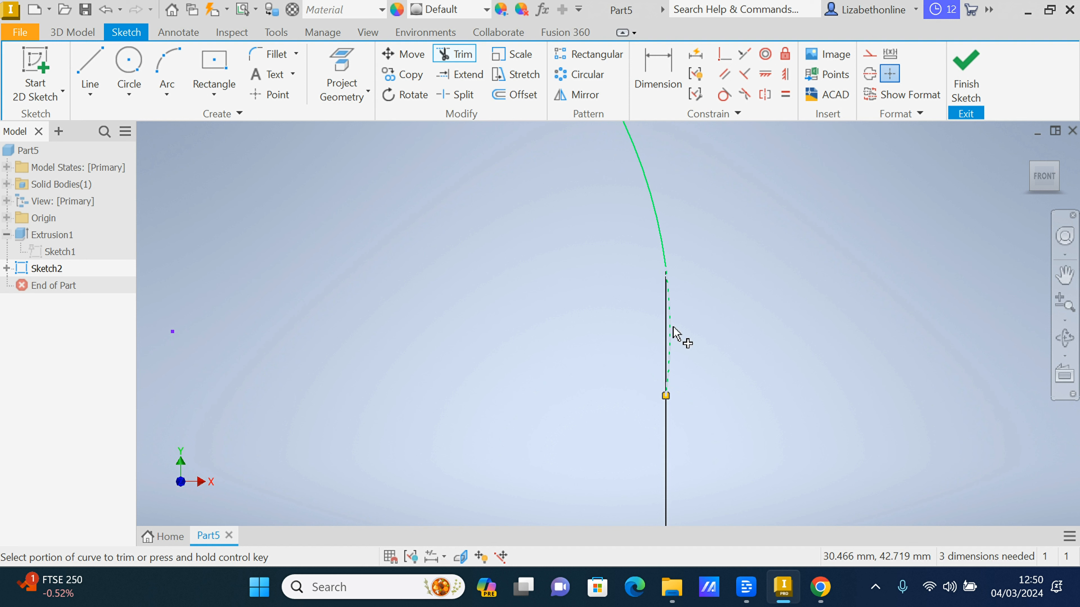
click(674, 329)
scroll(685, 324, down, 4)
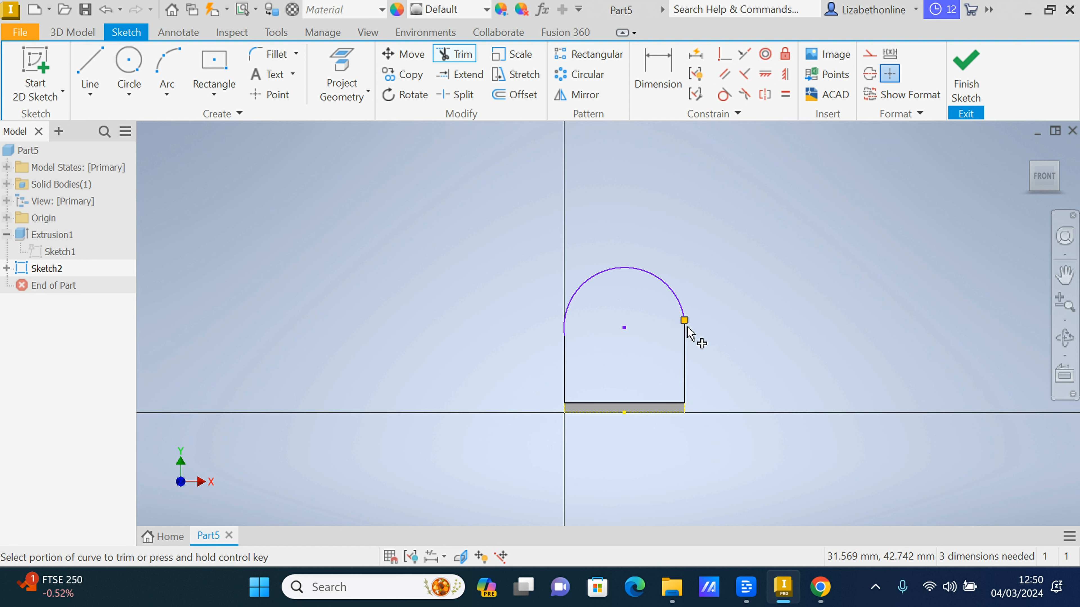
right_click(628, 336)
click(677, 338)
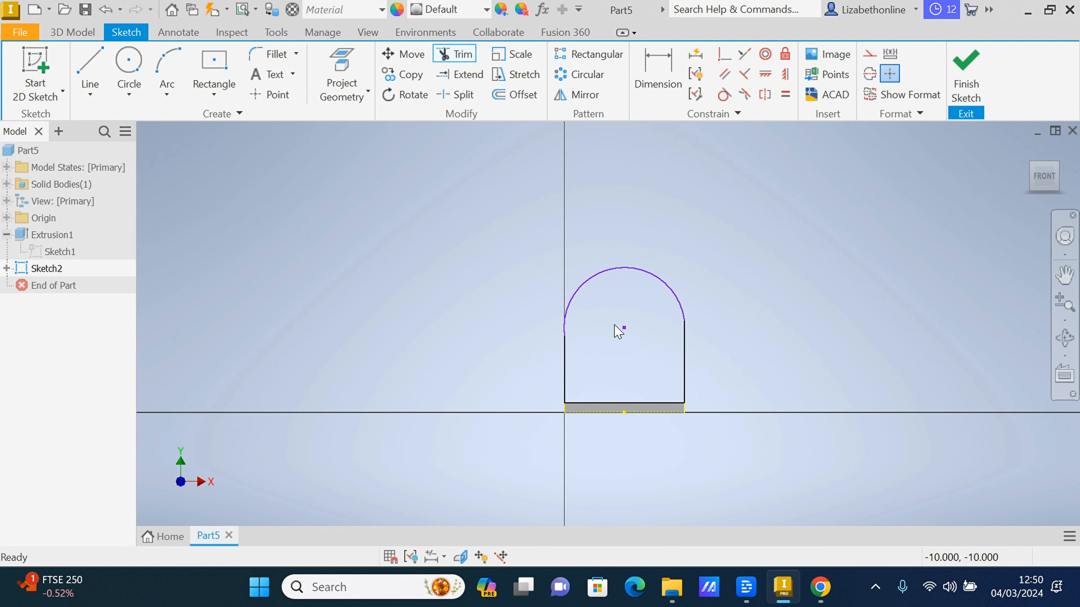
Step: Dimension the height of the arc's centre above the plate's bottom edge and set it to 45 mm
scroll(617, 332, up, 3)
middle_drag(615, 333, 597, 289)
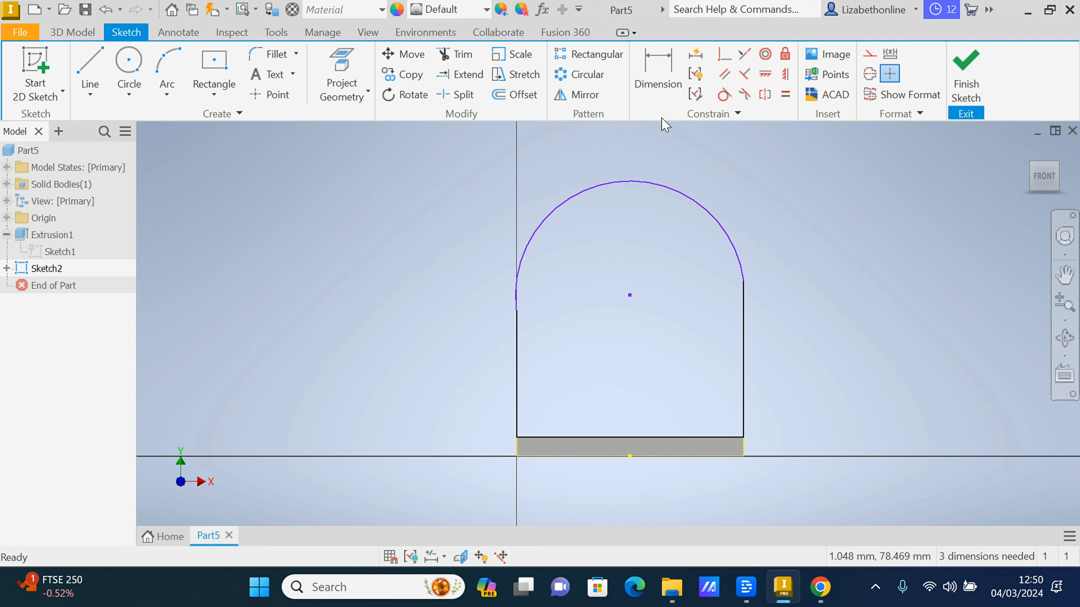
click(663, 88)
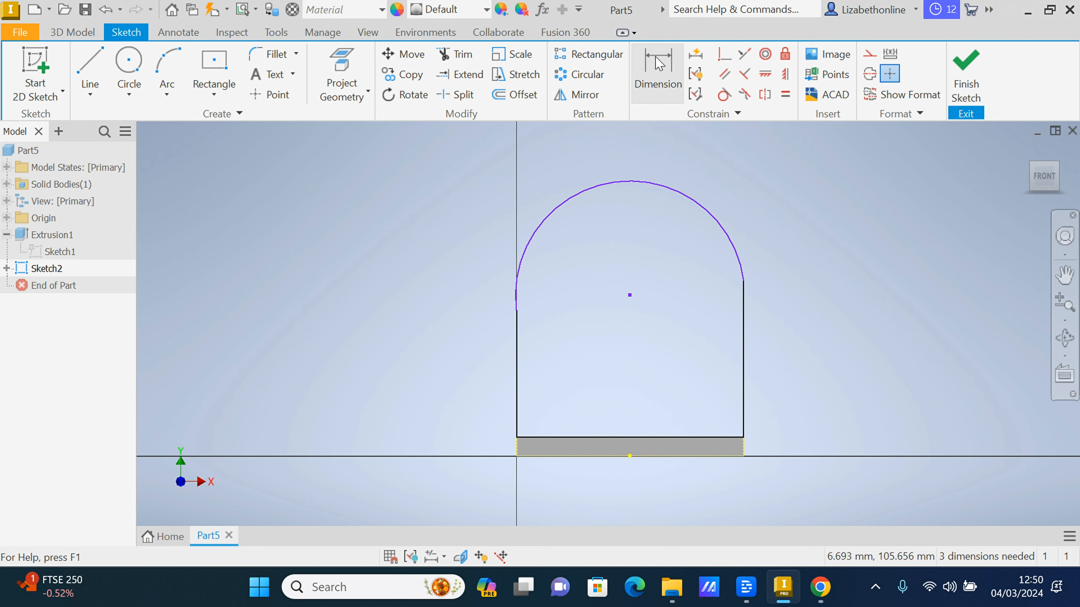
click(602, 457)
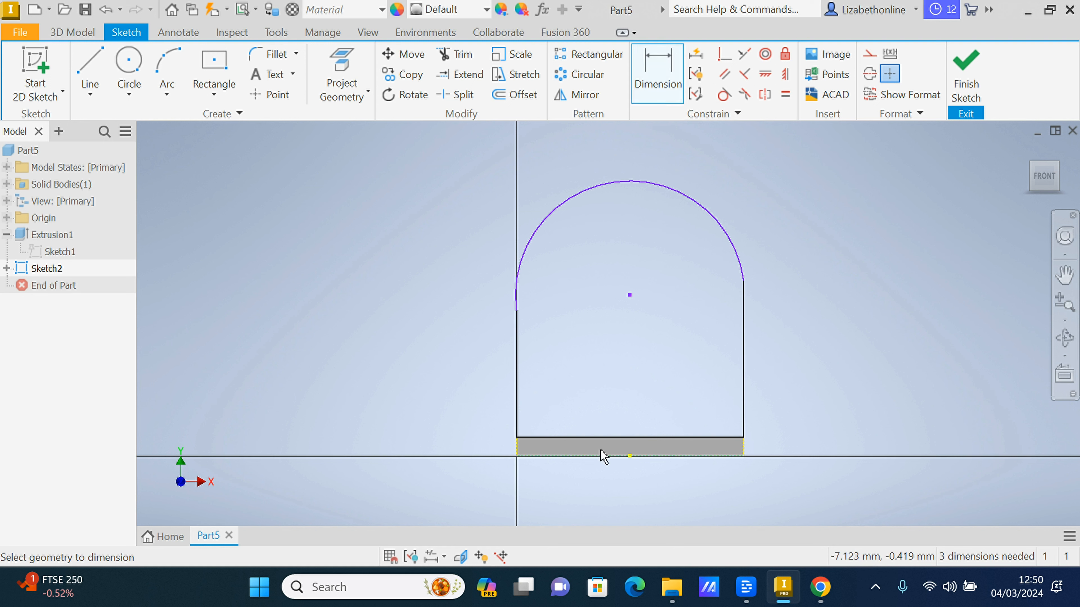
click(530, 251)
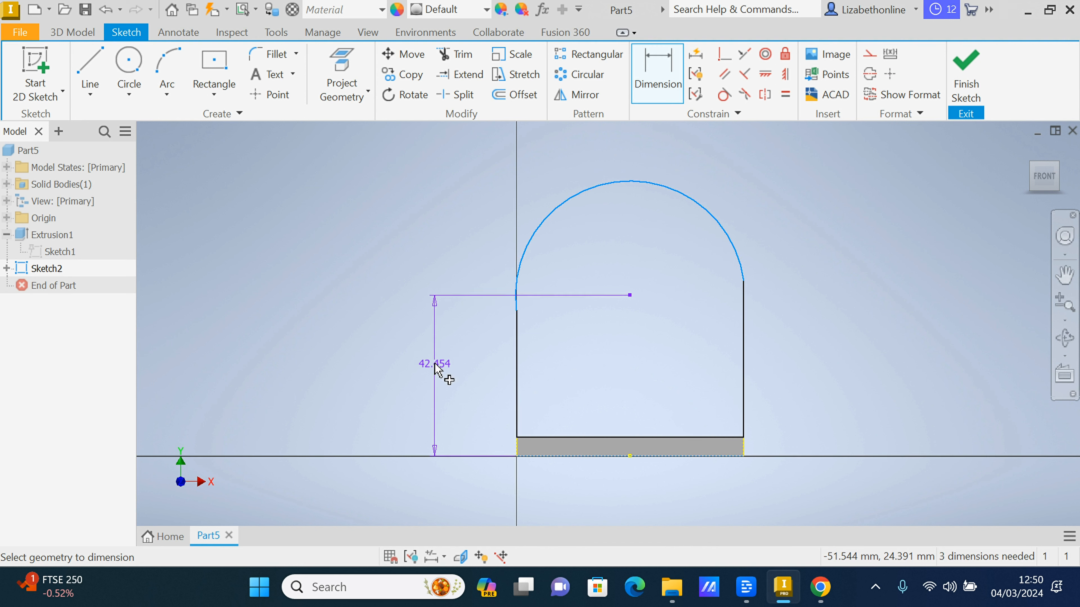
click(438, 370)
text(45)
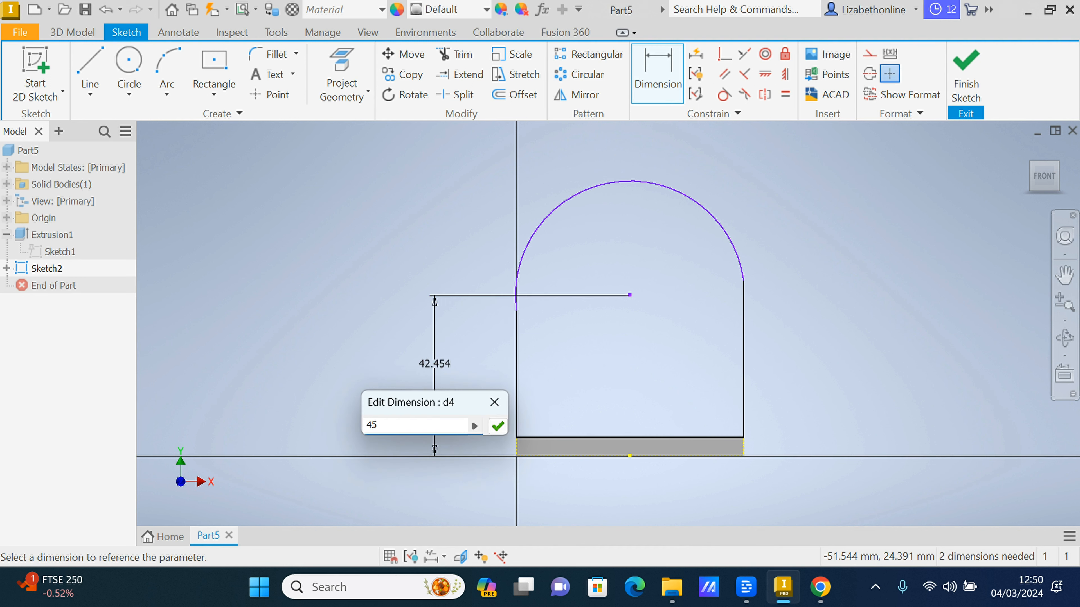
key(Return)
right_click(498, 351)
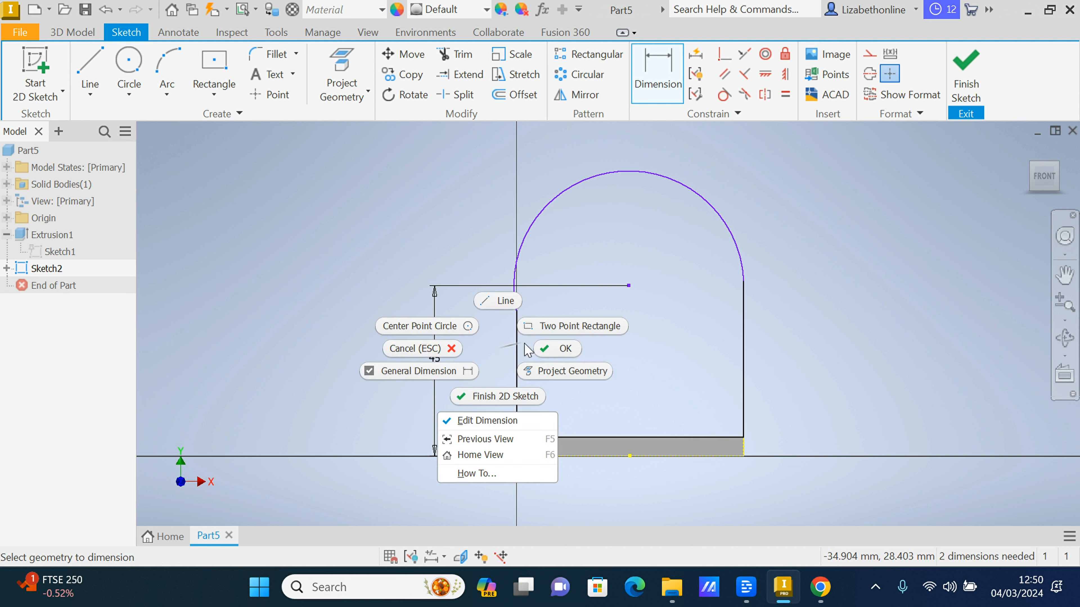
click(552, 348)
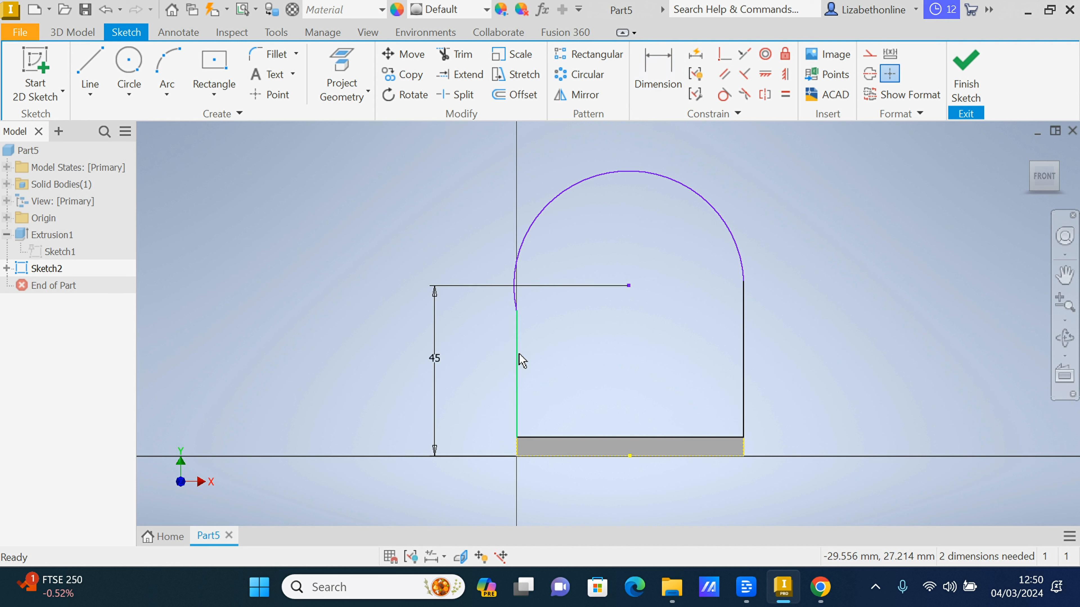
Step: Move the arc and its centre point freely to test how the under-constrained profile can still shift
click(550, 205)
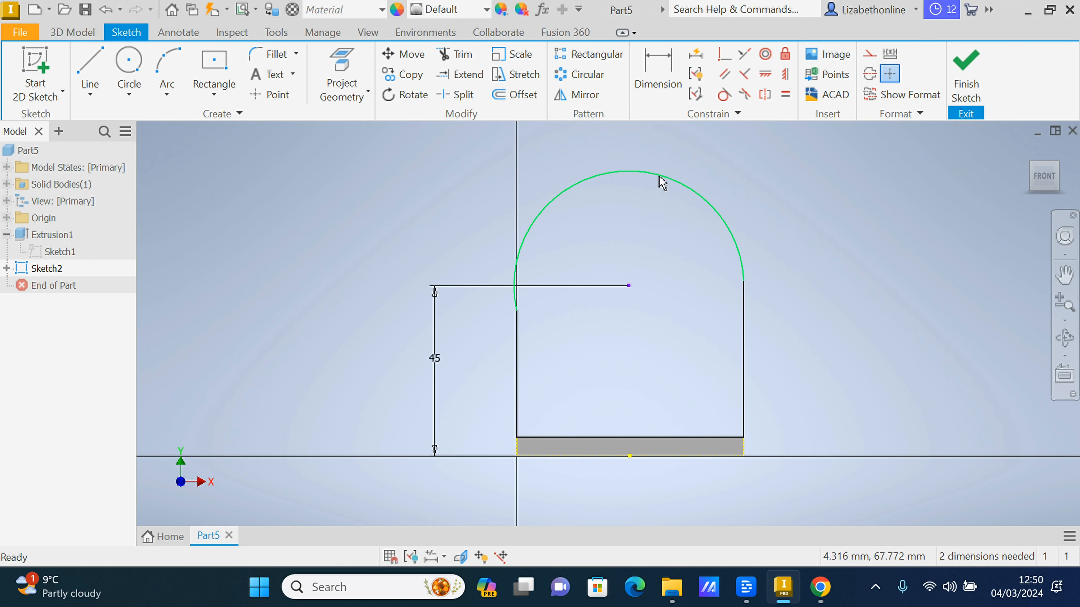
drag(561, 199, 541, 212)
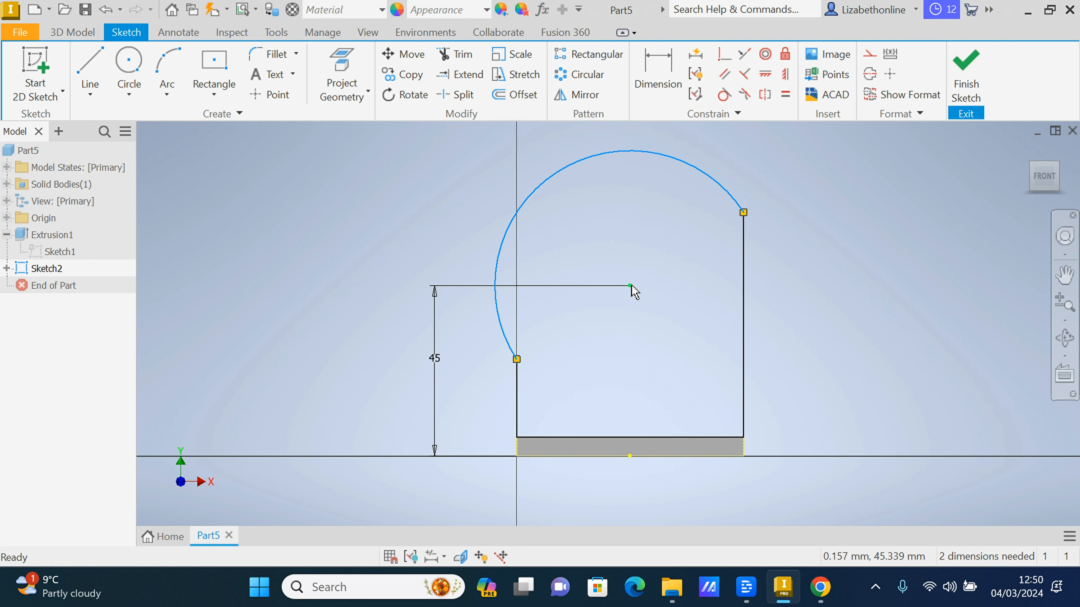
mouse_move(629, 286)
mouse_down()
mouse_move(665, 300)
mouse_move(622, 286)
mouse_move(633, 330)
mouse_up()
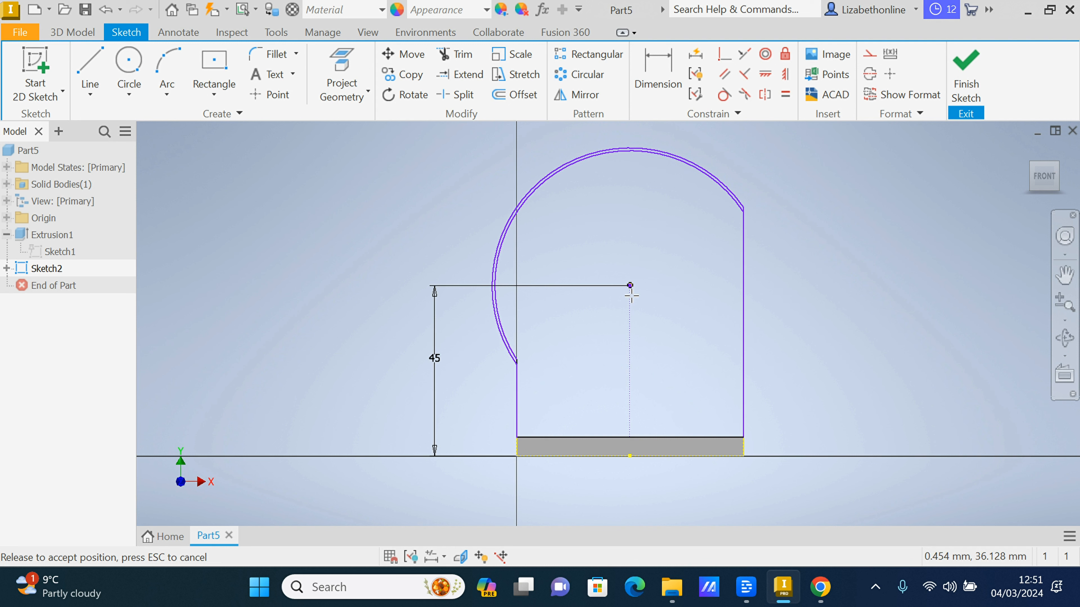
drag(631, 294, 644, 287)
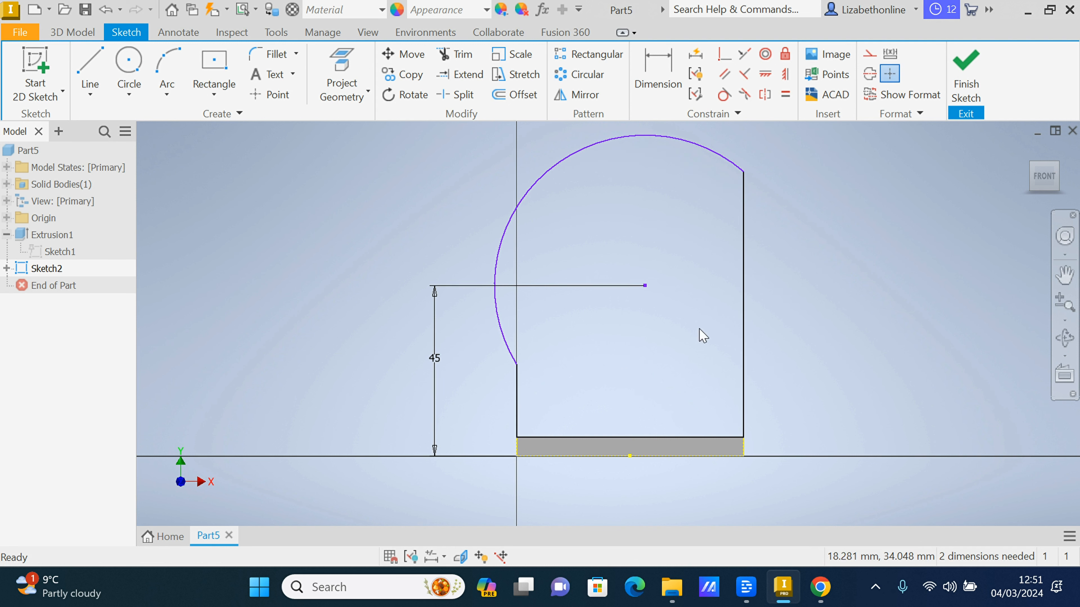
Step: Make the arc tangent to both vertical side lines of the profile
click(726, 98)
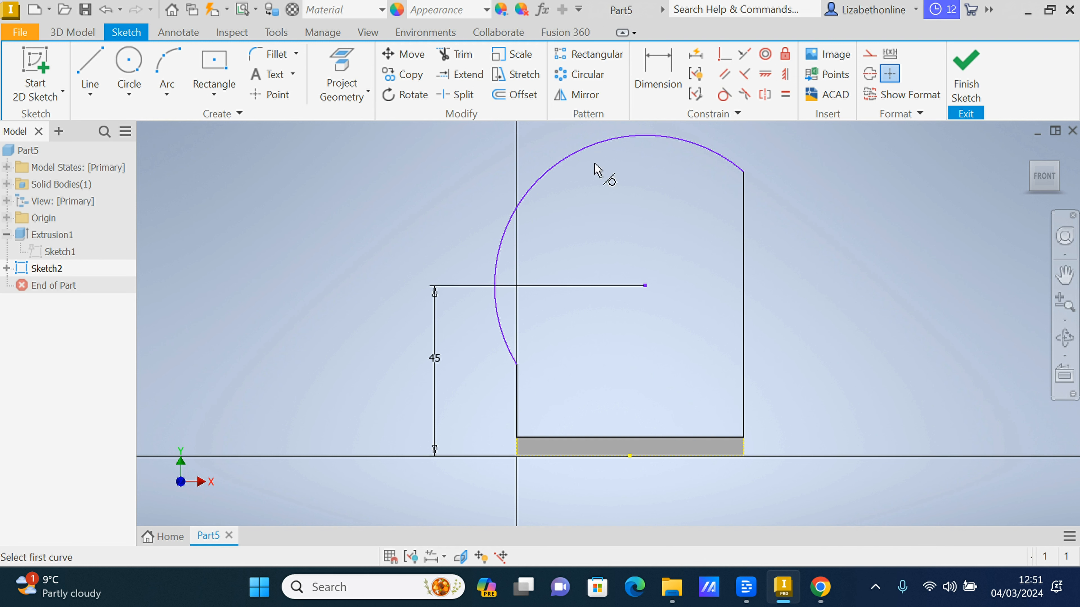
click(560, 162)
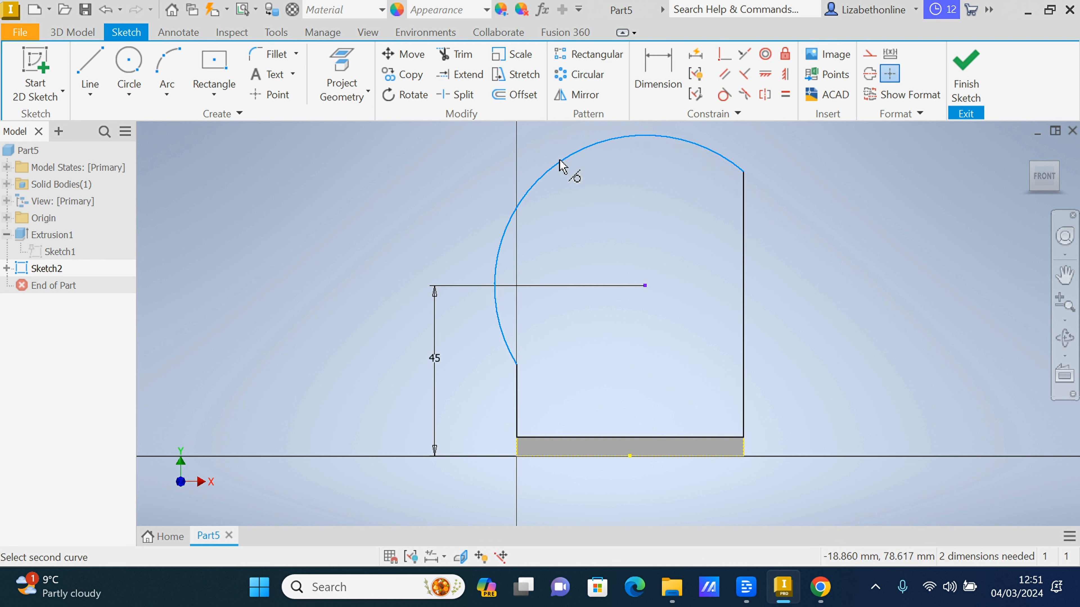
click(517, 394)
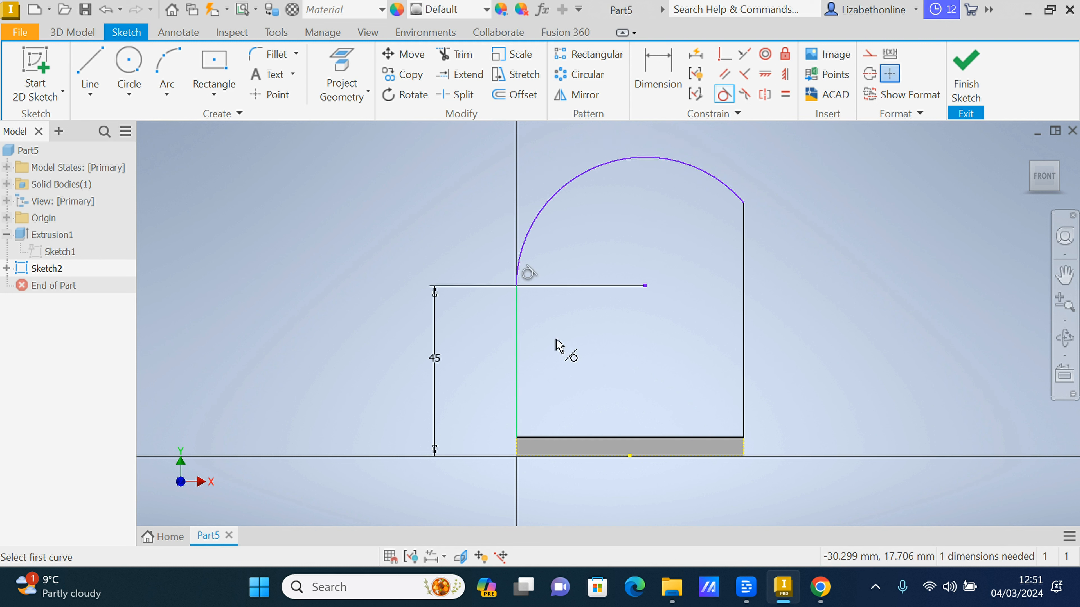
click(744, 243)
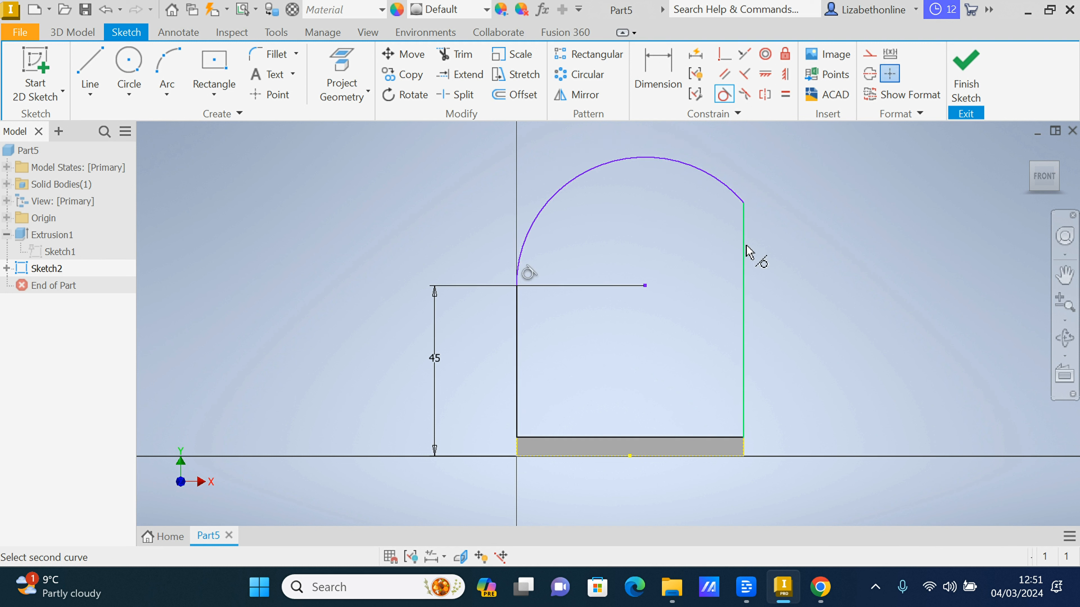
click(724, 188)
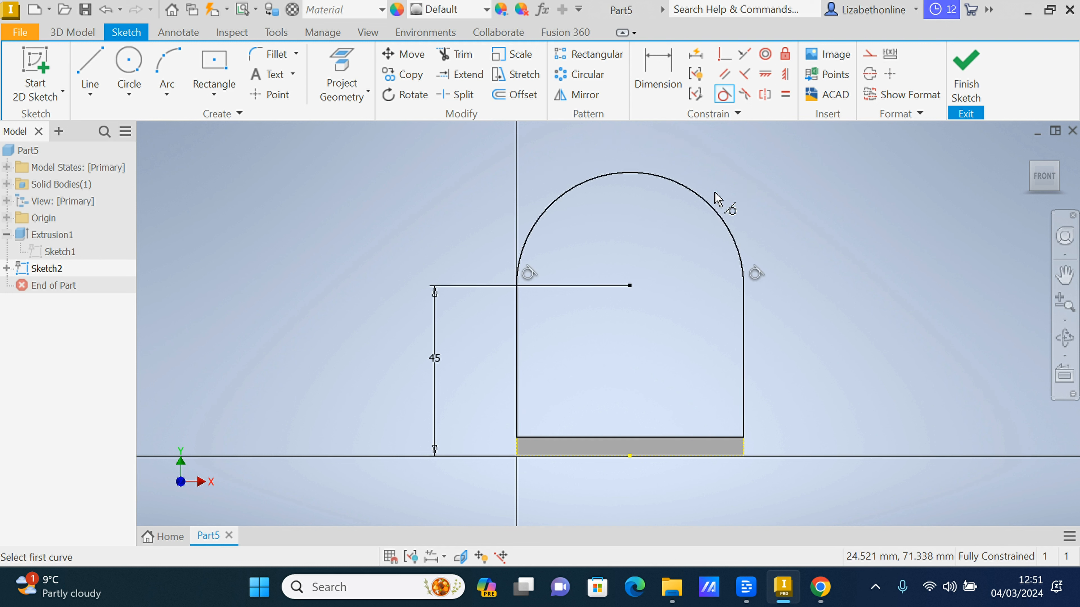
right_click(650, 227)
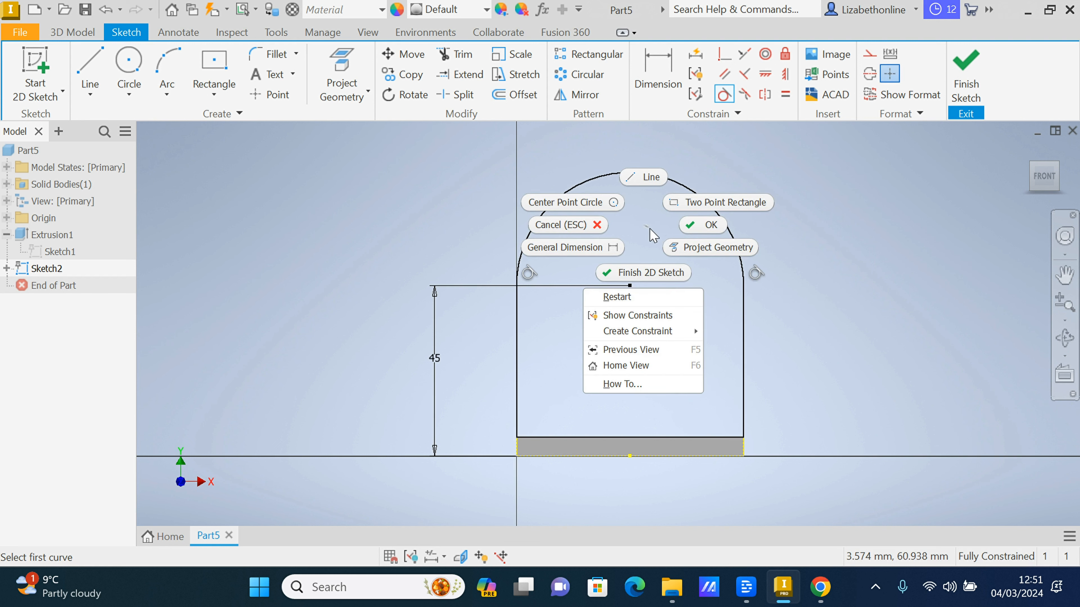
click(699, 230)
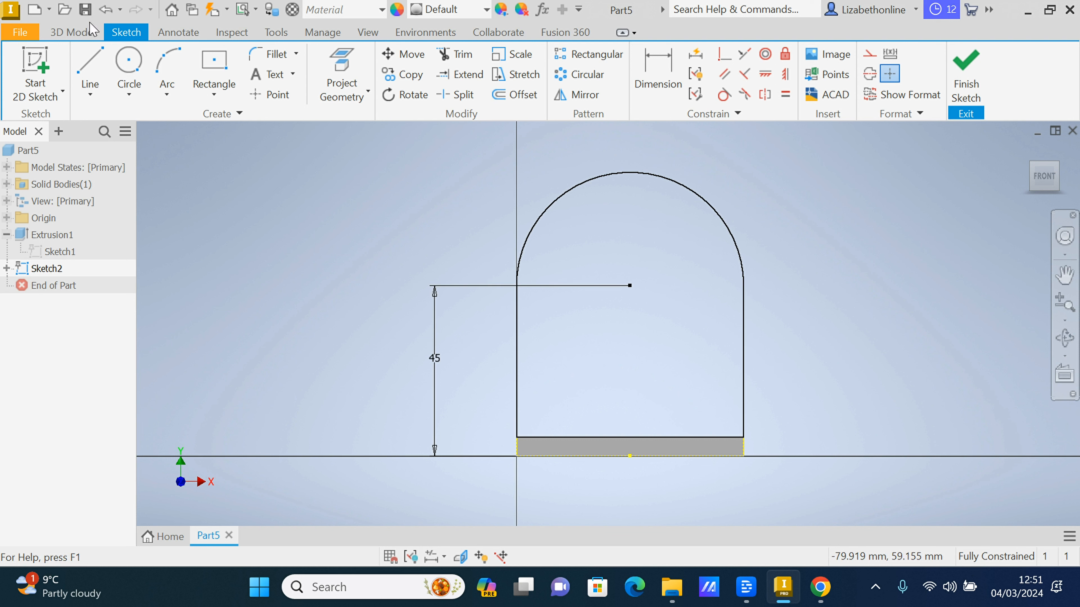
Step: Extrude the round-topped profile 5 mm in the flipped direction, over the base plate, joined to the existing body
click(87, 34)
click(94, 64)
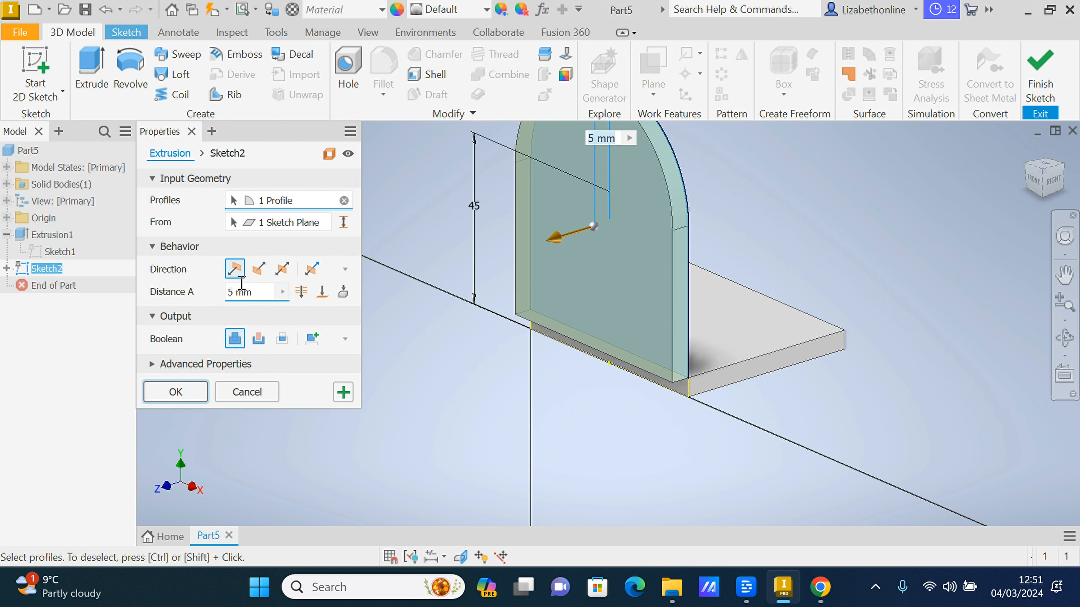
click(259, 269)
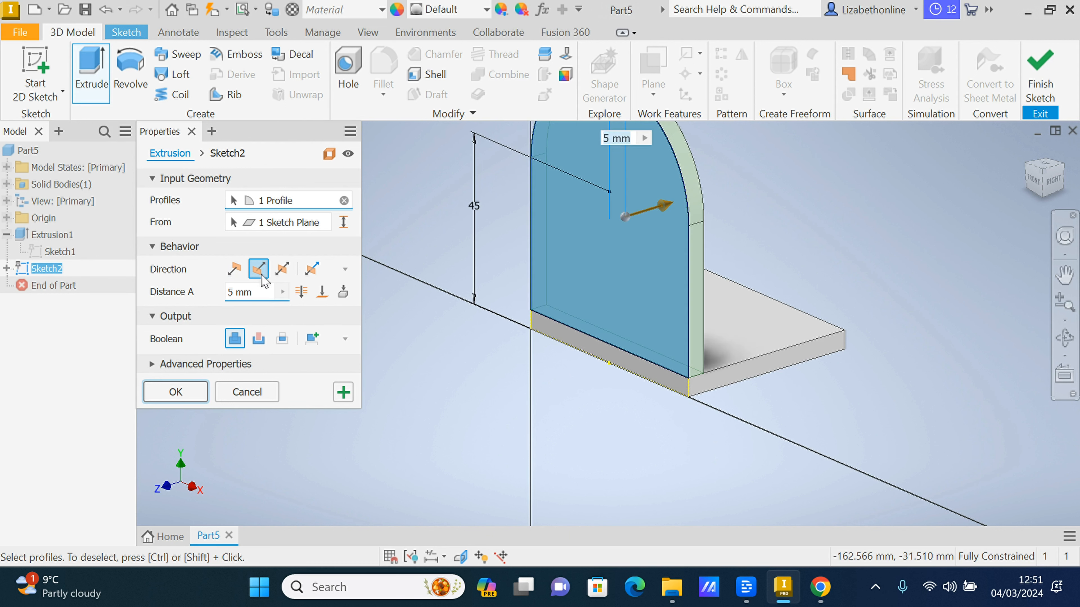
click(174, 390)
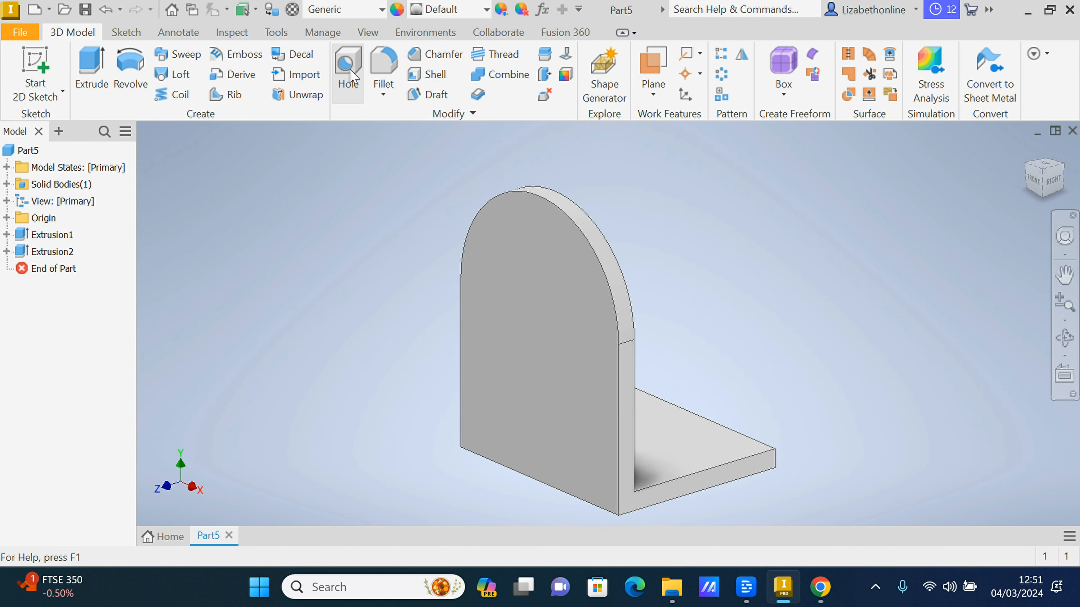
Step: Create a simple 20 mm through-all hole in the upright's front face, concentric with its rounded top edge
key(h)
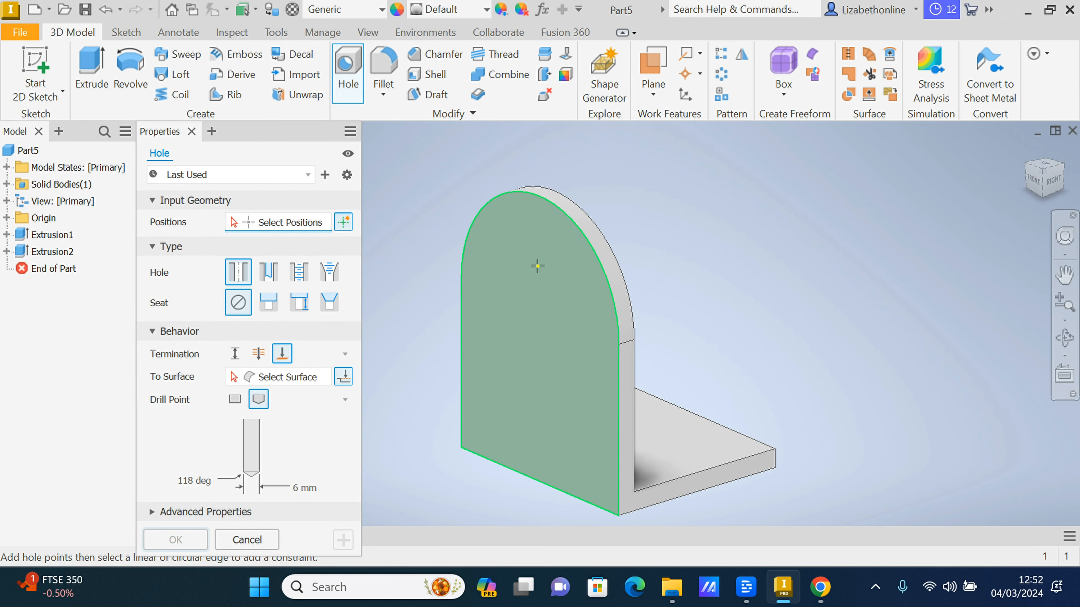
click(537, 266)
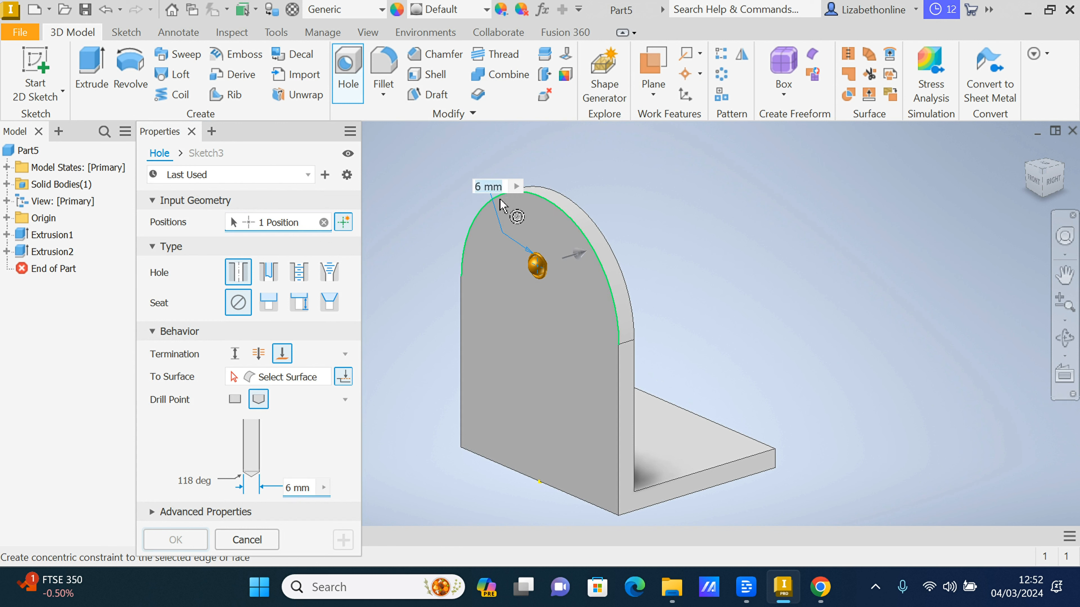
click(496, 200)
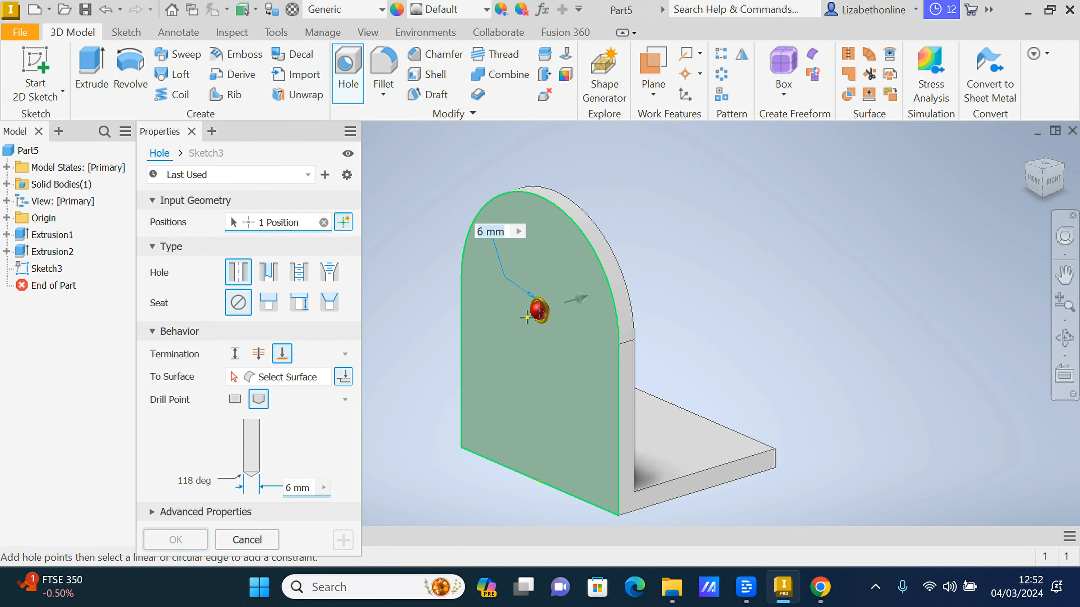
click(294, 488)
text(20mm)
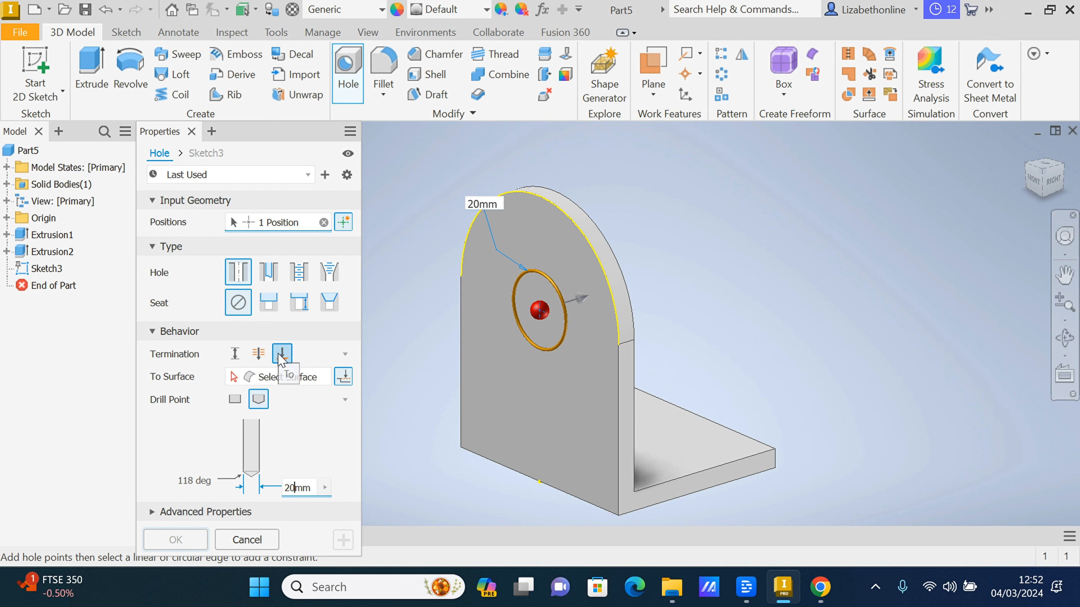
click(258, 354)
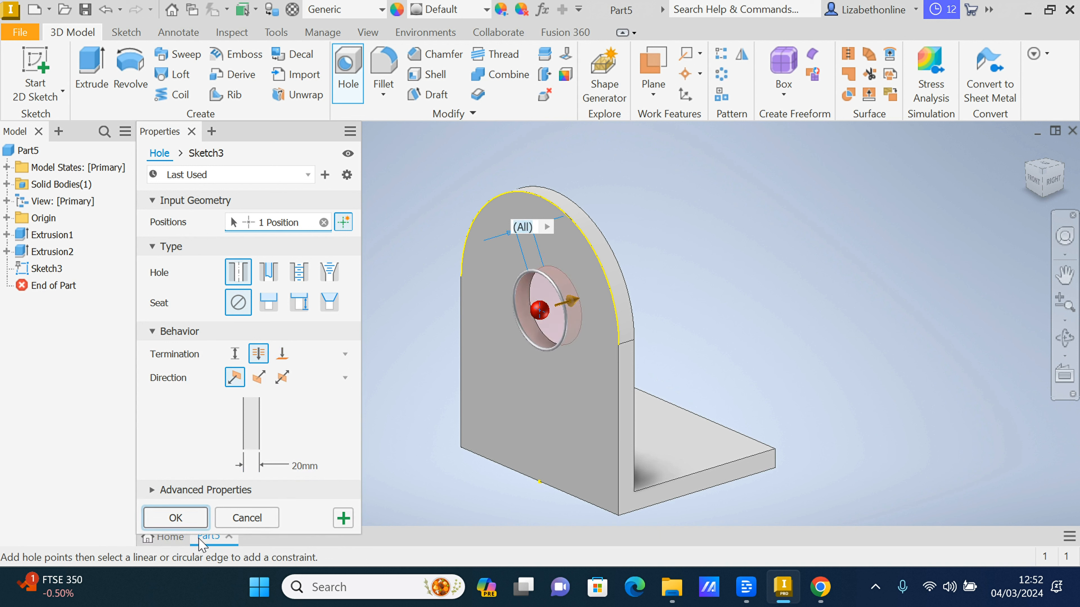
click(199, 520)
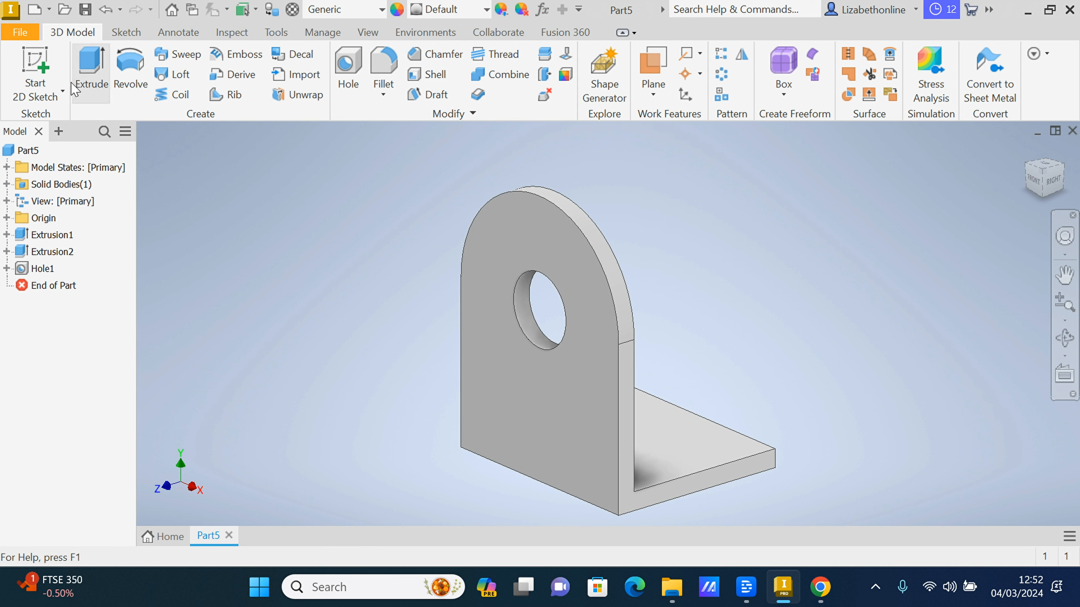
Step: Start a sketch on the base plate's top face and place two points, one on either side of the centreline toward the free edge
click(43, 66)
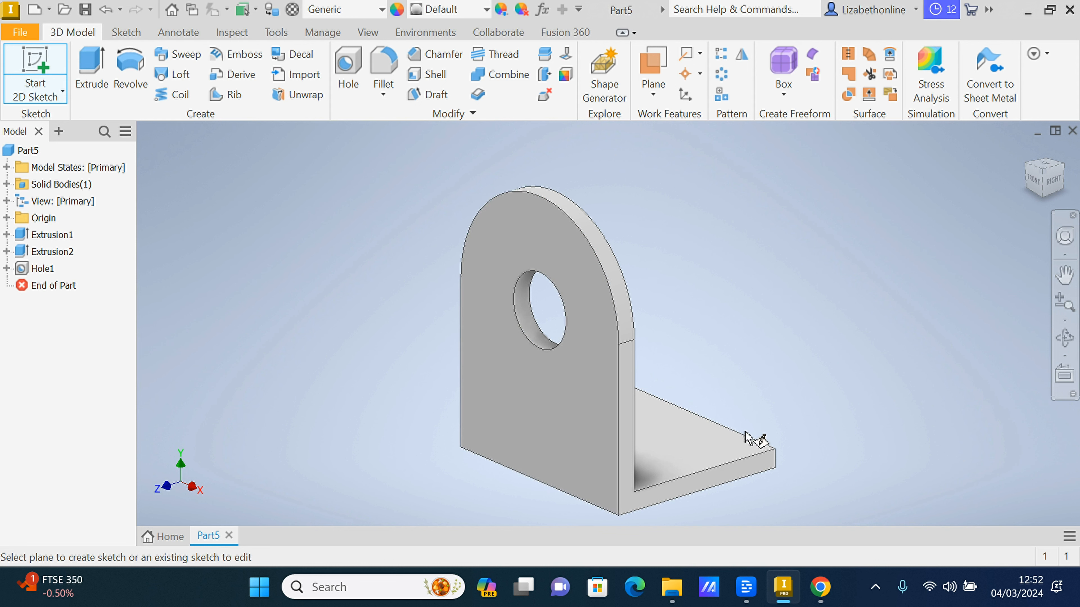
click(707, 452)
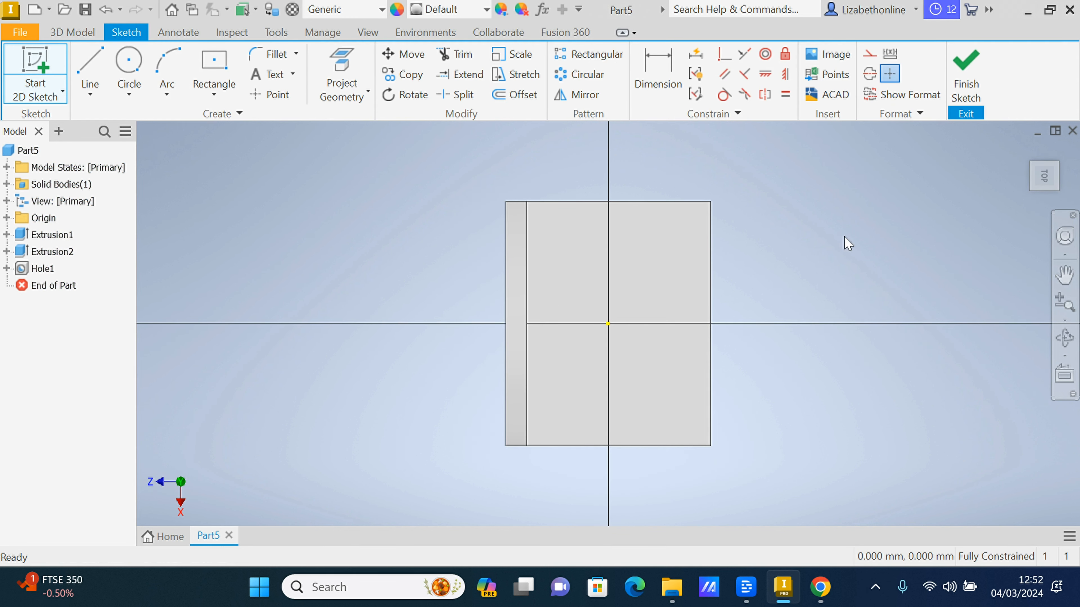
click(272, 95)
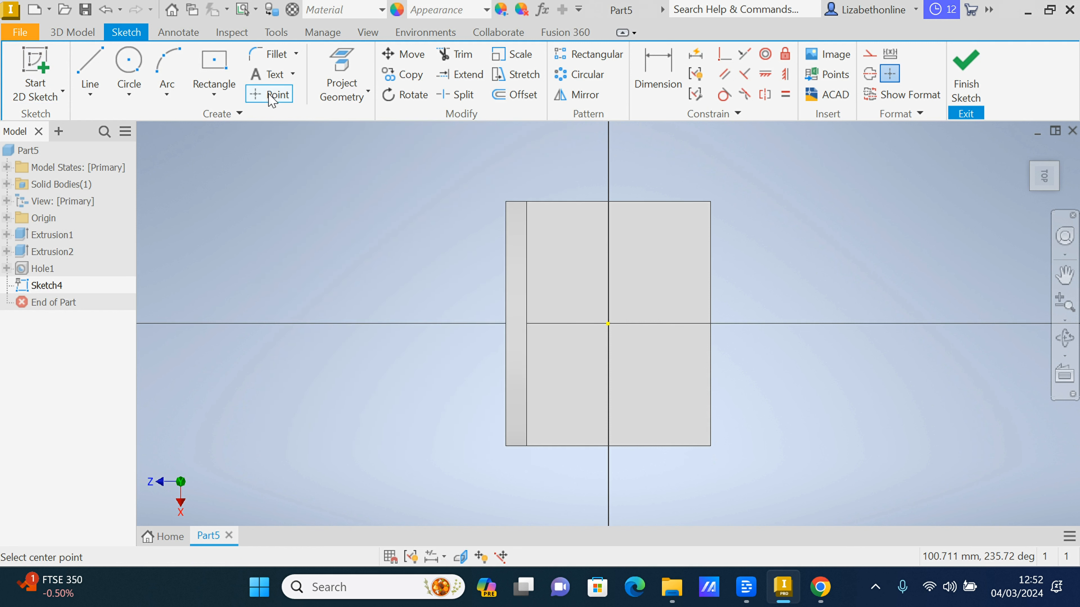
click(655, 239)
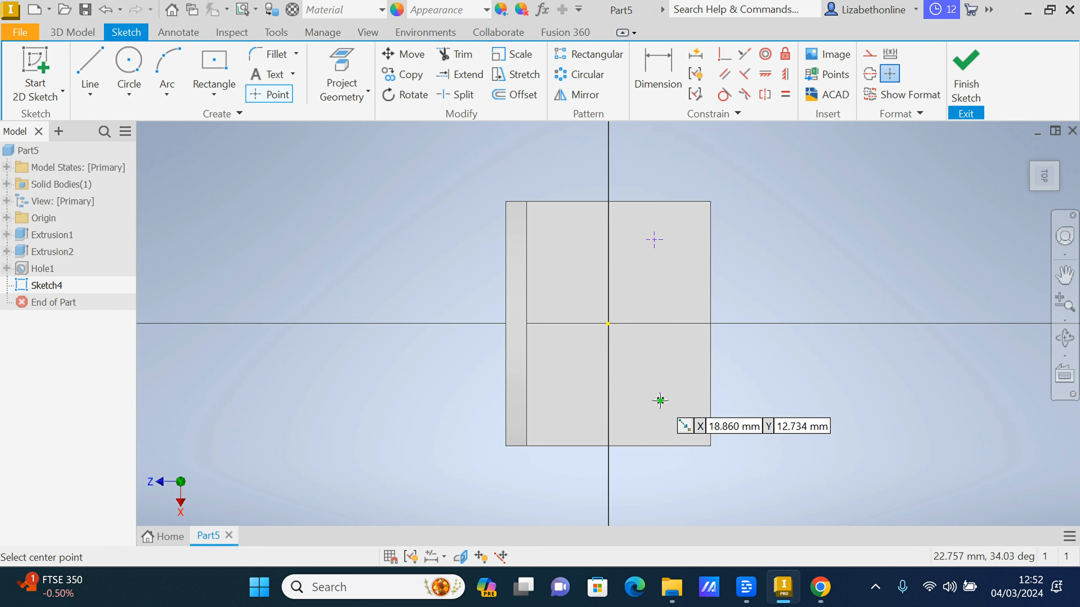
right_click(660, 401)
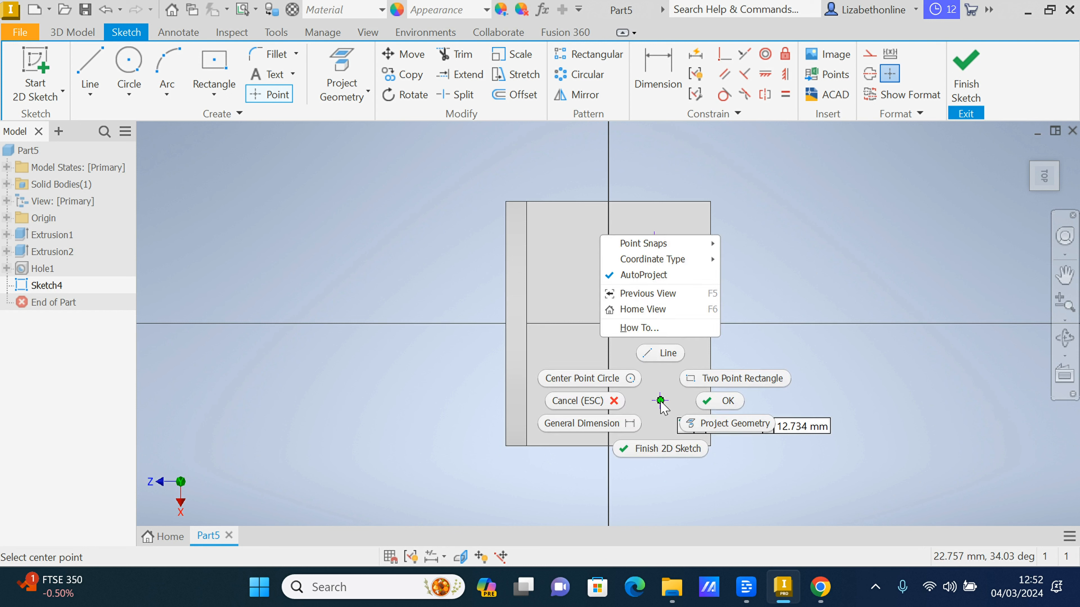
click(718, 401)
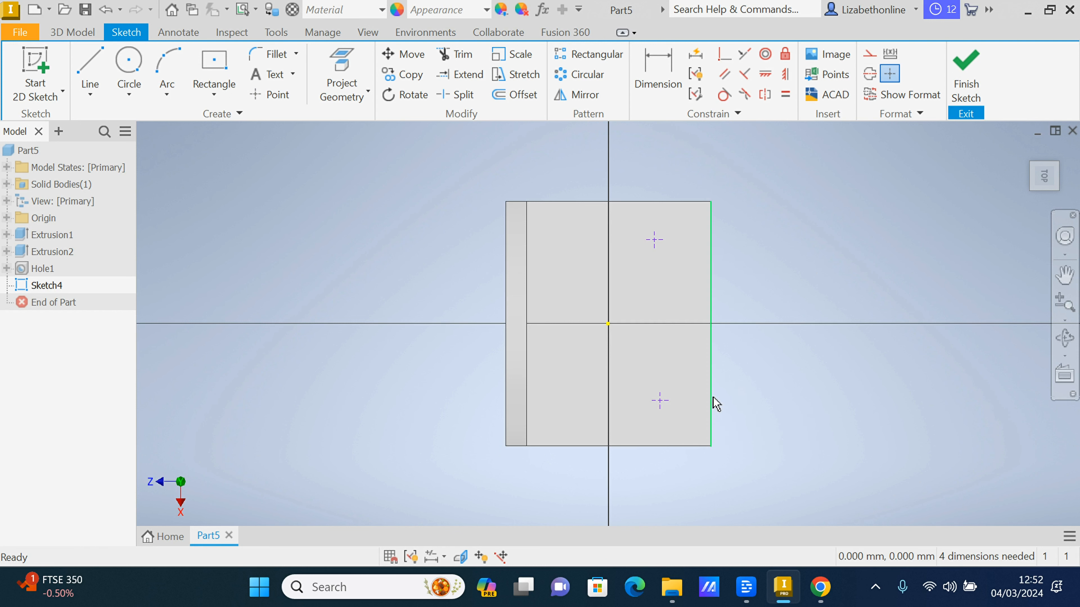
Step: Draw a horizontal line from the origin past the base plate's free edge and convert it to a centerline
click(88, 66)
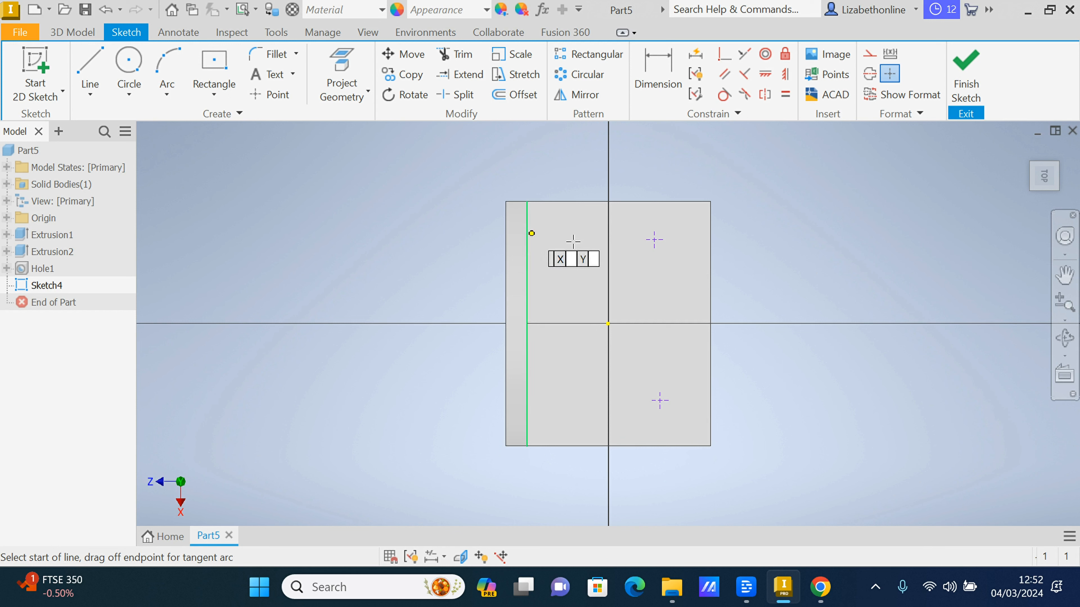
click(608, 324)
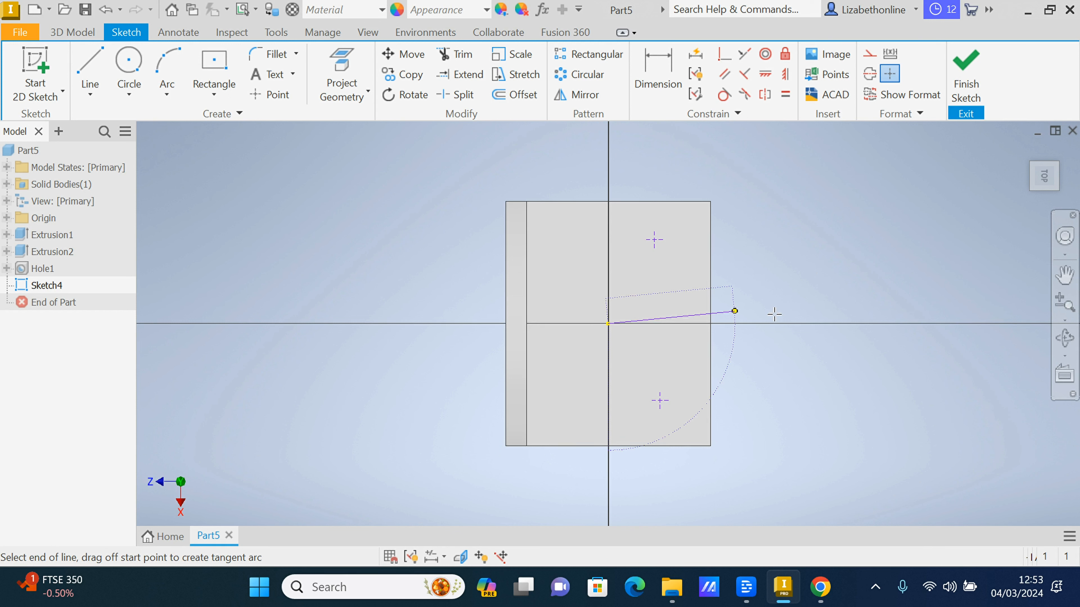
click(799, 324)
right_click(834, 335)
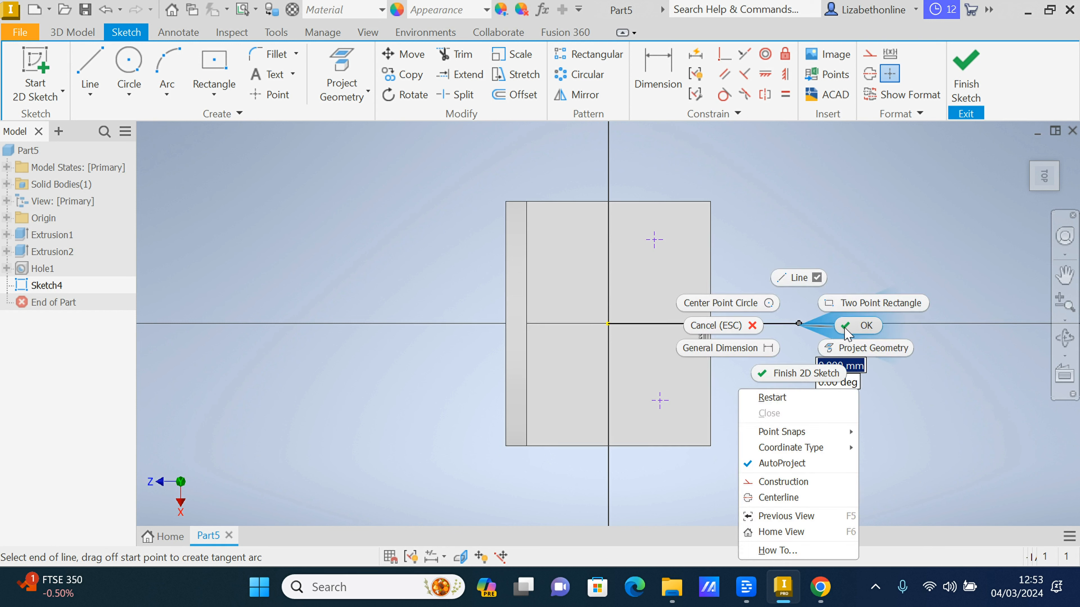
click(850, 334)
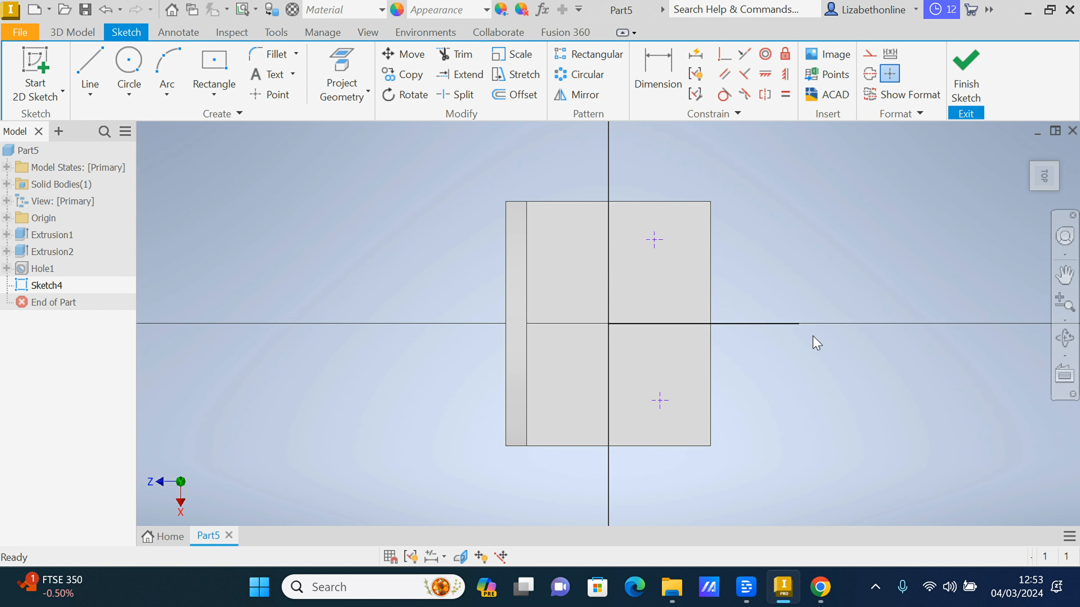
click(776, 335)
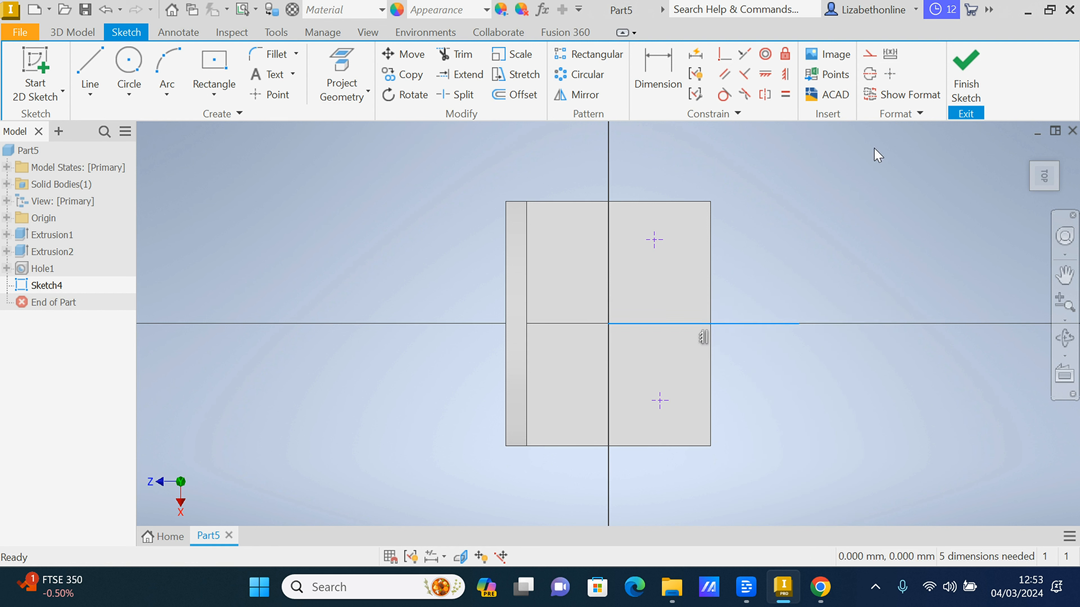
click(867, 76)
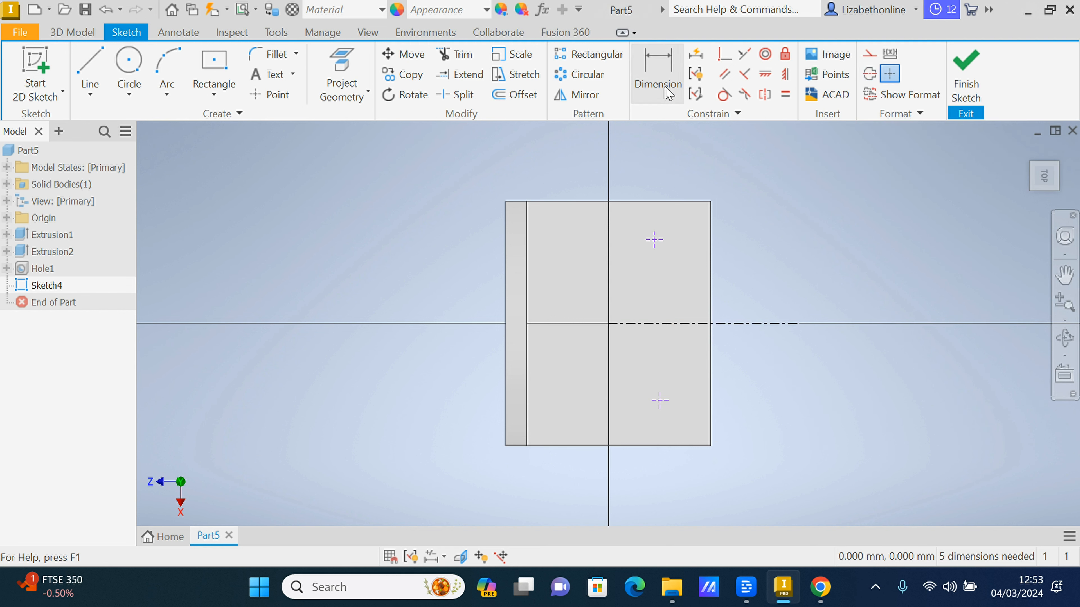
Step: Dimension the upper hole point 15 mm from the base plate's free edge
click(654, 57)
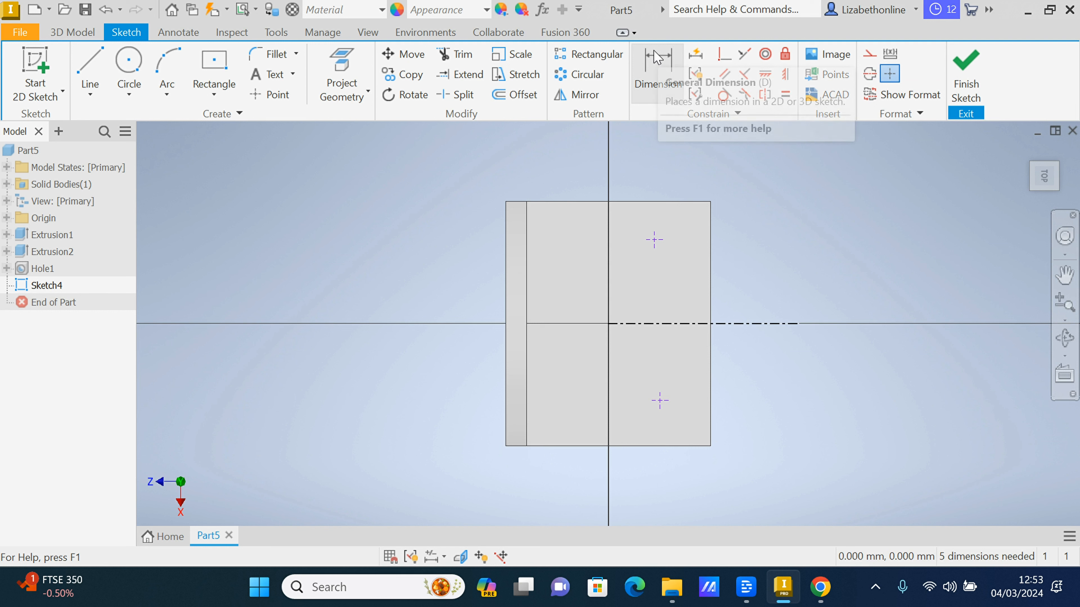
click(654, 241)
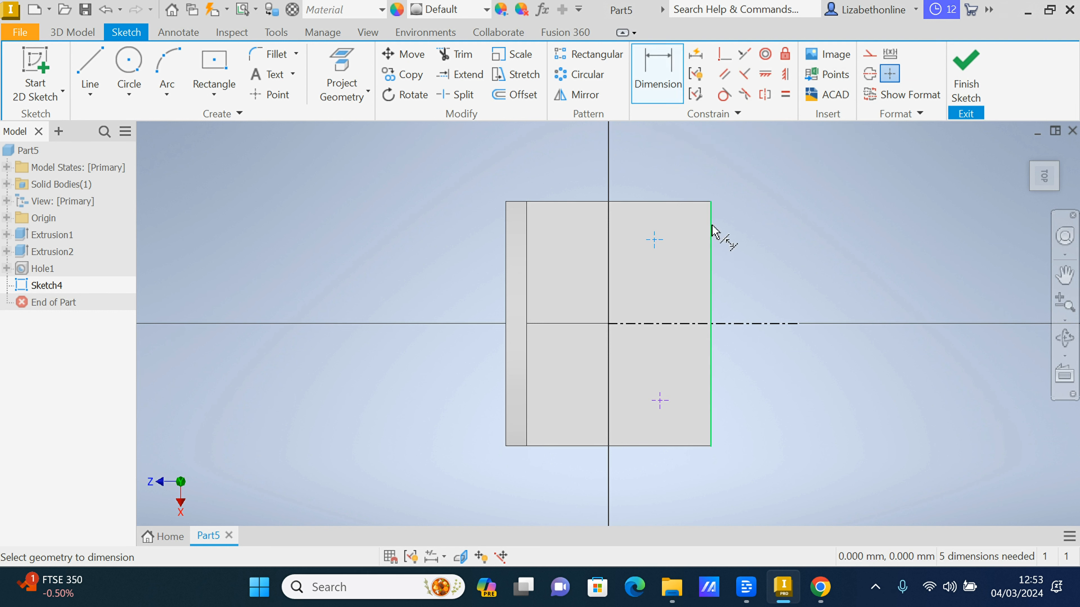
click(709, 224)
click(686, 167)
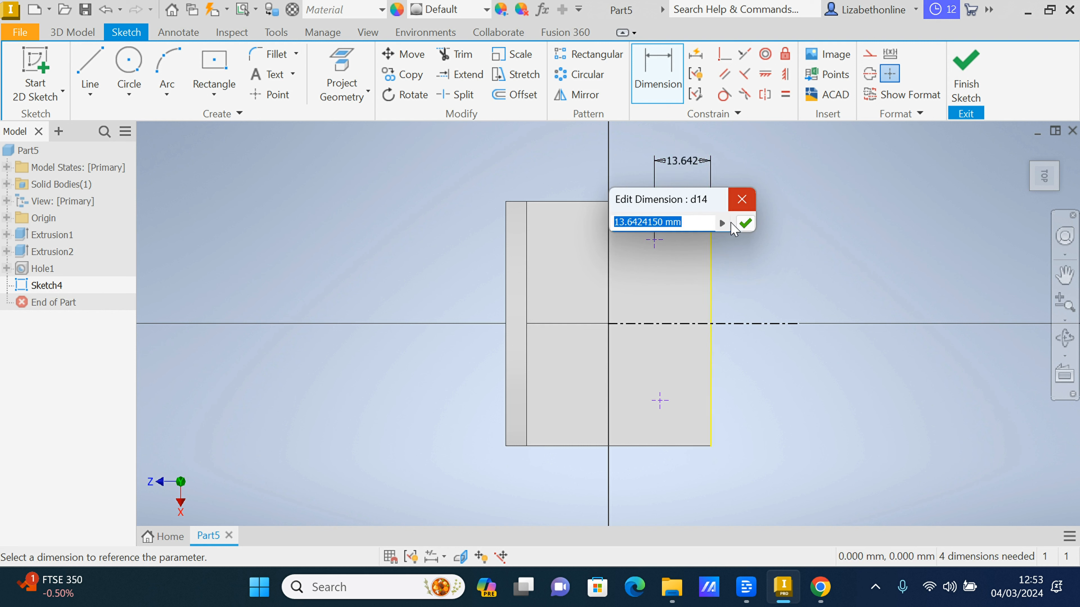
text(15)
key(Return)
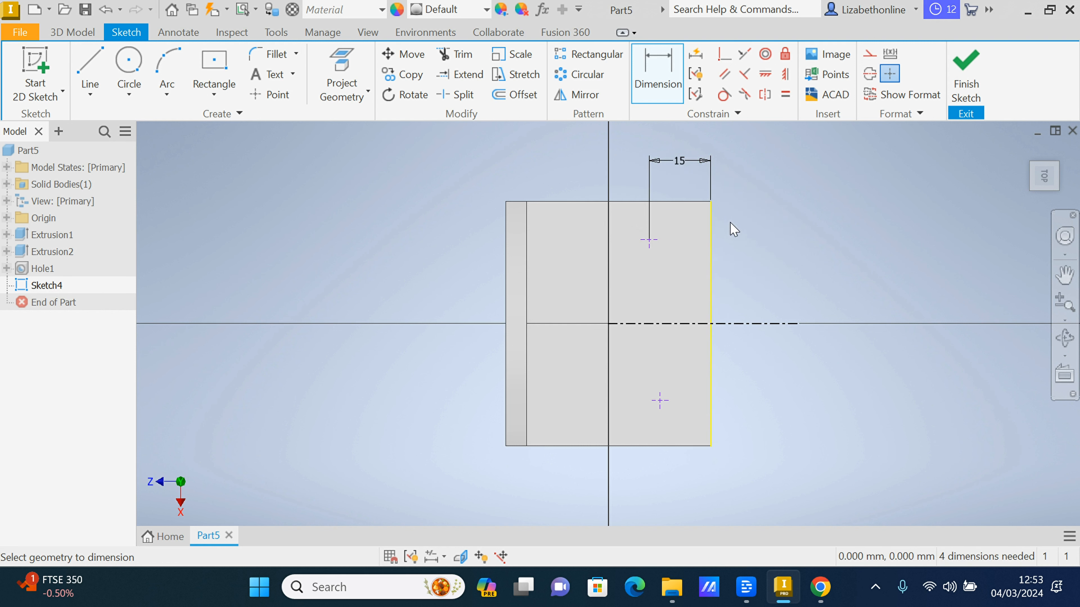
Step: Dimension the distance between the two hole points as 30 mm, measured parallel to the free edge
click(658, 67)
click(653, 244)
click(659, 400)
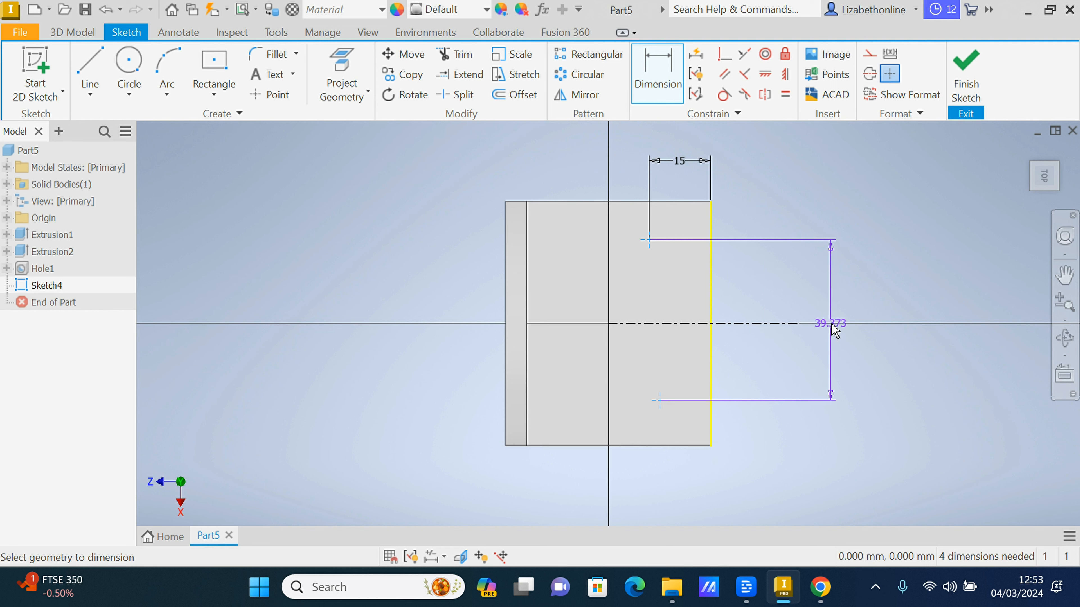
click(834, 330)
text(30)
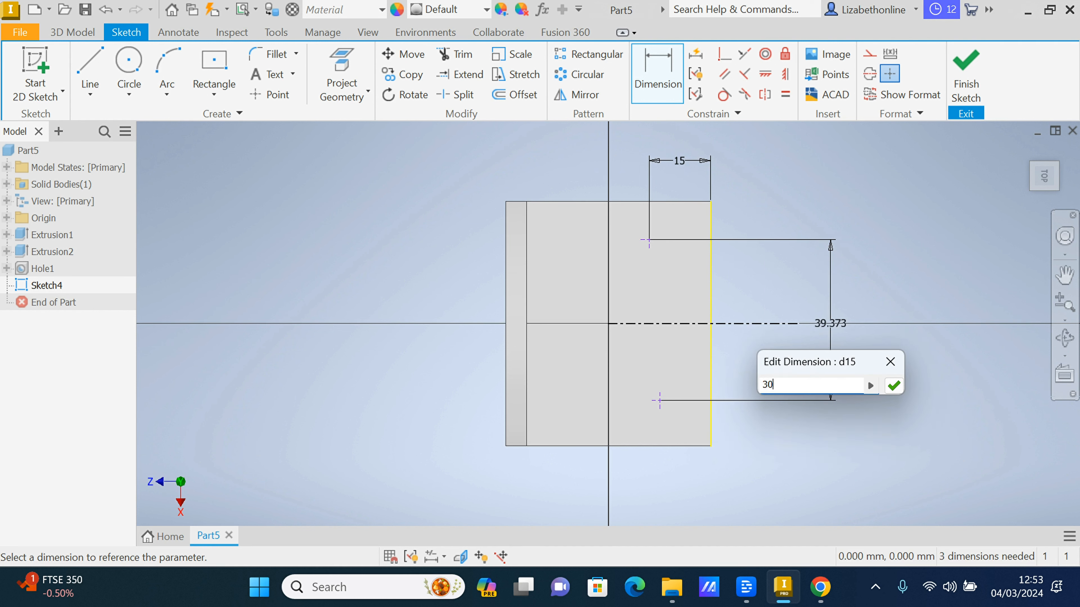
key(Return)
right_click(742, 307)
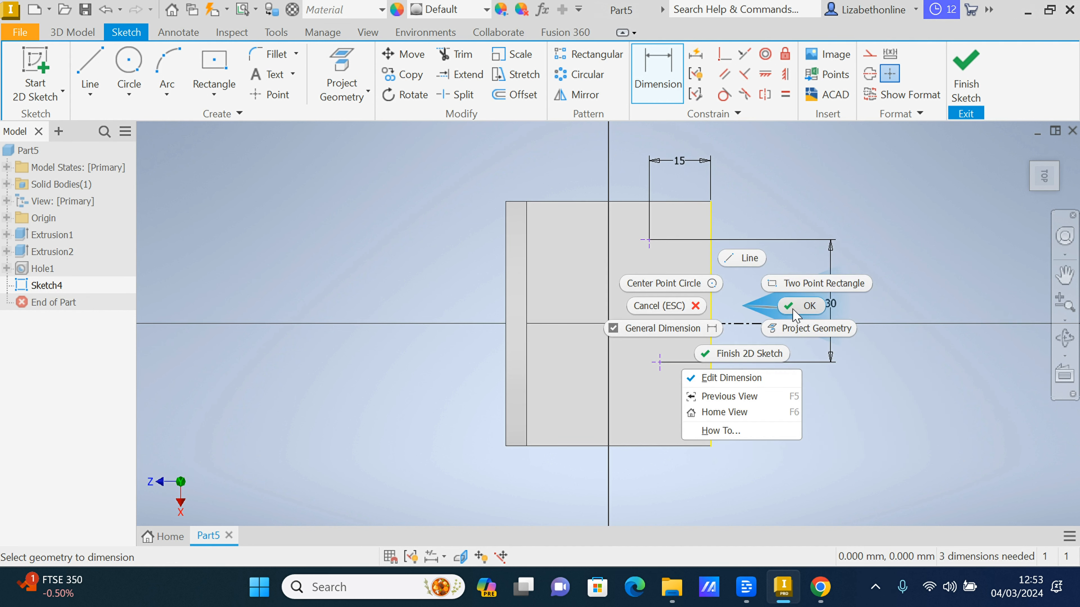
click(793, 309)
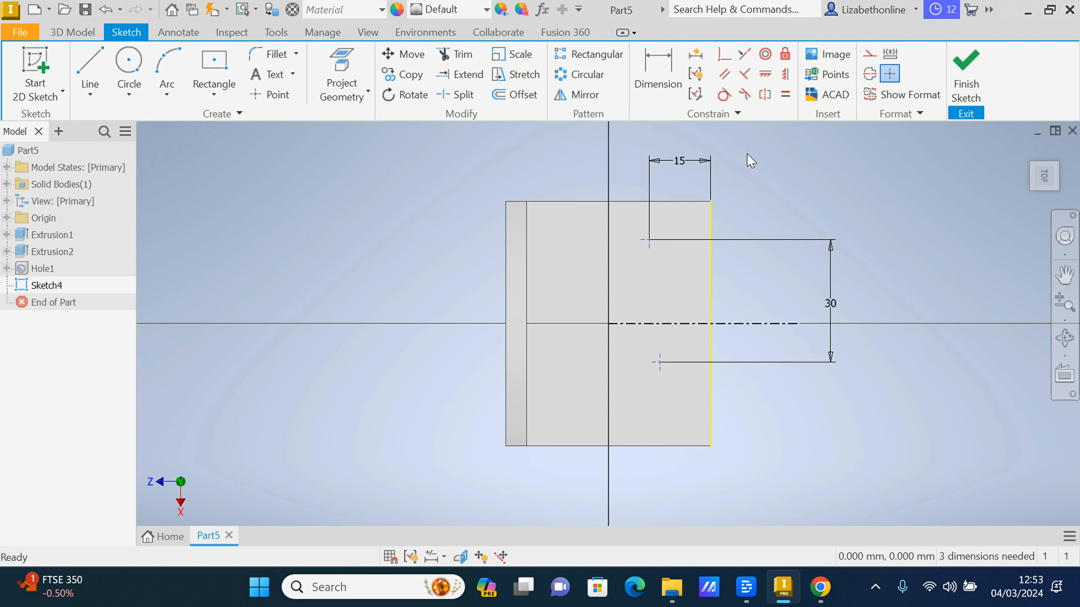
Step: Make the two hole points symmetric about the horizontal centerline
click(765, 98)
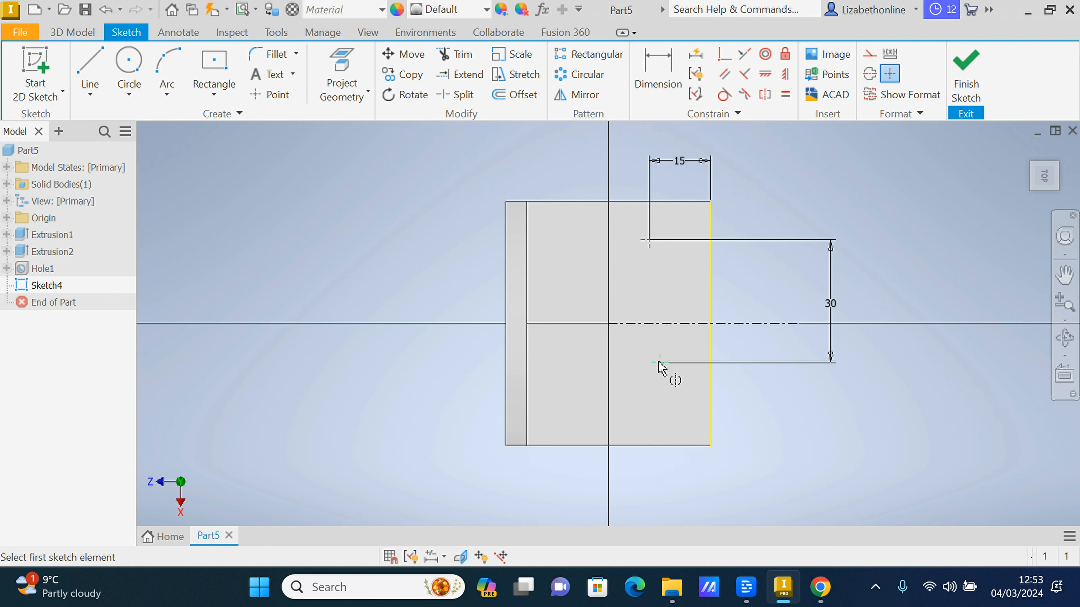
click(660, 363)
click(650, 240)
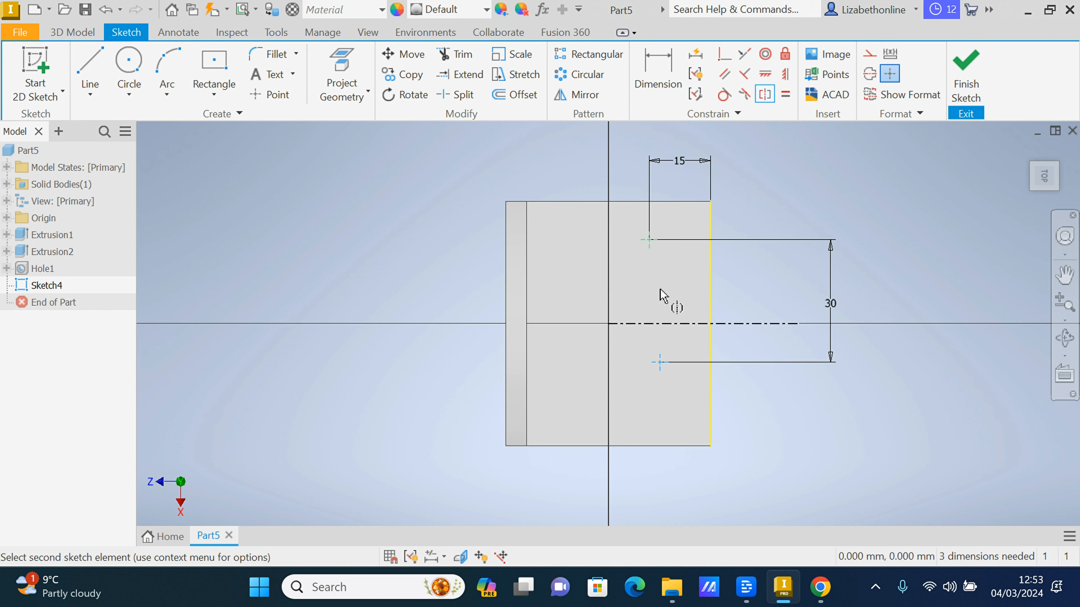
click(662, 325)
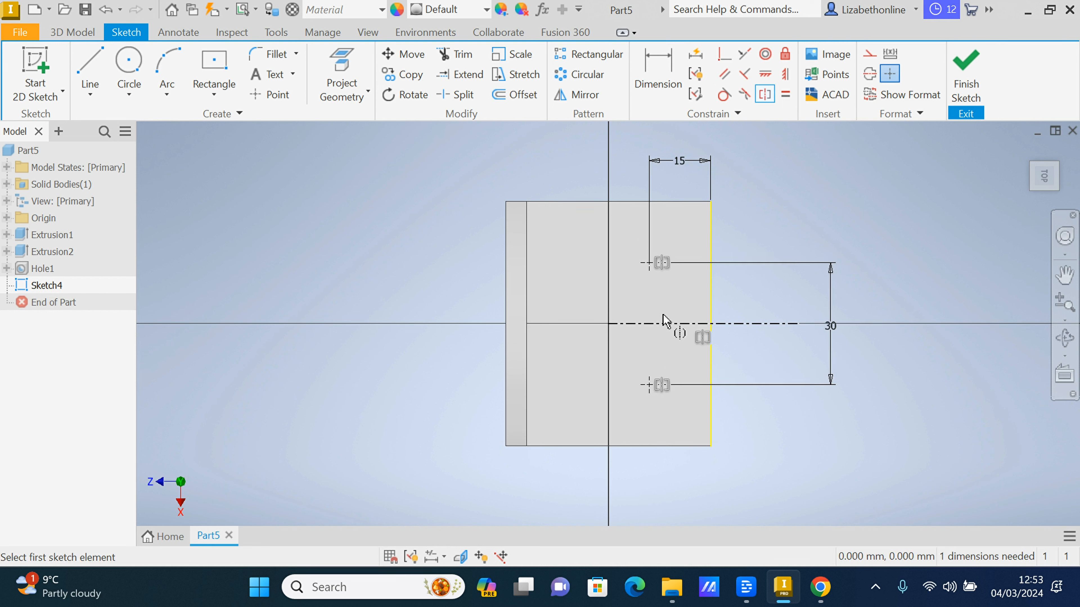
right_click(665, 321)
click(701, 313)
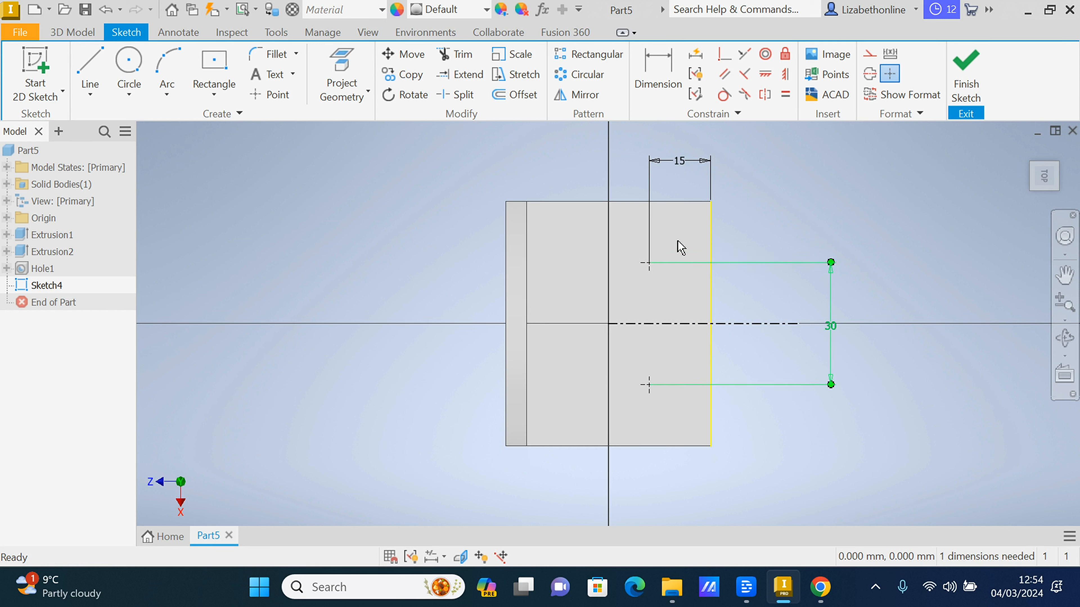
Step: Add a driven dimension for the vertical distance between the upper hole point and the sketch origin
click(662, 72)
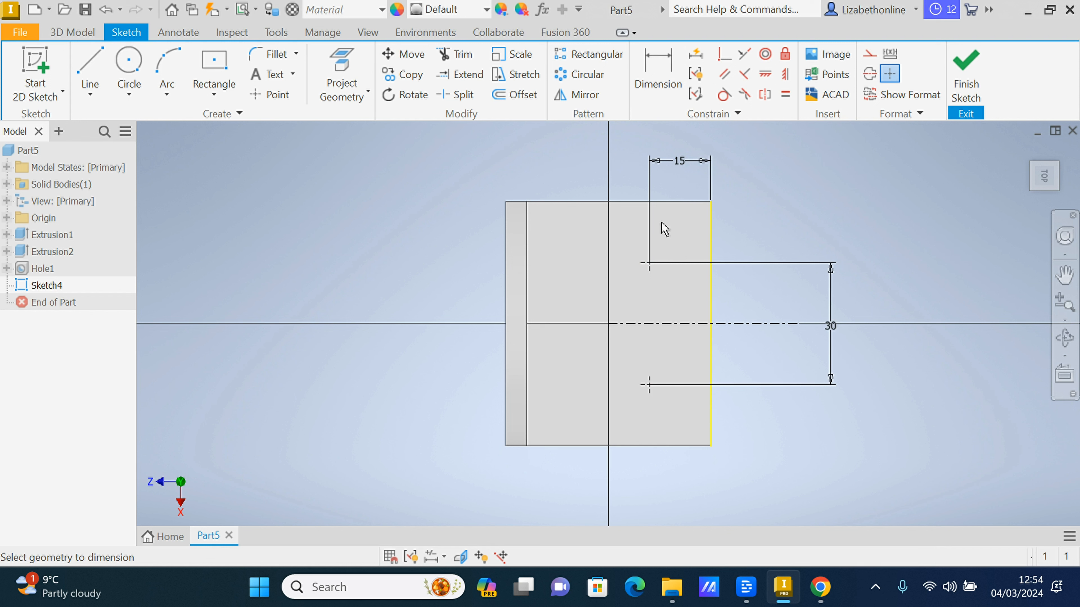
click(649, 262)
click(605, 326)
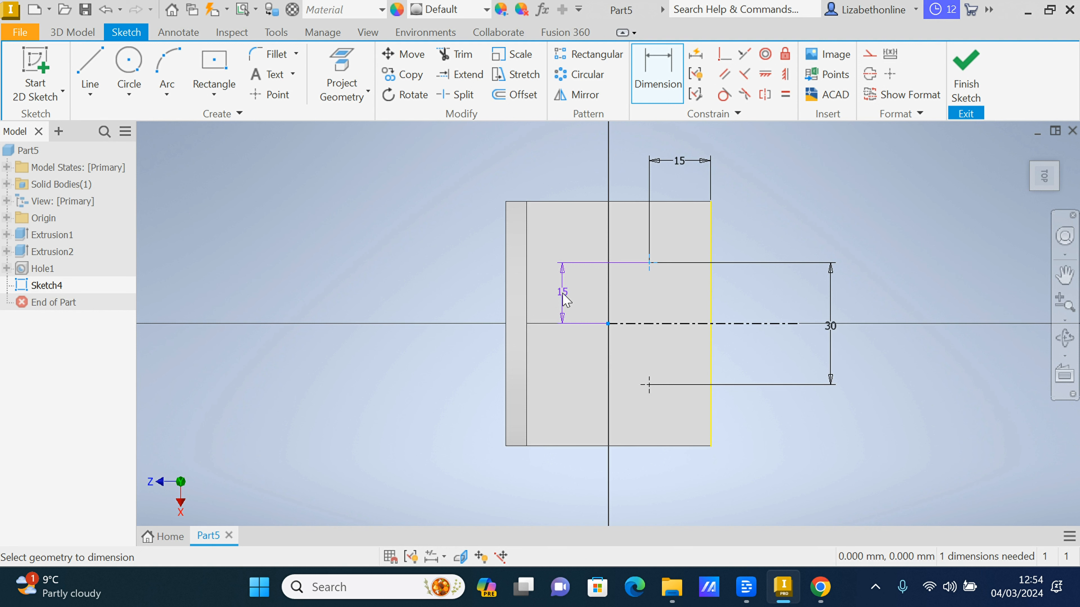
click(565, 299)
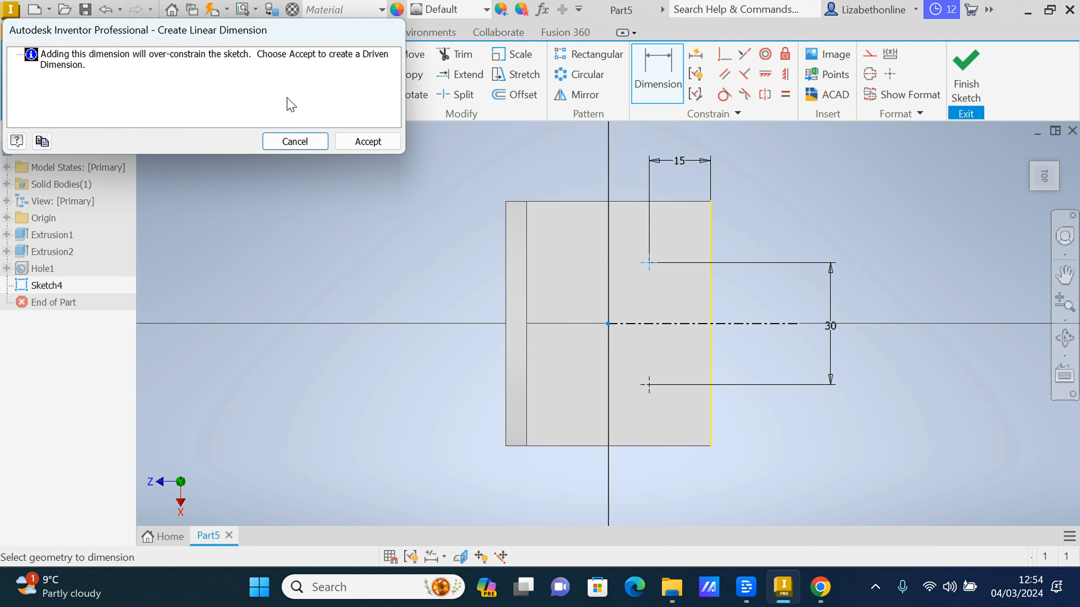
click(362, 140)
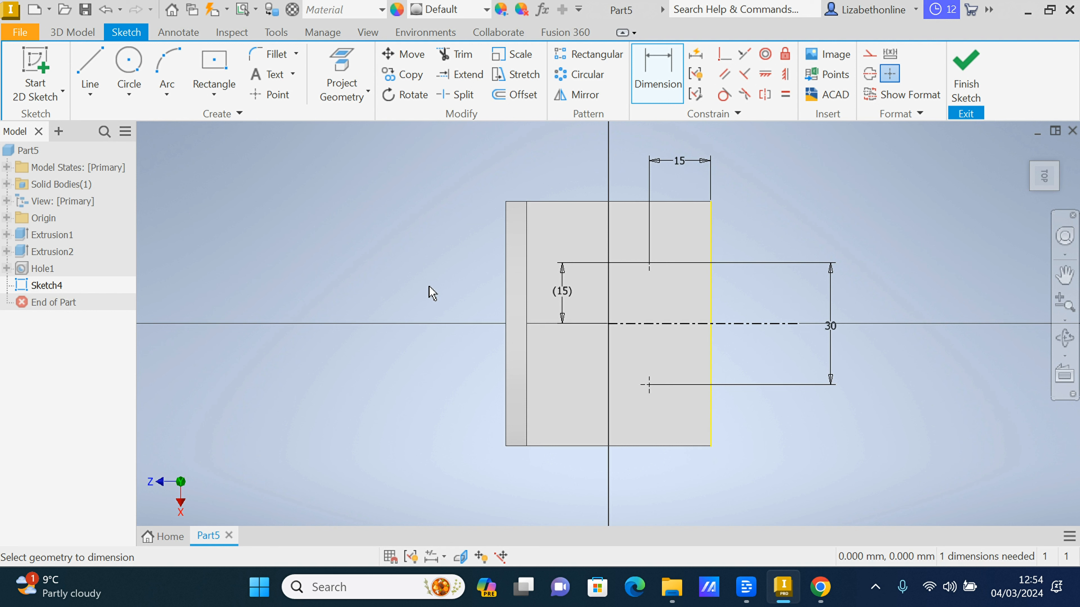
Step: Start a Hole feature at the two sketched points and set its diameter to 6 mm
click(72, 32)
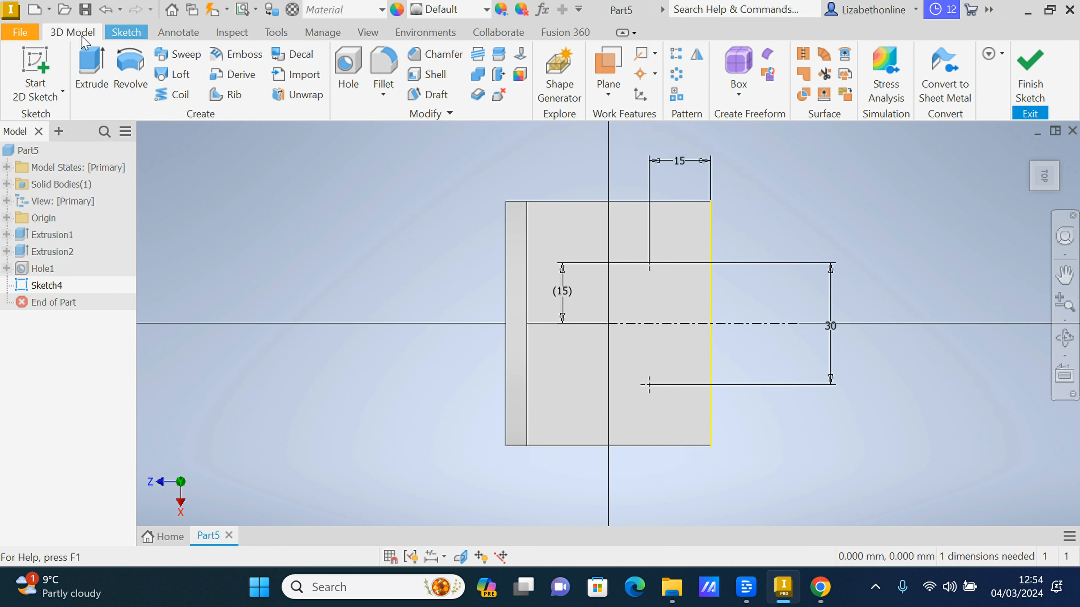
click(347, 67)
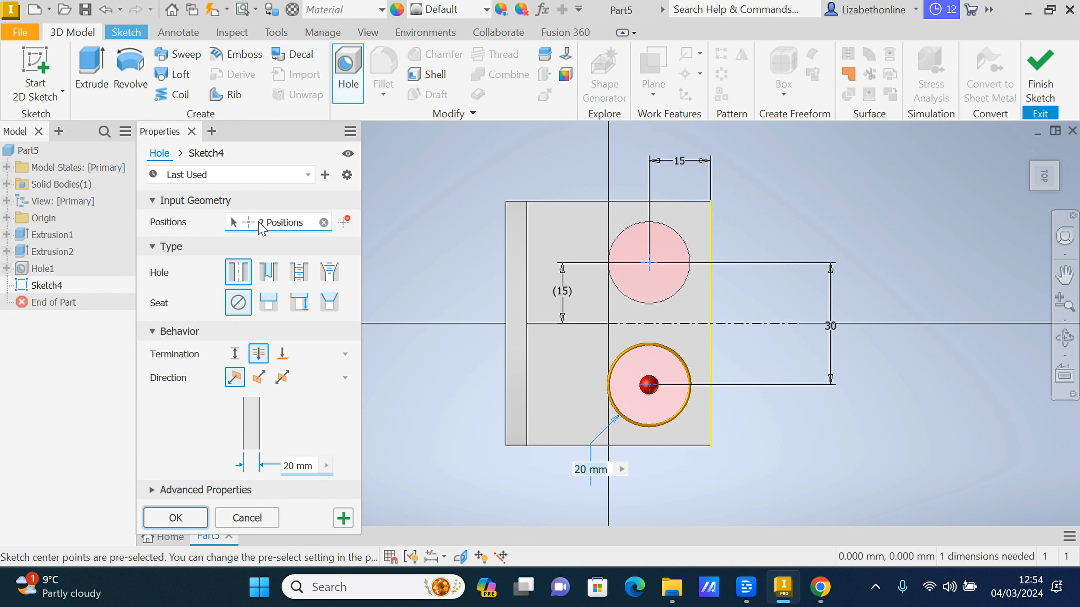
click(293, 468)
click(293, 467)
double_click(313, 467)
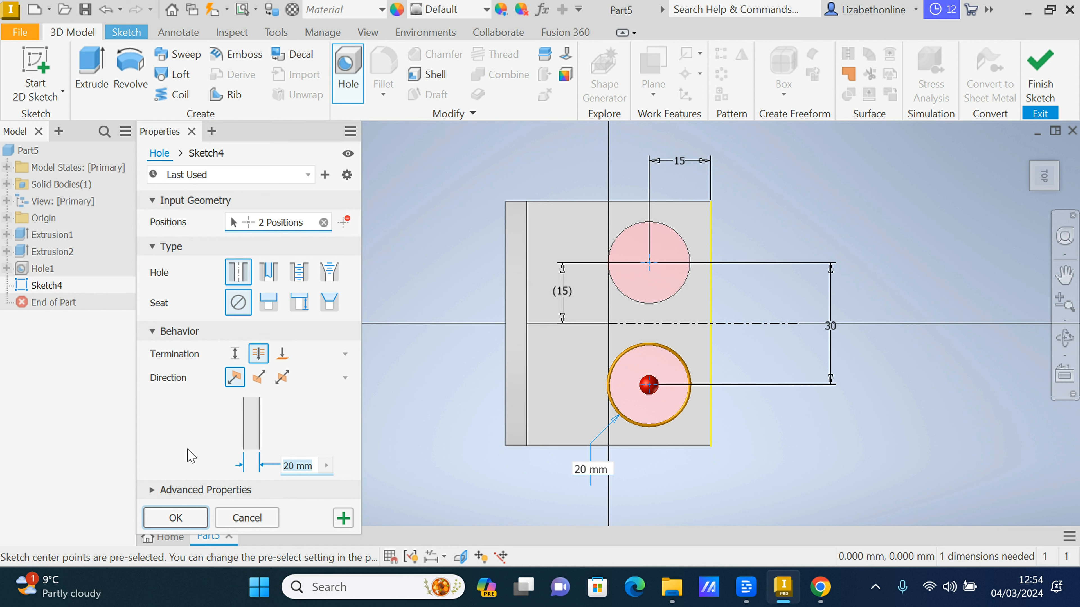
text(6)
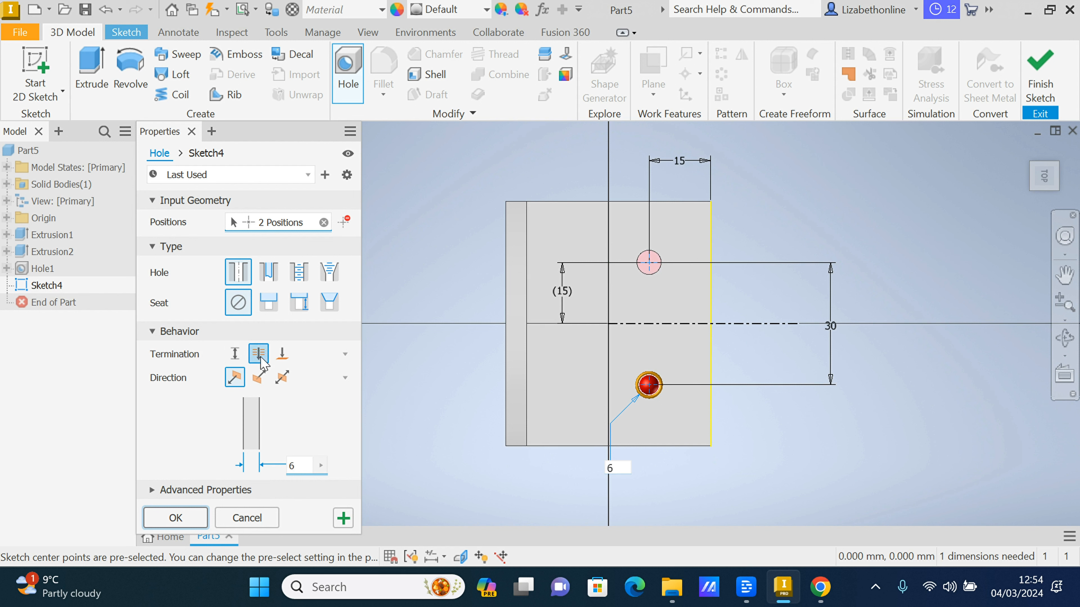
Step: Set the holes' termination to the base plate's underside, create them, and return the model to its home view
click(282, 355)
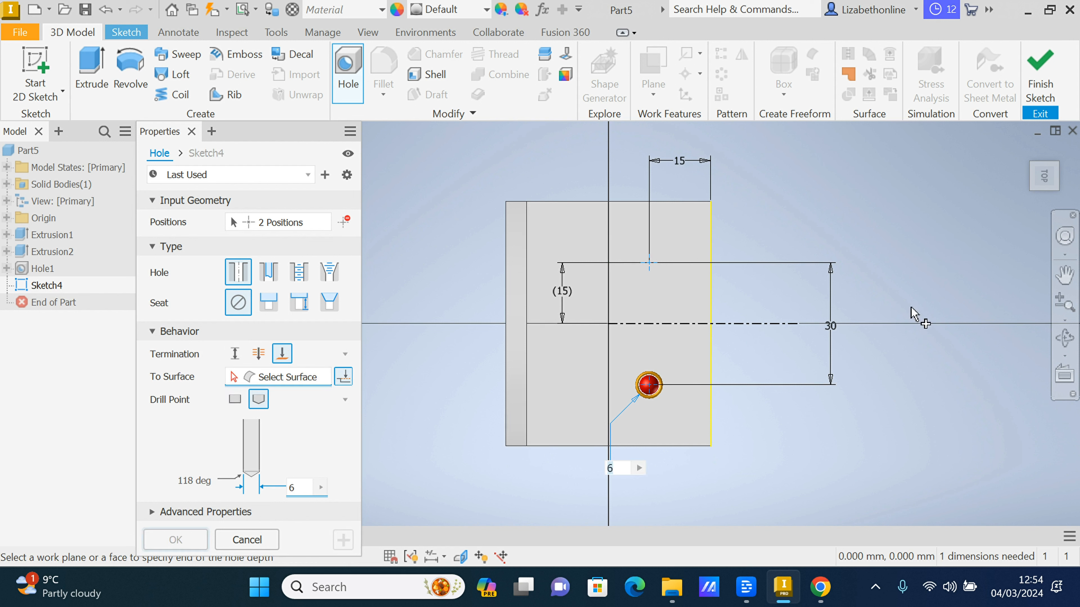
click(1065, 340)
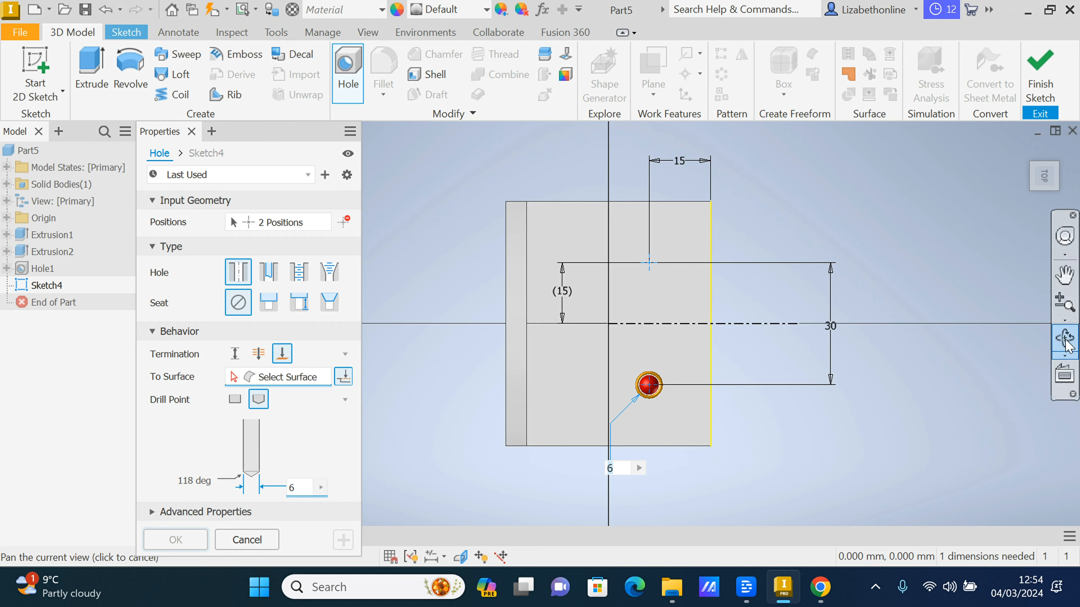
click(1065, 338)
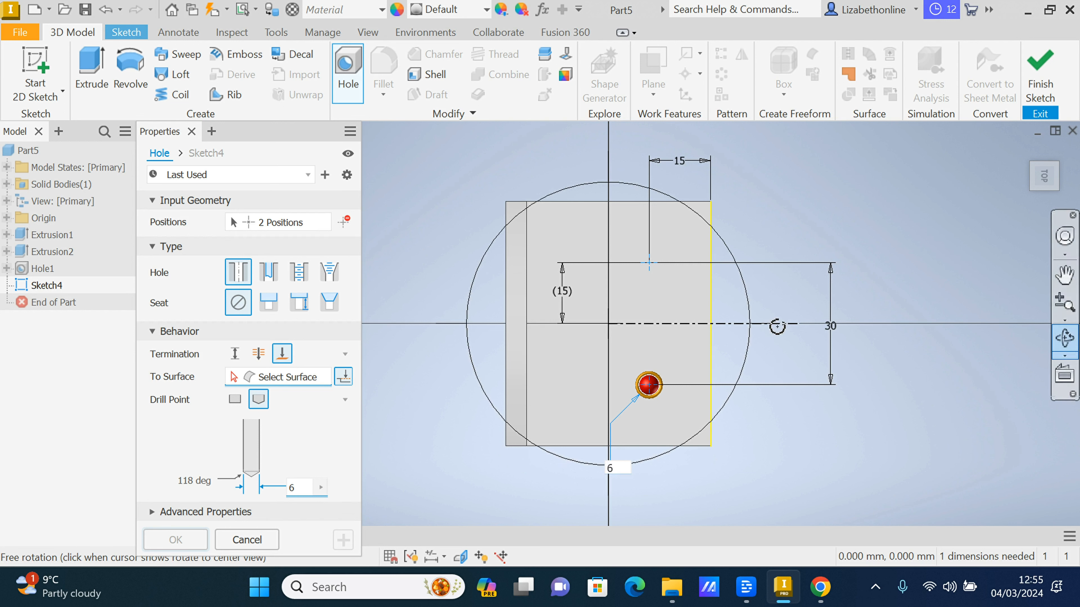
drag(611, 324, 589, 255)
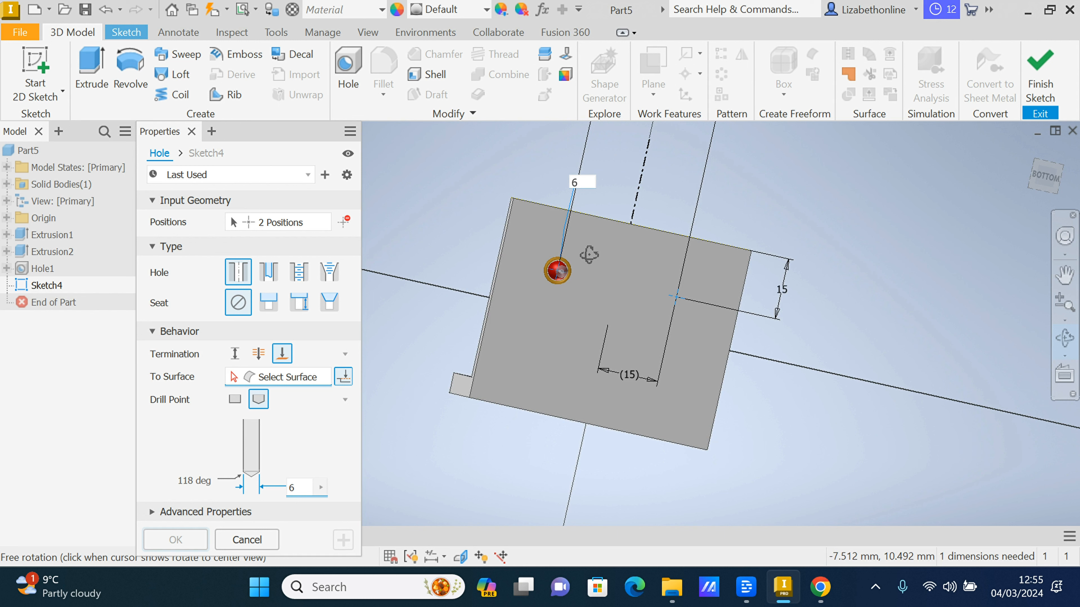
right_click(588, 255)
click(624, 259)
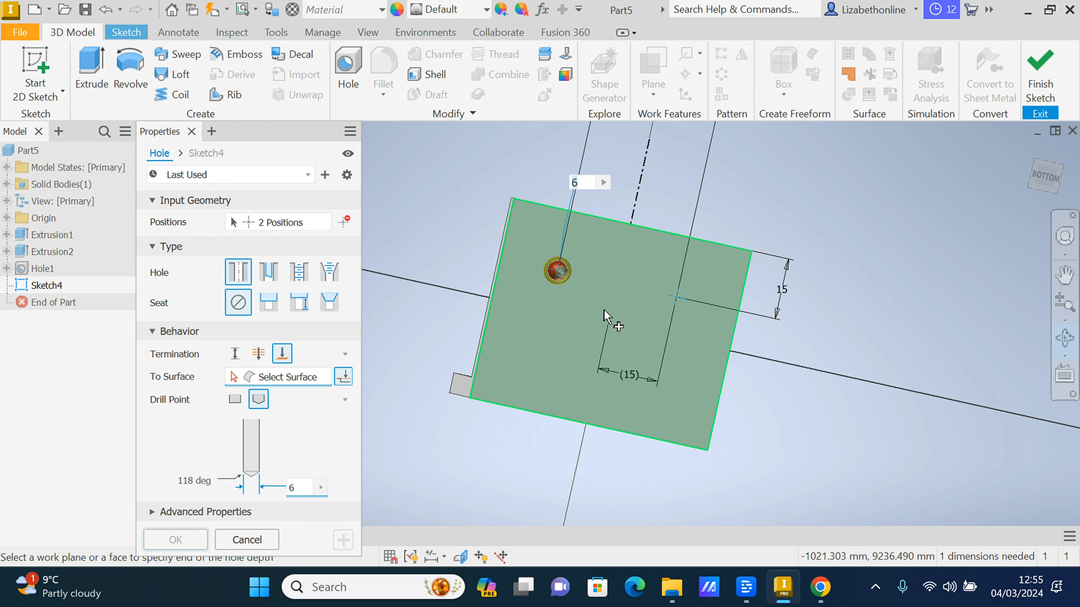
click(606, 317)
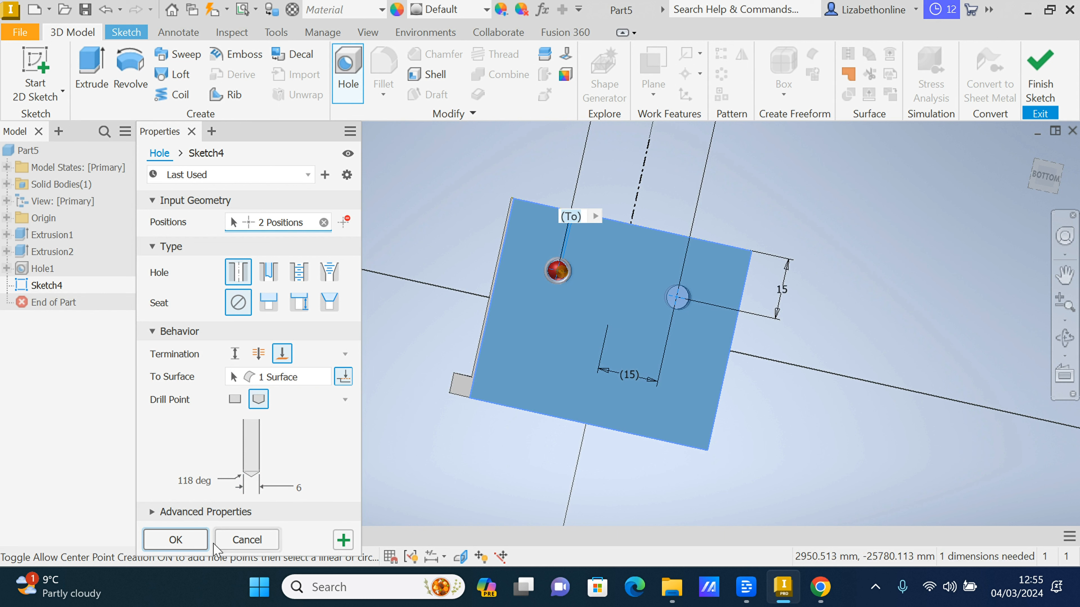
click(193, 542)
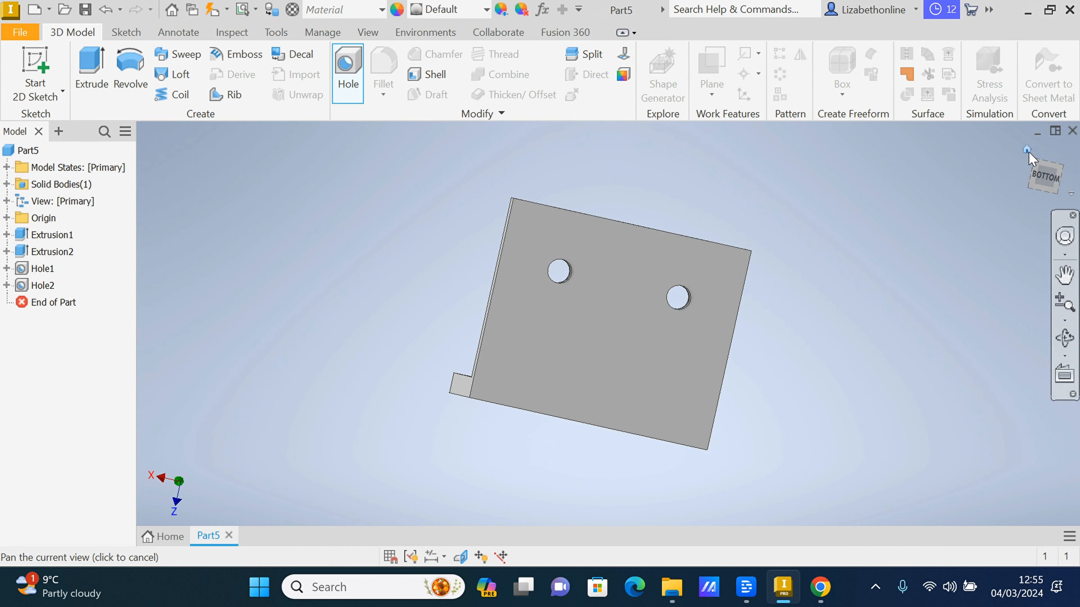
click(1027, 150)
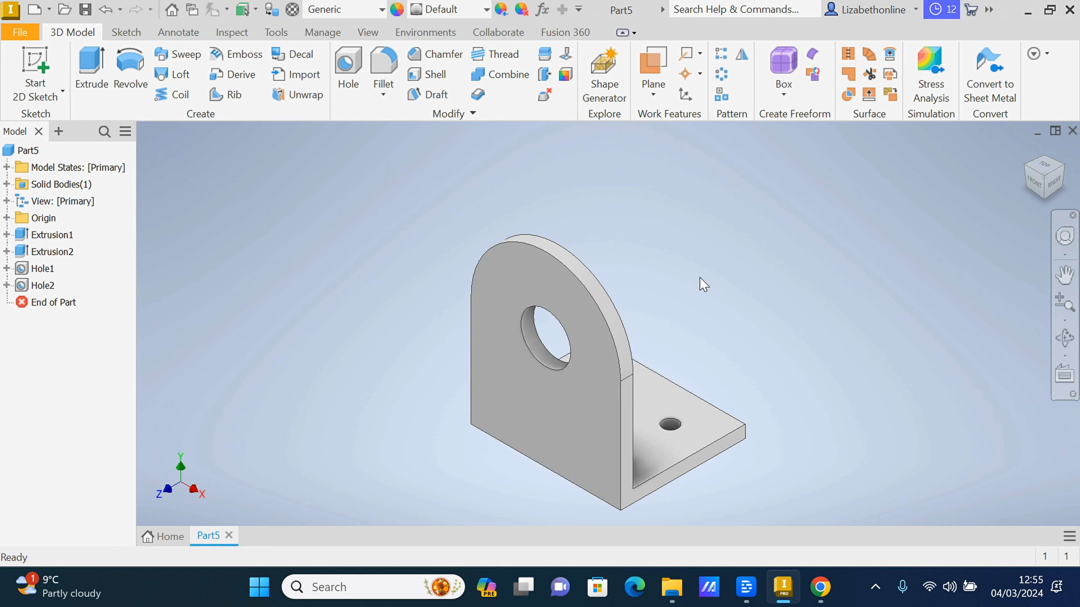
click(1046, 155)
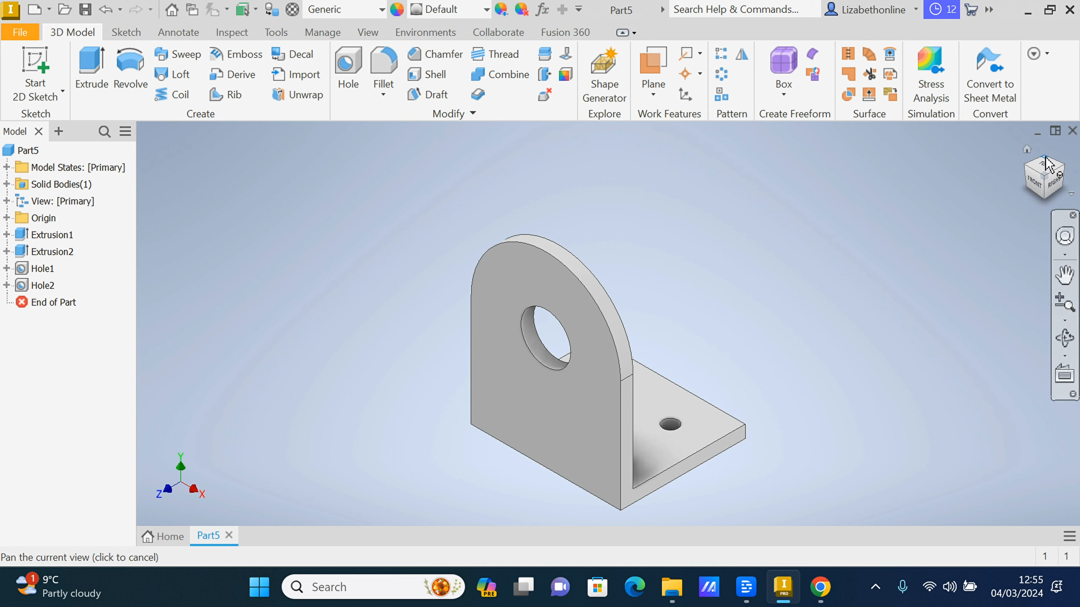
Step: Fillet the two vertical corner edges at the free end of the base plate with a 5 mm radius
click(1045, 162)
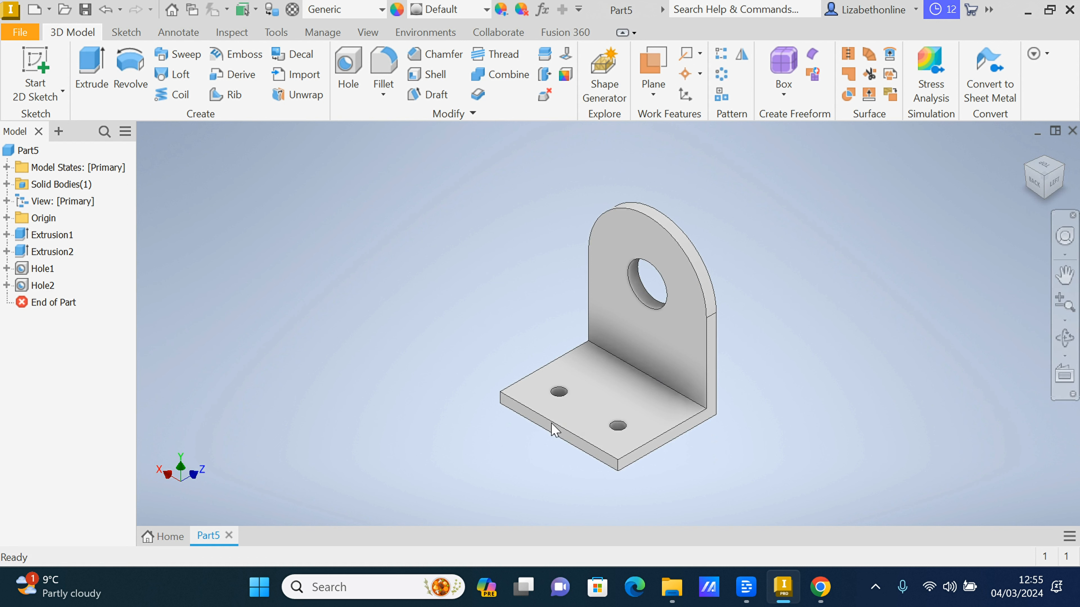
click(394, 68)
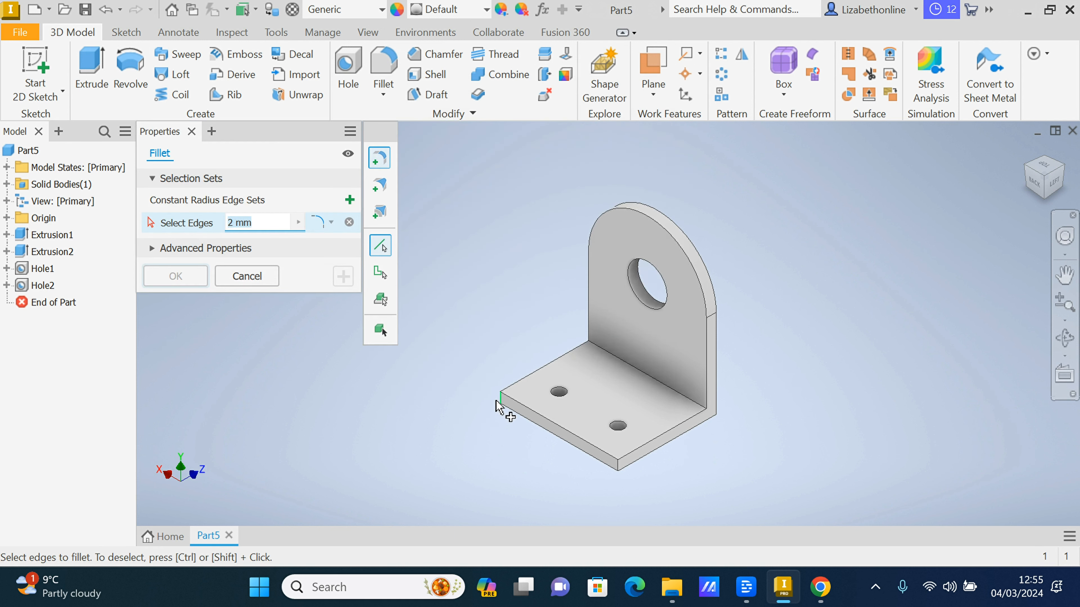
click(616, 464)
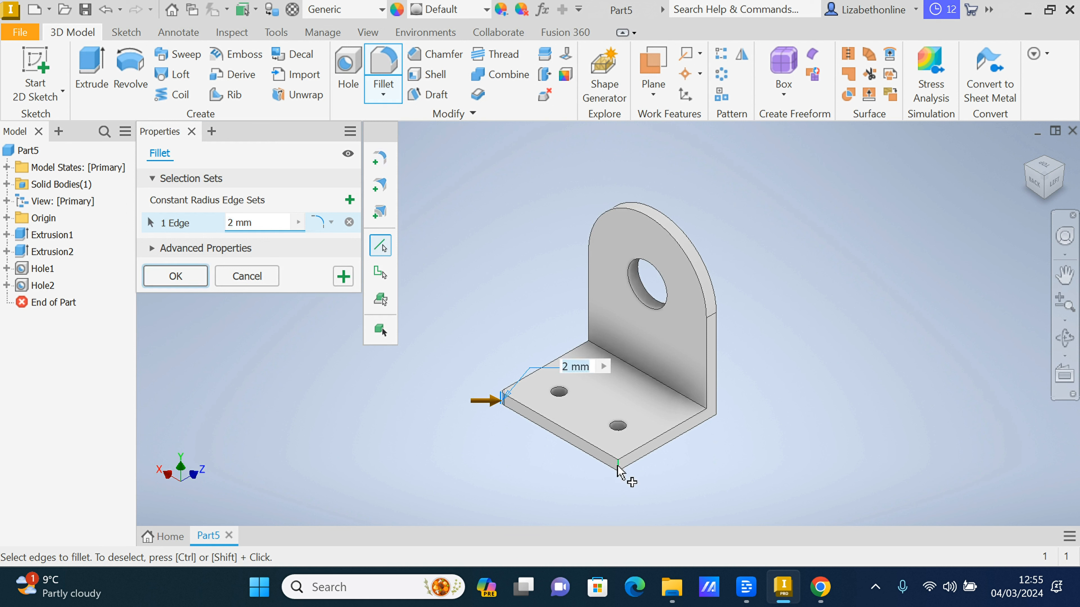
click(617, 467)
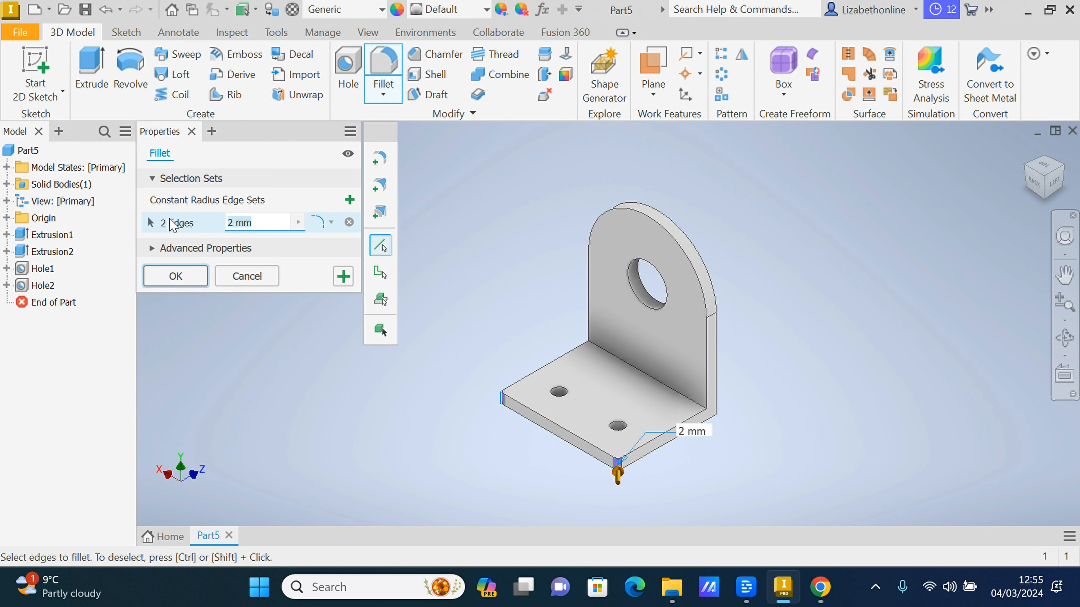
text(5)
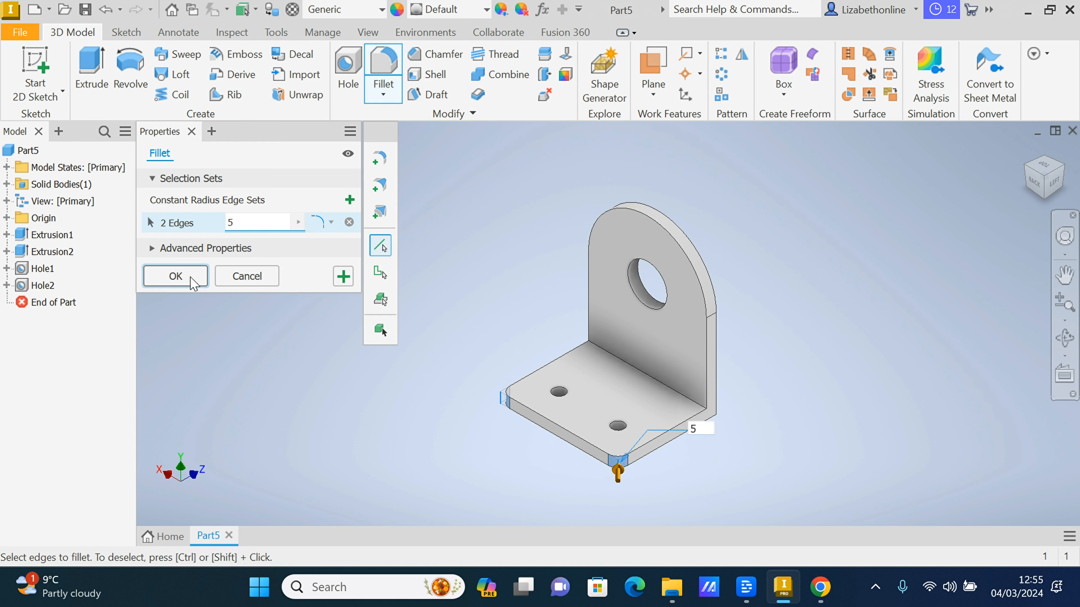
key(Return)
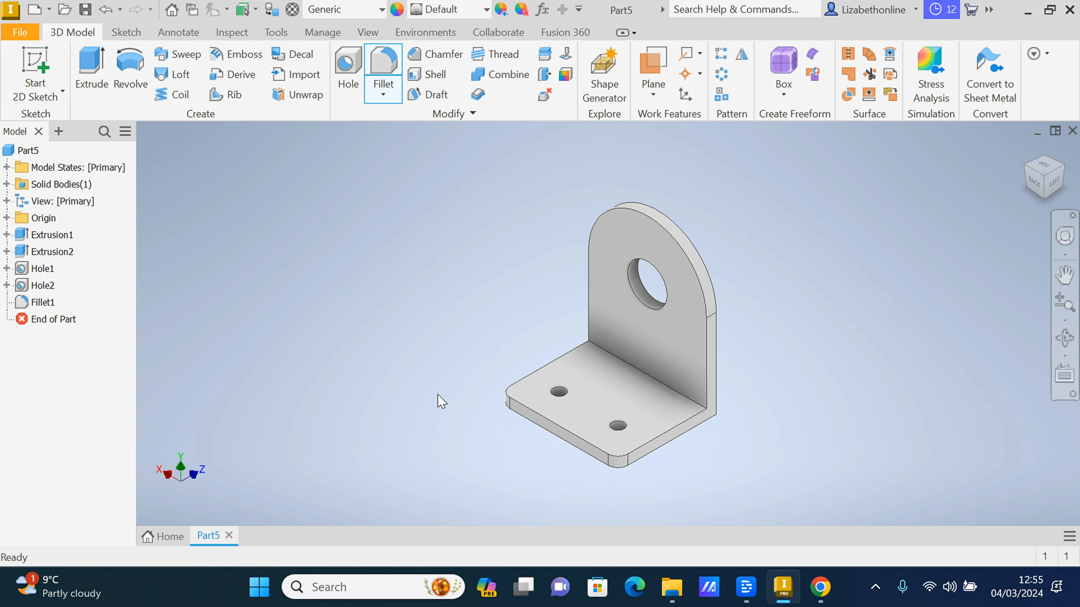